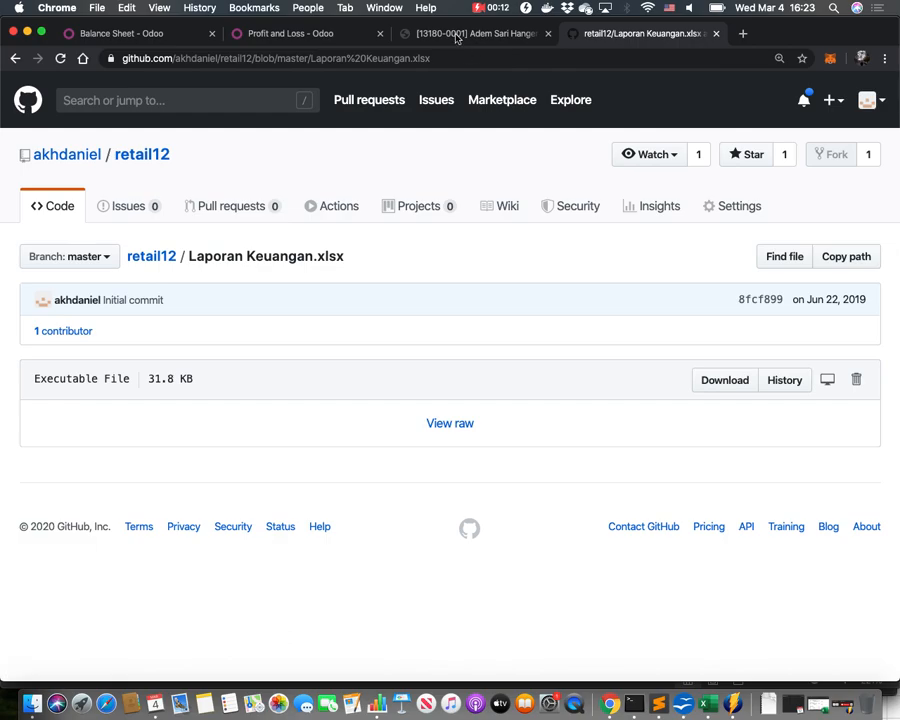
# - Open the Accounting app and print the Profit and Loss report for all posted entries
pyautogui.click(12, 89)
pyautogui.click(50, 262)
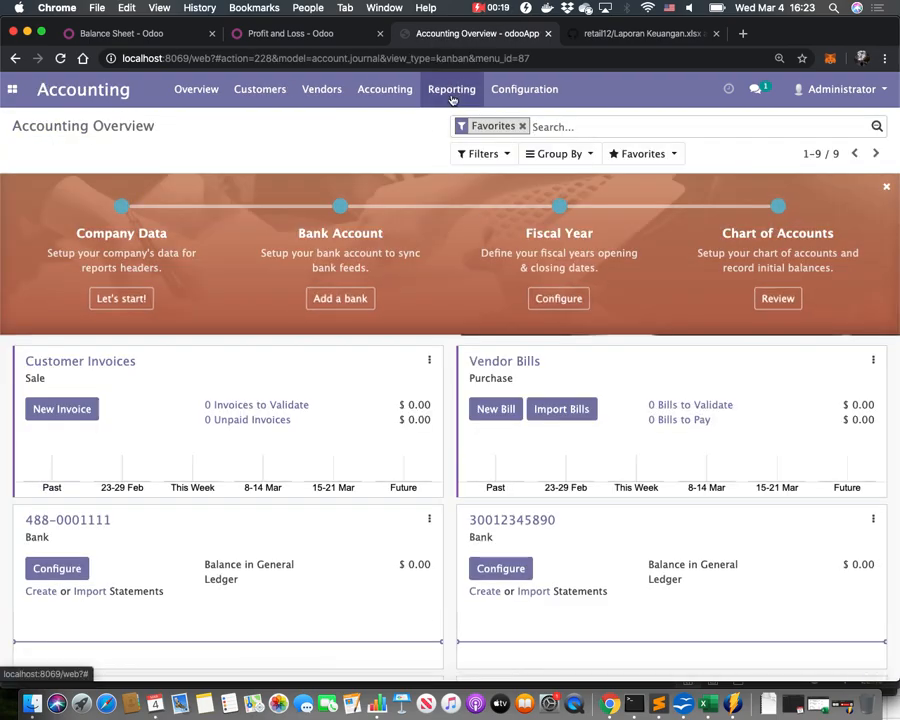
pyautogui.click(451, 90)
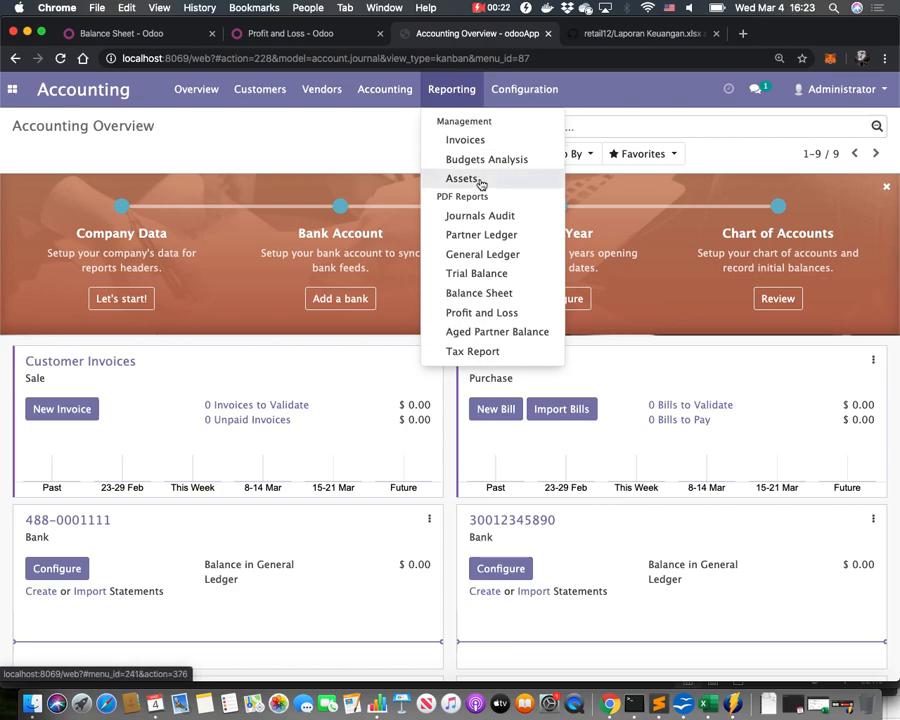
pyautogui.click(469, 313)
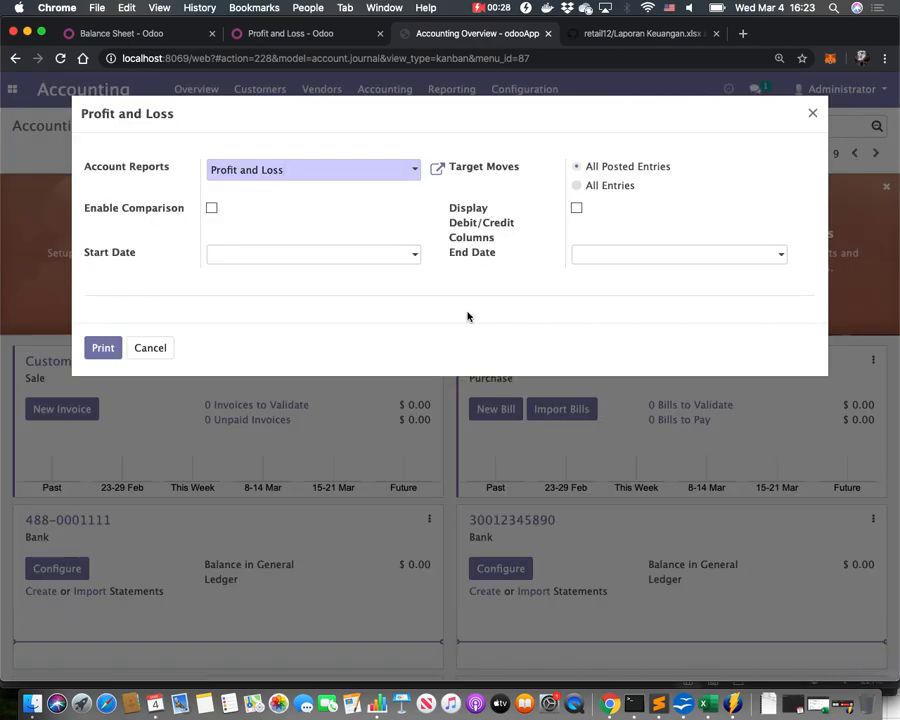
pyautogui.click(96, 349)
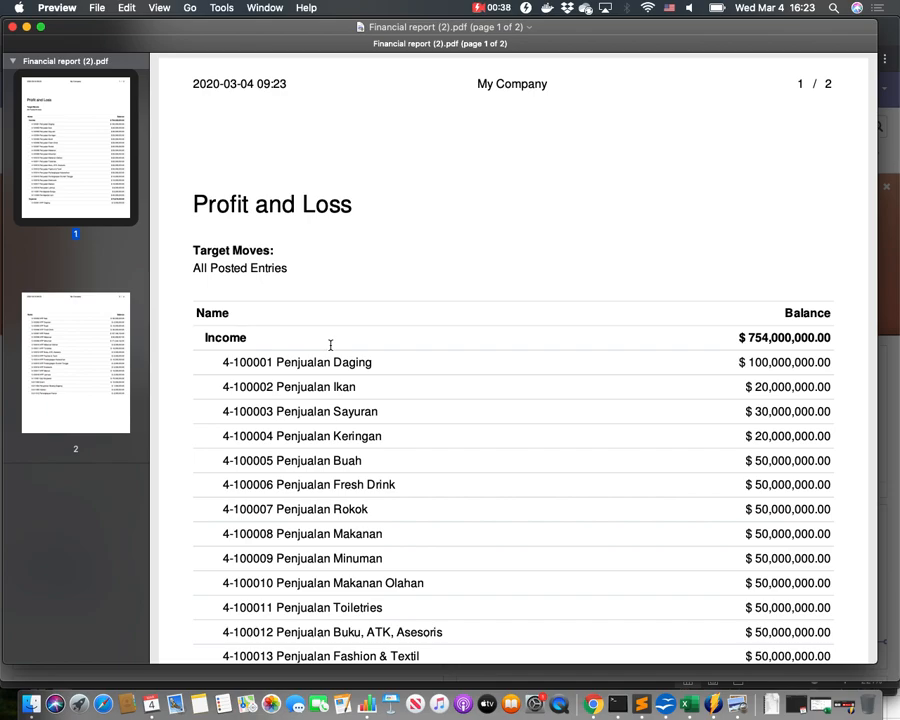
# - Examine both pages of the Profit and Loss PDF, checking how the income and expense accounts are grouped
pyautogui.scroll(-1, 330, 345)
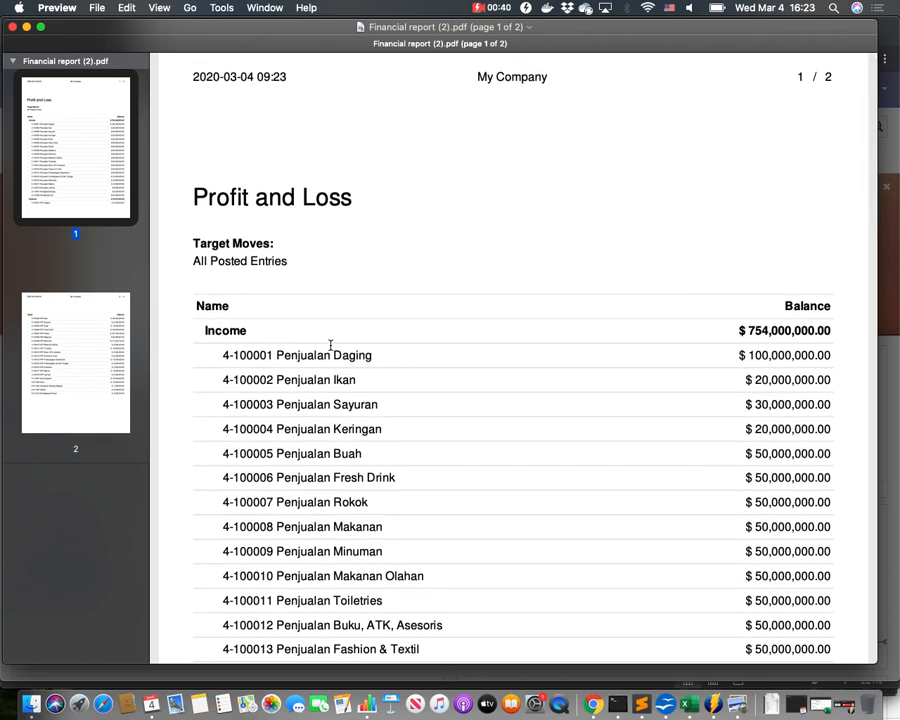
pyautogui.scroll(-10, 330, 345)
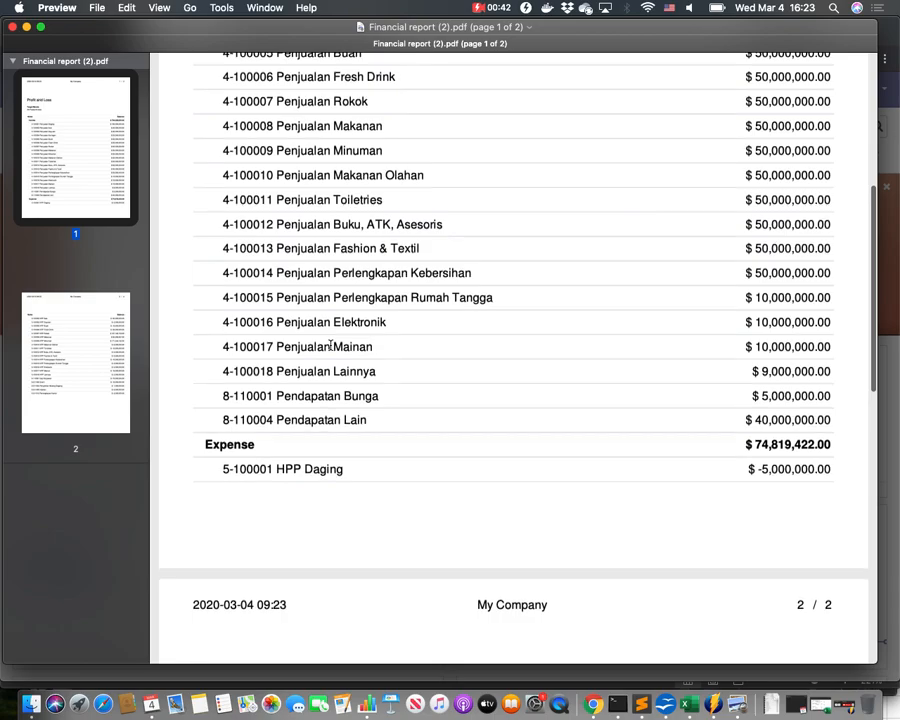
pyautogui.scroll(-15, 311, 465)
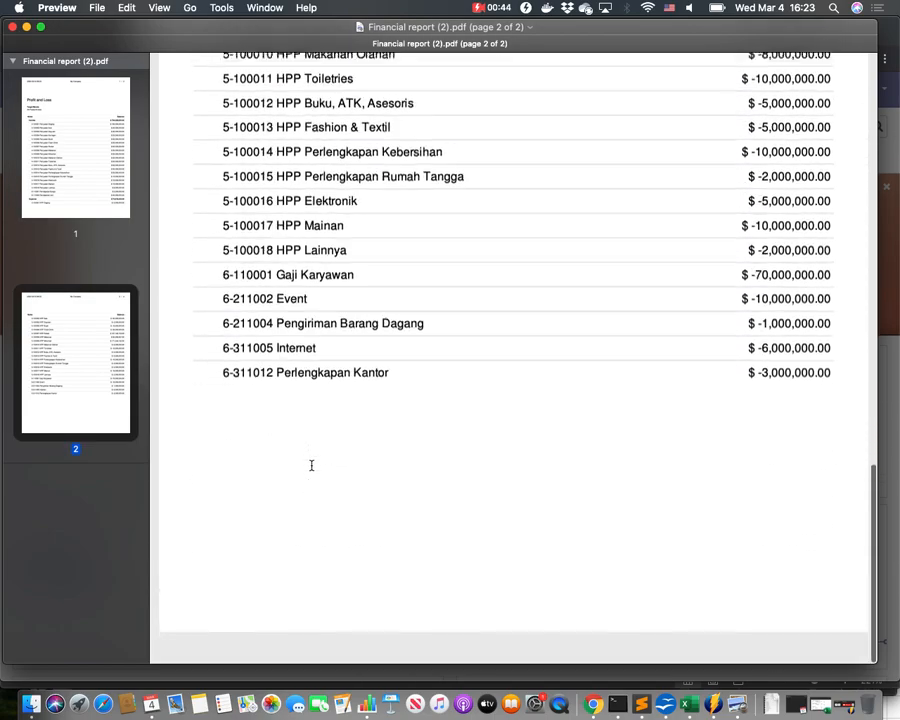
pyautogui.scroll(2, 311, 465)
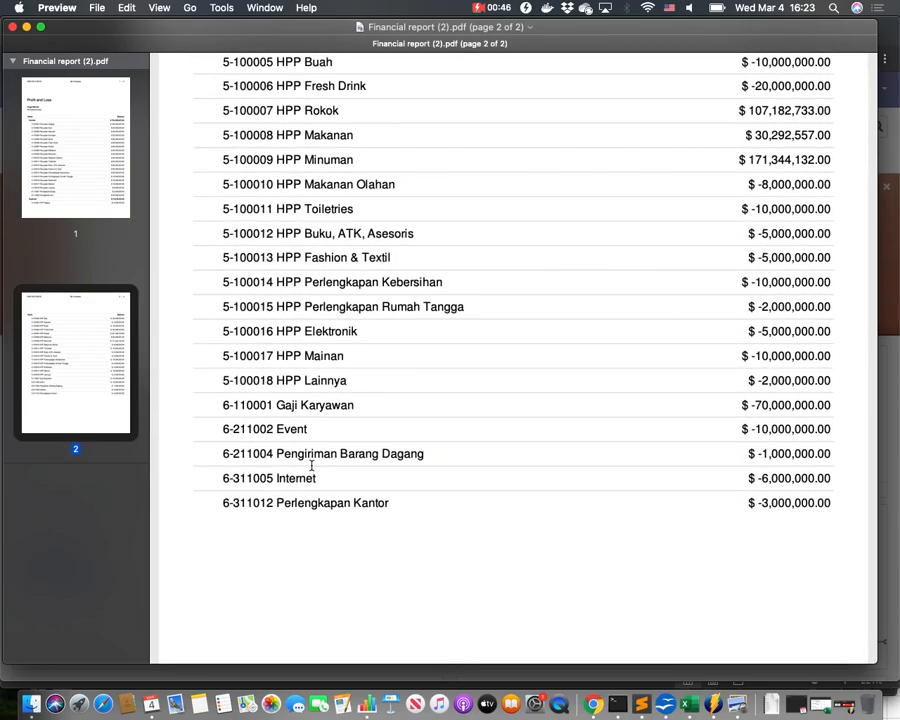
pyautogui.scroll(-3, 311, 465)
pyautogui.scroll(3, 311, 464)
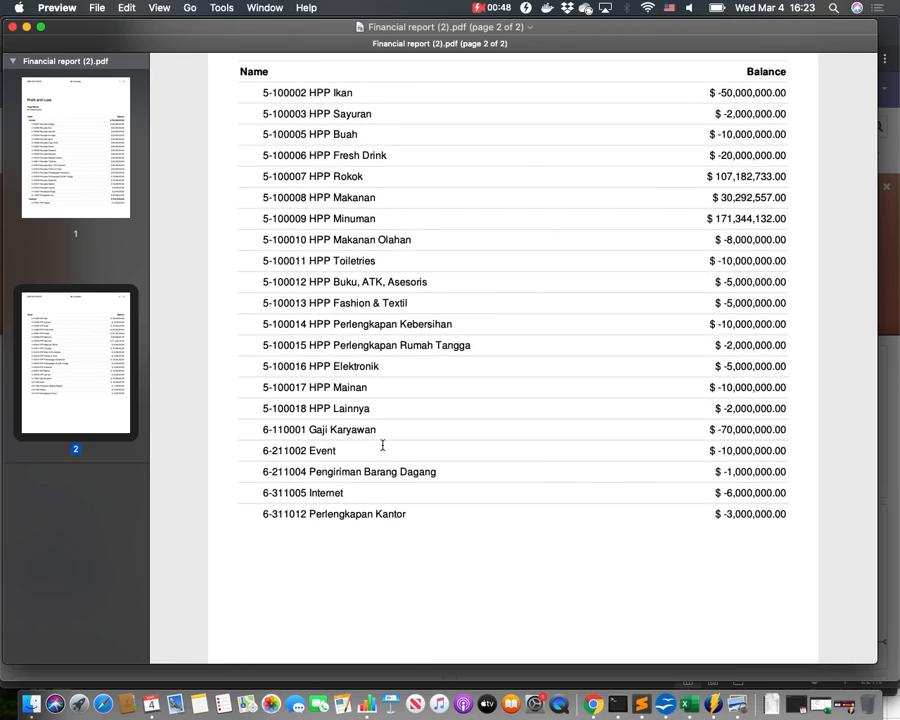
pyautogui.scroll(15, 382, 445)
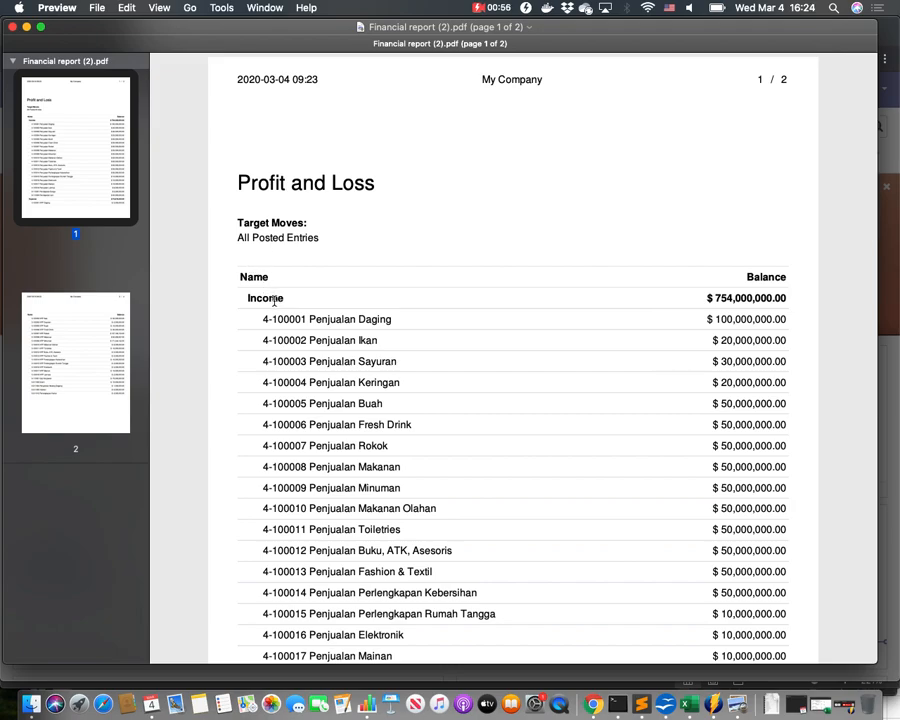
# - Open Laporan Keuangan.xlsx from the retail12-master folder in Excel
pyautogui.click(30, 695)
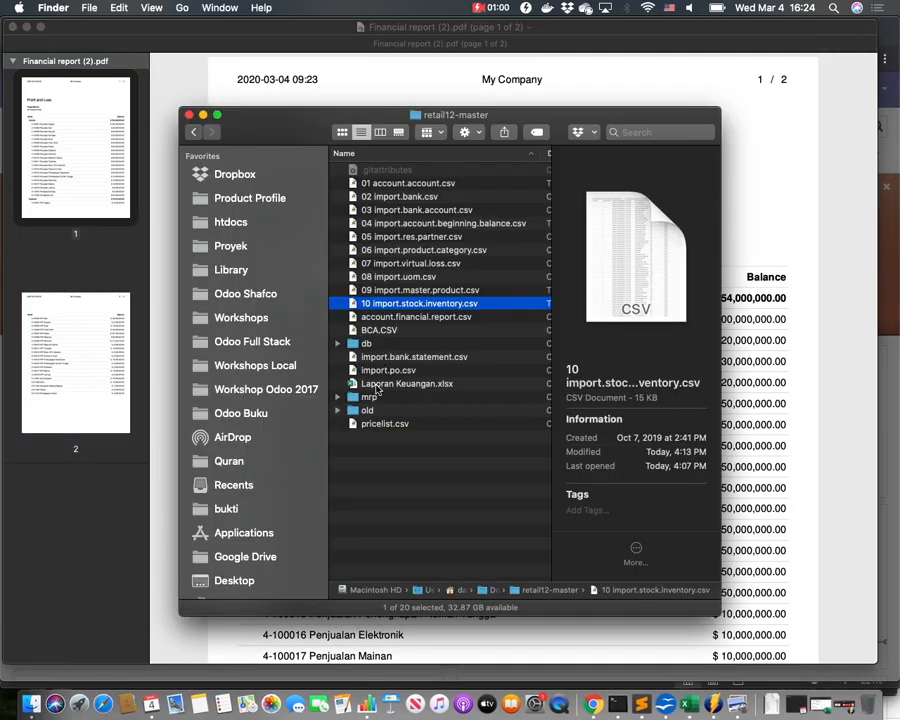
pyautogui.click(372, 384)
pyautogui.doubleClick(372, 384)
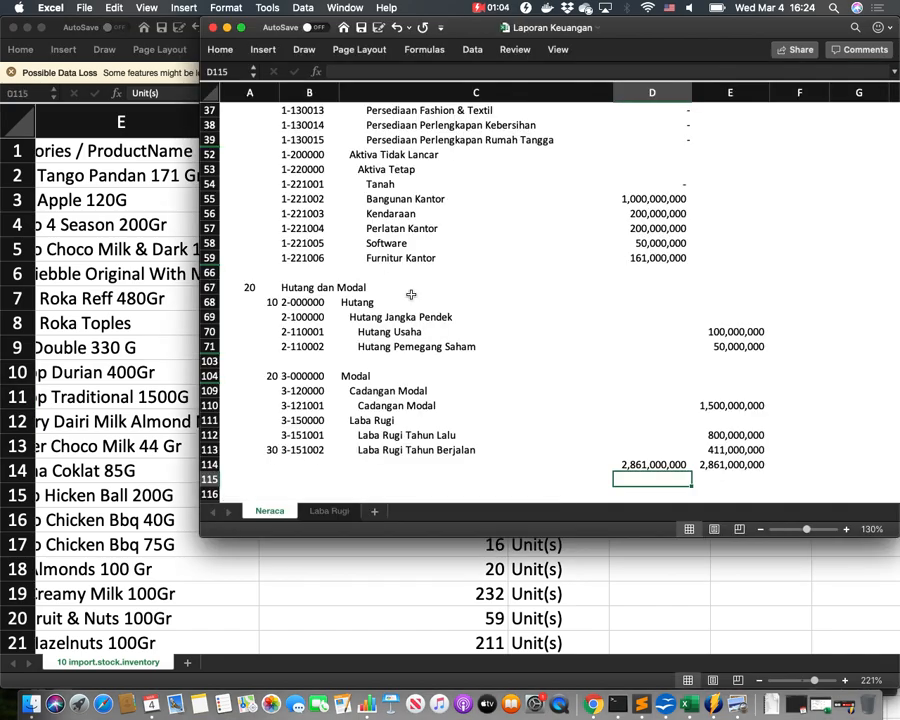
# - Examine the Aktiva hierarchy on the Neraca sheet, from Aktiva Lancar through the Kas and Bank accounts
pyautogui.scroll(10, 406, 292)
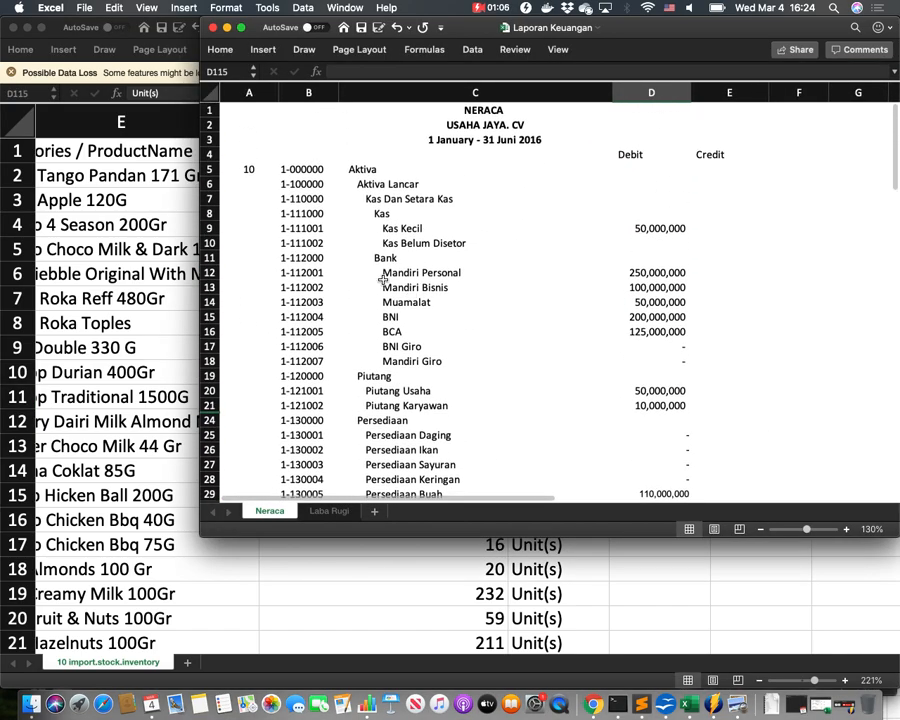
pyautogui.click(373, 170)
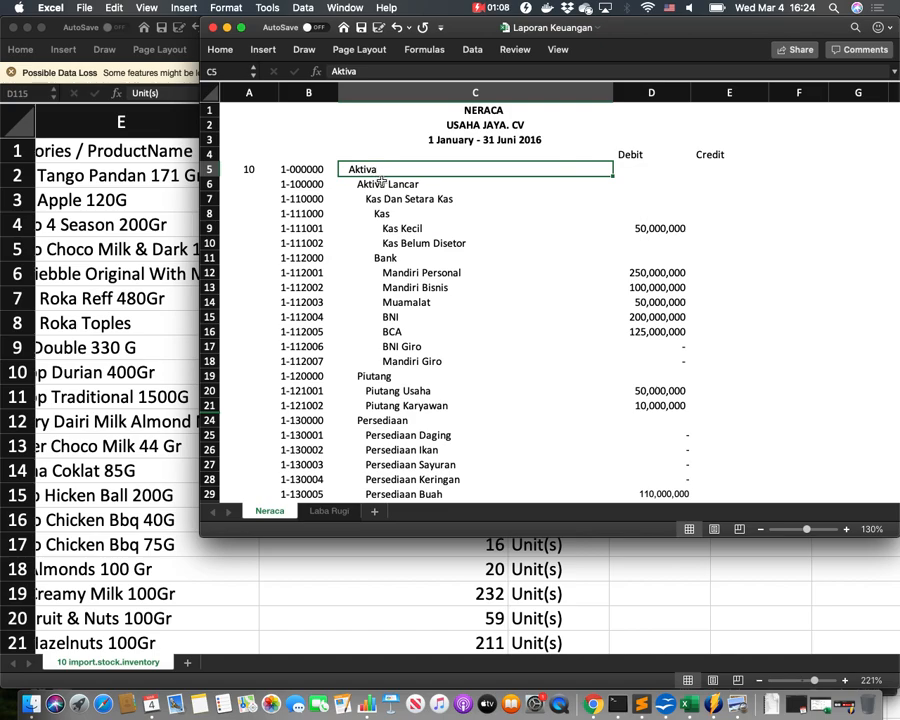
pyautogui.click(381, 184)
pyautogui.click(400, 197)
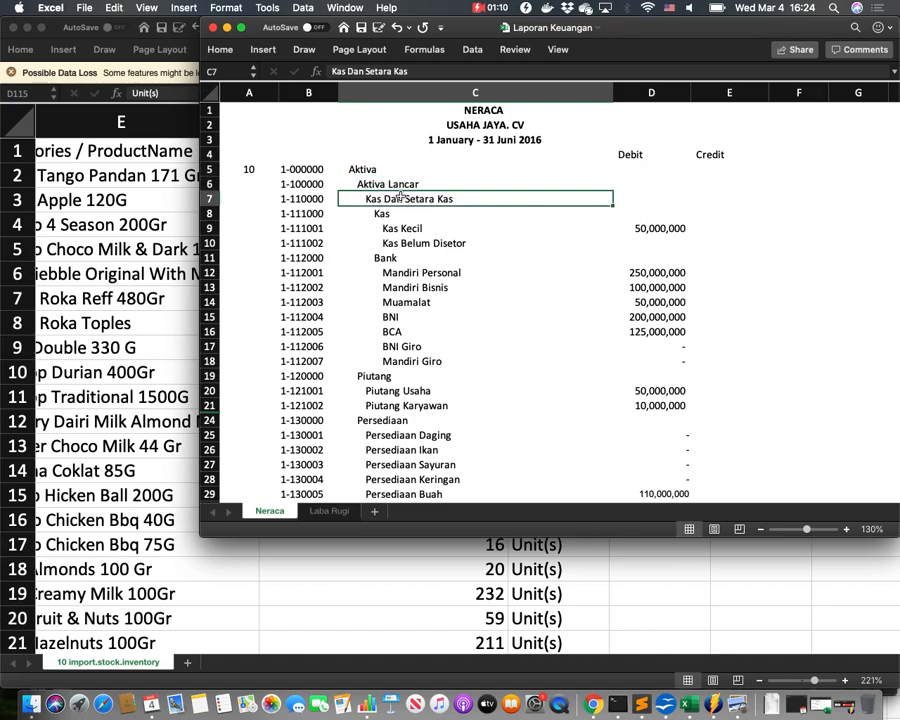
pyautogui.scroll(3, 400, 197)
pyautogui.click(430, 224)
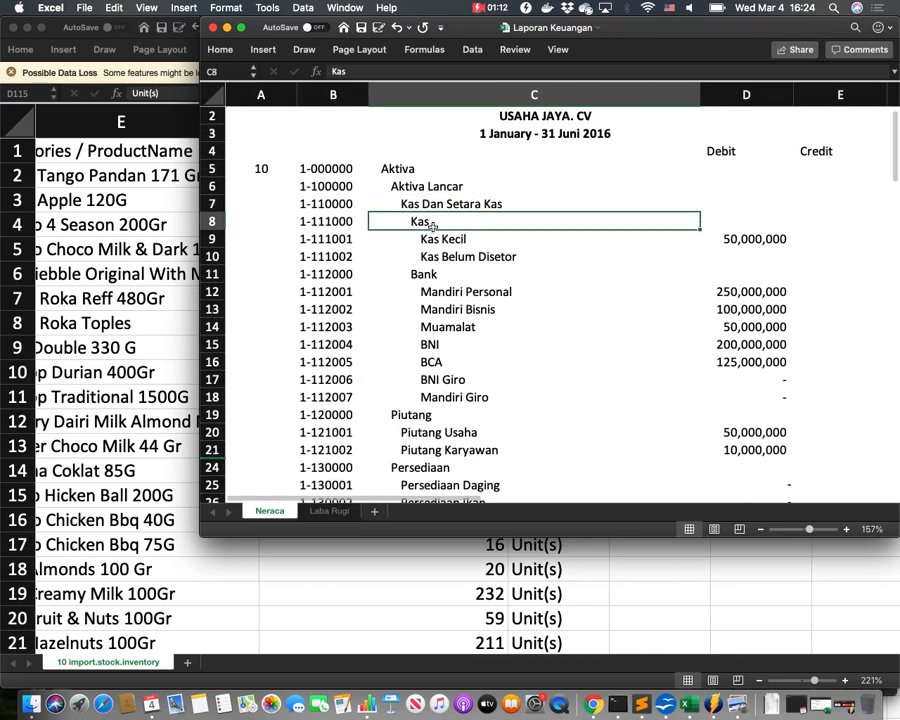
pyautogui.click(427, 274)
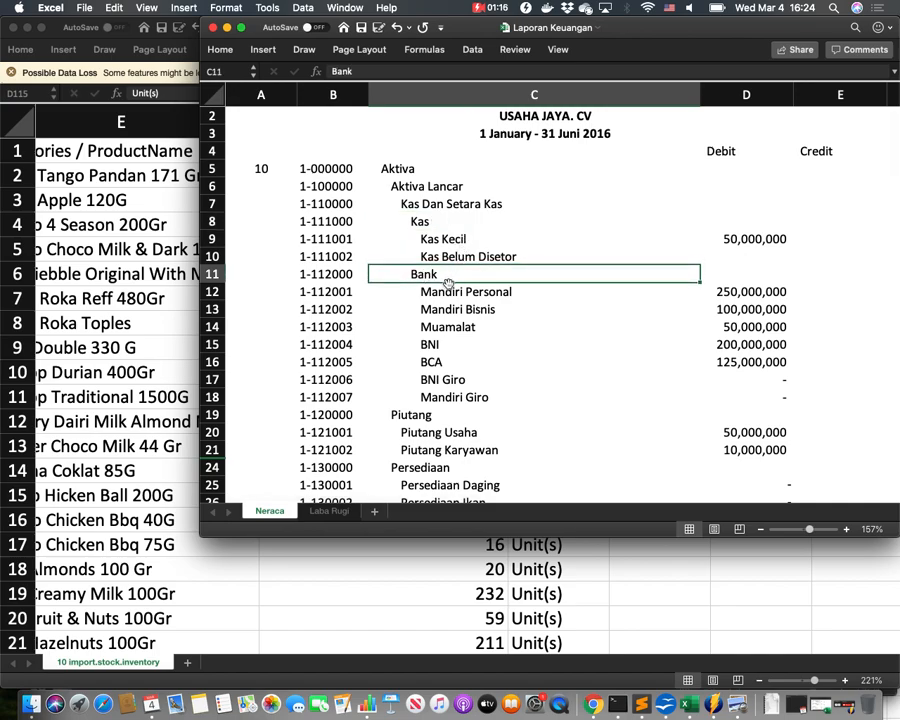
pyautogui.moveTo(447, 293); pyautogui.dragTo(452, 397)
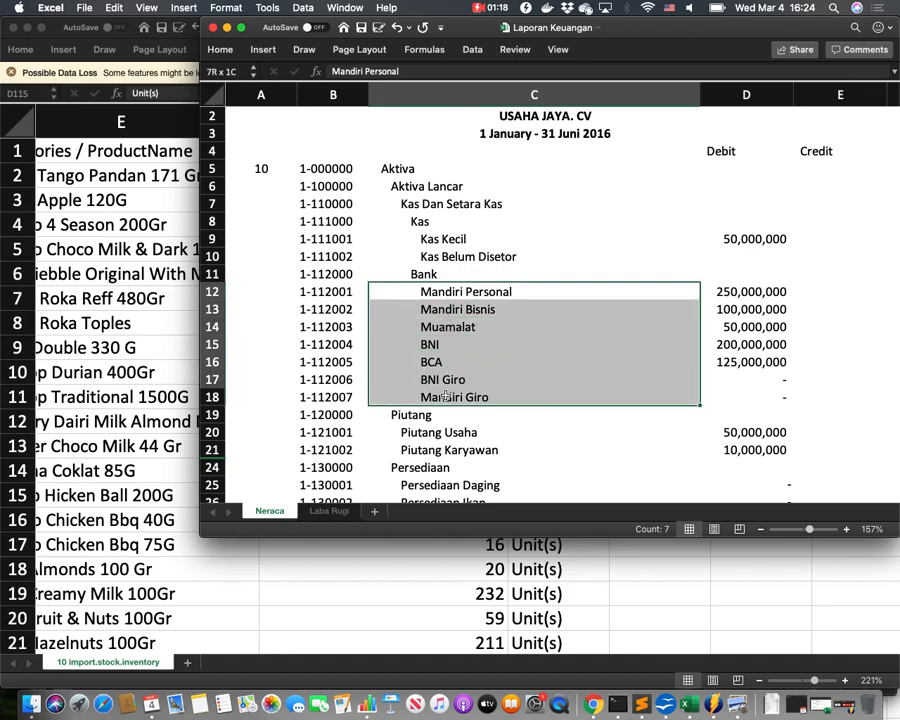
# - Examine the Piutang, Persediaan and Aktiva Tidak Lancar groups on the Neraca sheet
pyautogui.scroll(-1, 450, 393)
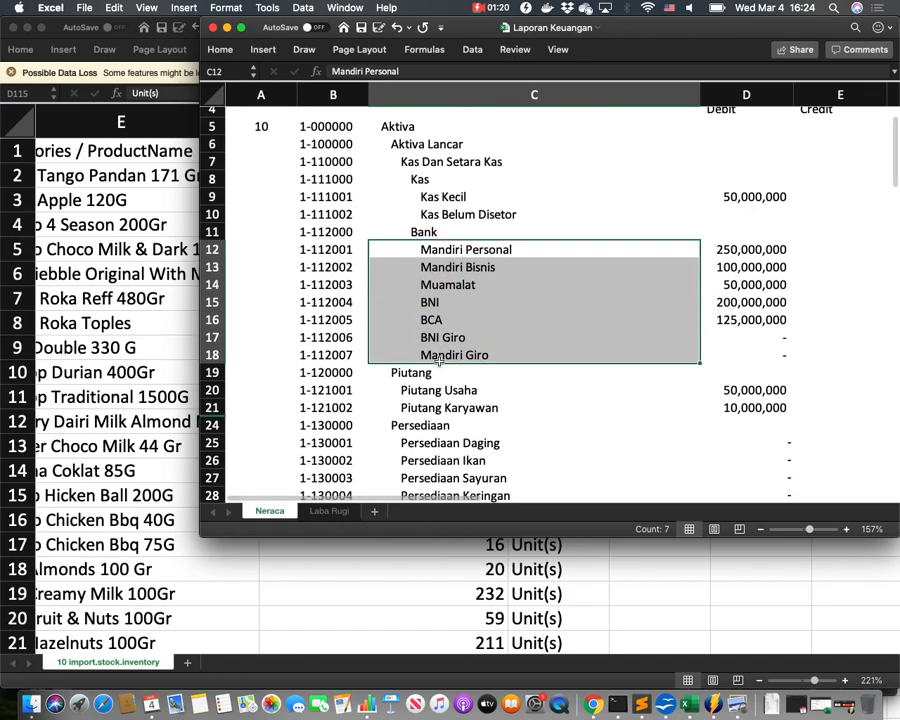
pyautogui.scroll(-2, 437, 360)
pyautogui.click(413, 320)
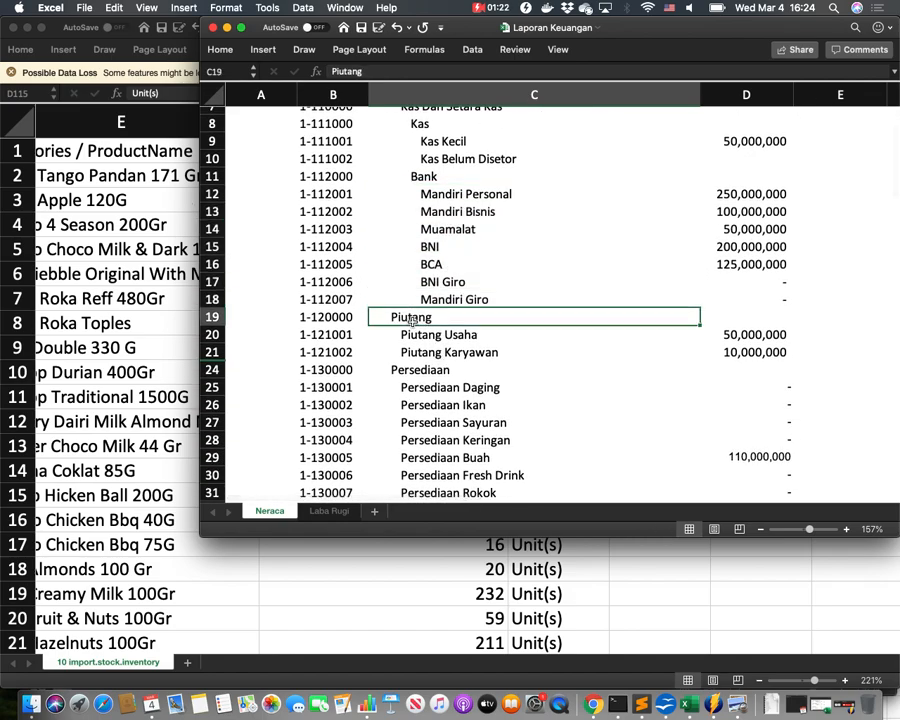
pyautogui.click(432, 335)
pyautogui.click(415, 369)
pyautogui.scroll(-10, 412, 368)
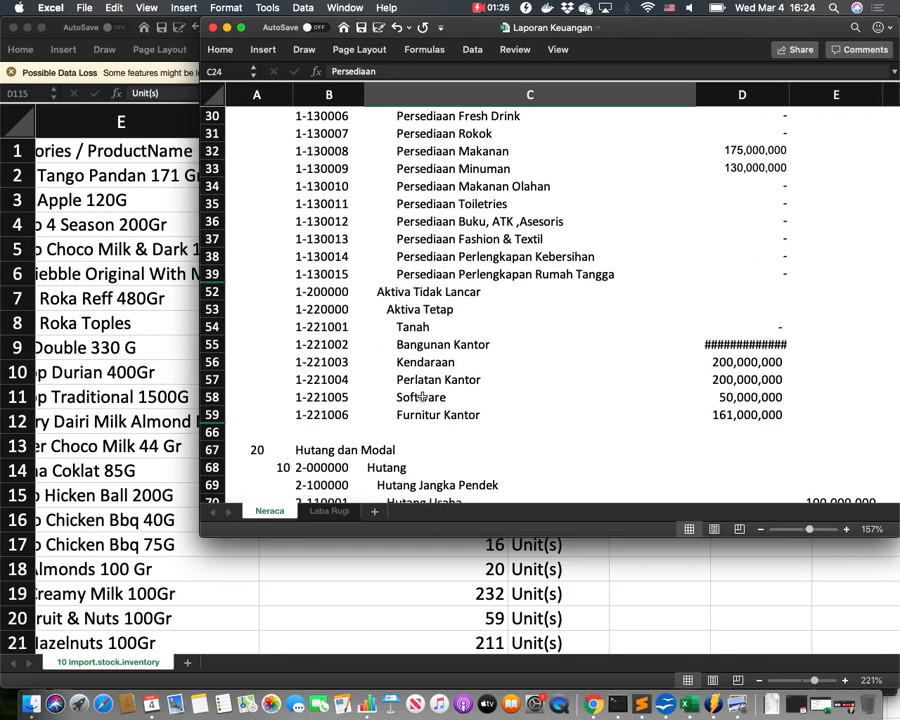
pyautogui.scroll(10, 408, 411)
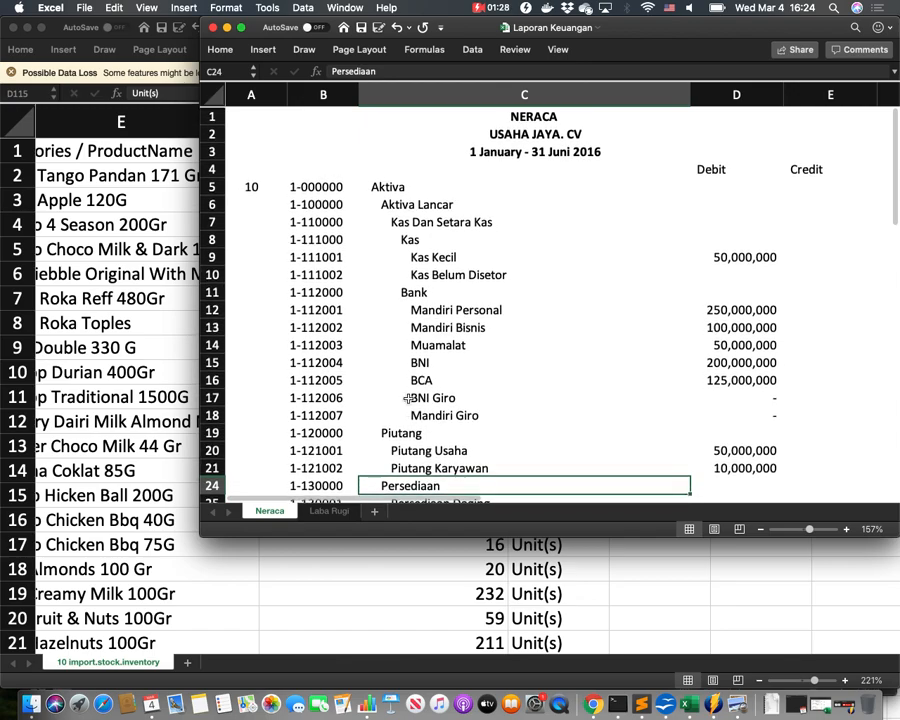
# - Check the source formula of Laba Rugi Tahun Berjalan under Modal, and widen the Debit and Credit columns to fit their amounts
pyautogui.click(745, 204)
pyautogui.scroll(-15, 722, 296)
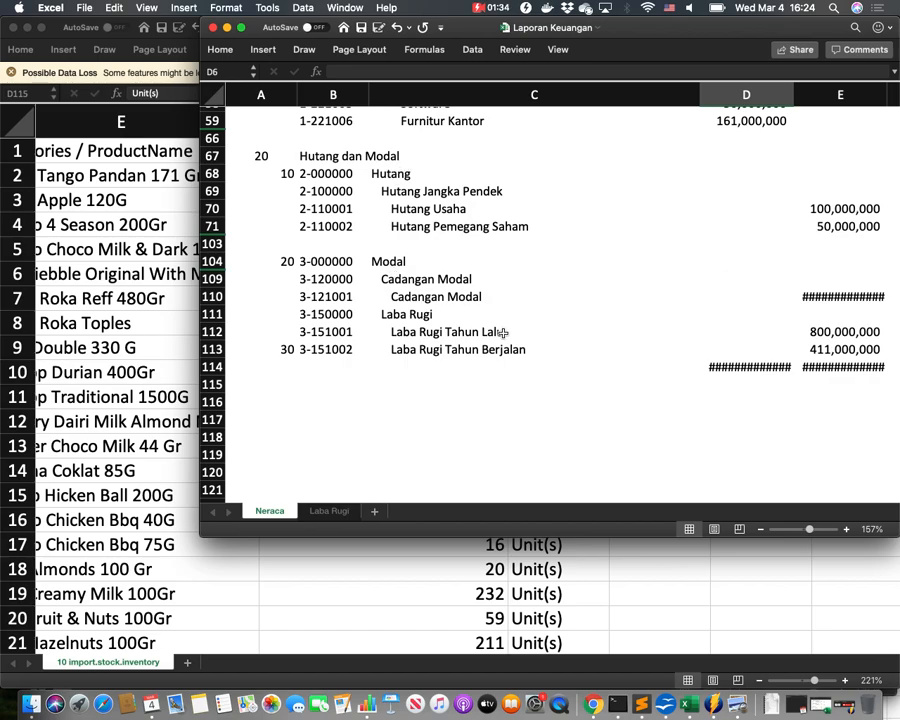
pyautogui.click(456, 348)
pyautogui.click(831, 350)
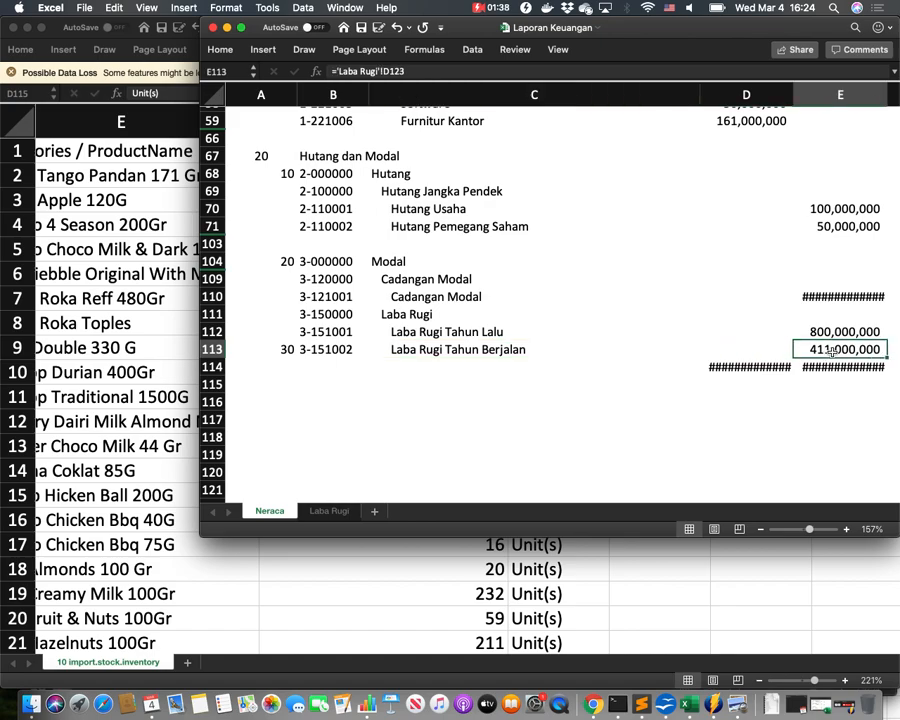
pyautogui.moveTo(795, 100); pyautogui.dragTo(888, 100)
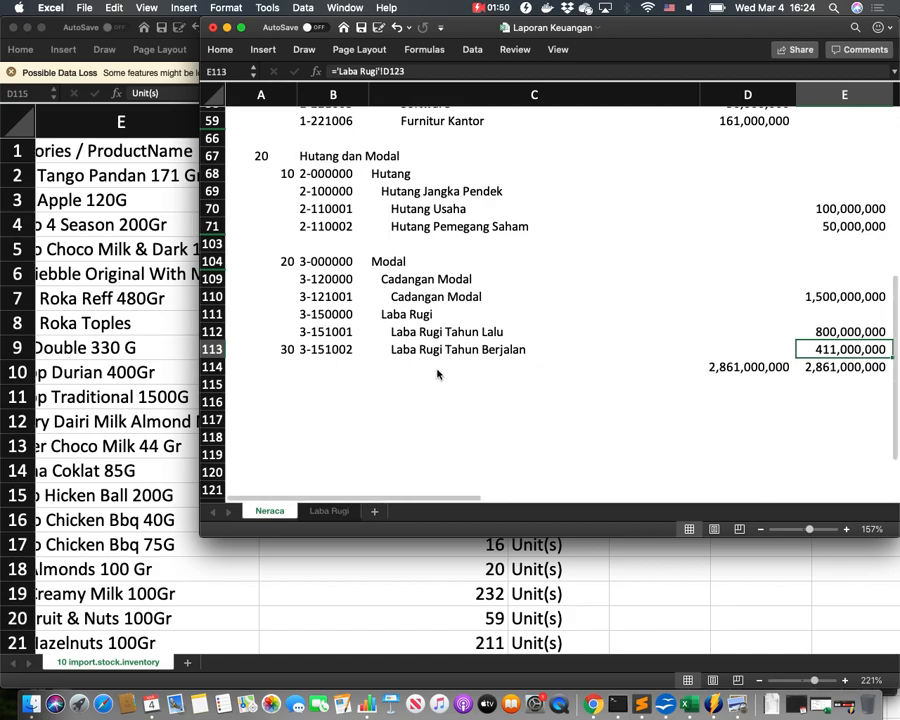
# - On the Laba Rugi sheet, examine the Penjualan and Harga Pokok Penjualan (HPP) groups and their accounts
pyautogui.click(338, 512)
pyautogui.scroll(3, 338, 371)
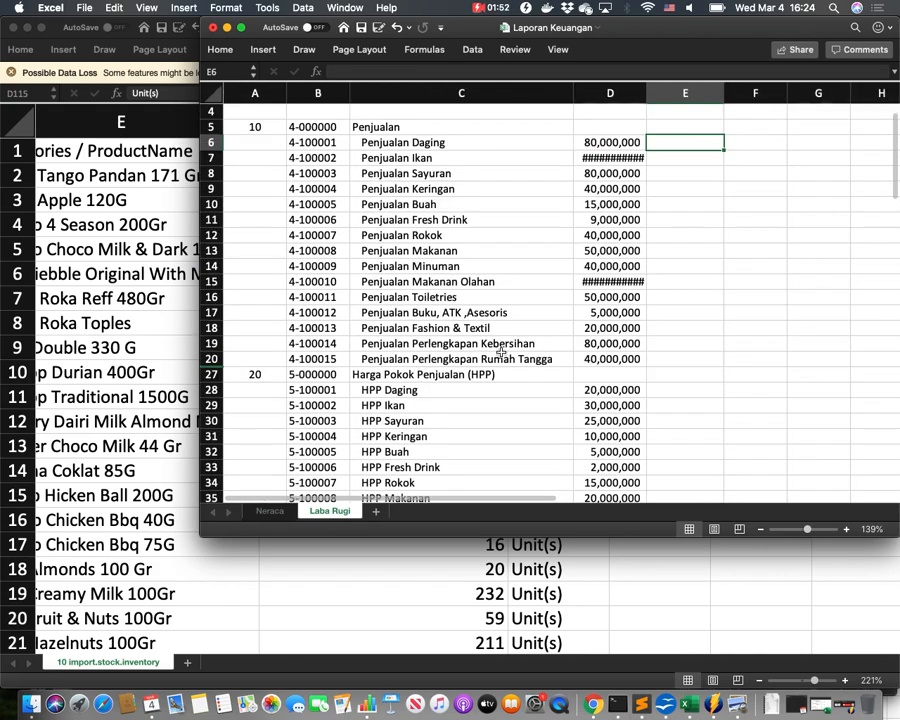
pyautogui.click(395, 127)
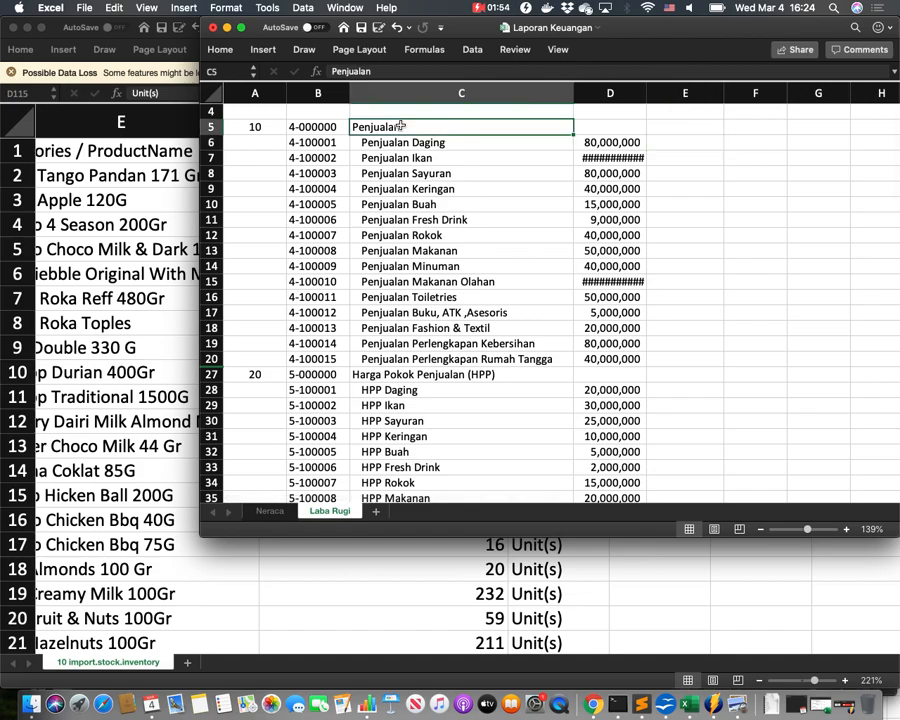
pyautogui.click(408, 374)
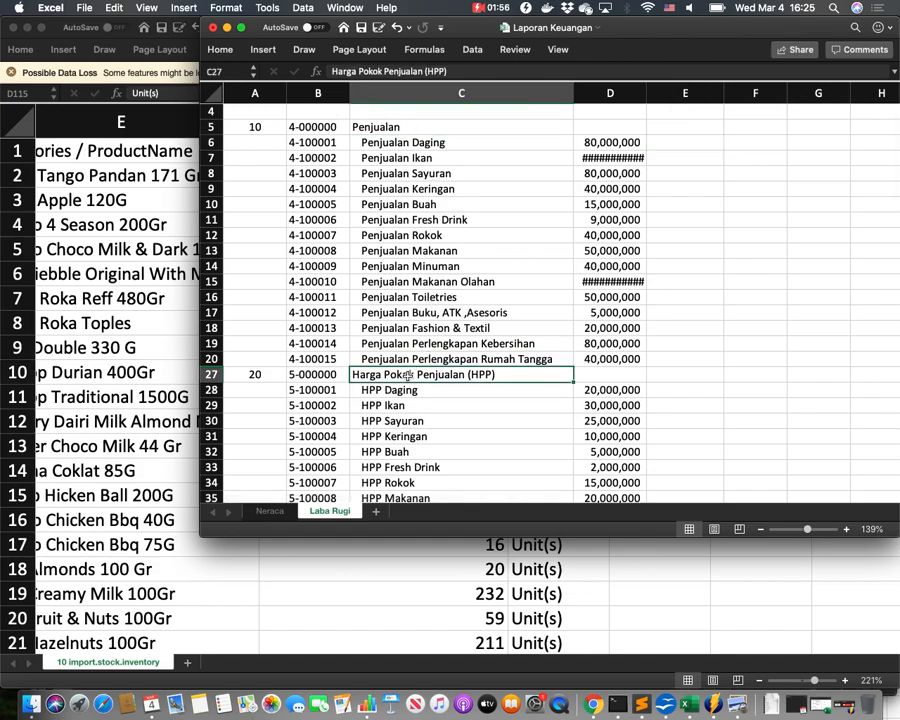
pyautogui.click(405, 125)
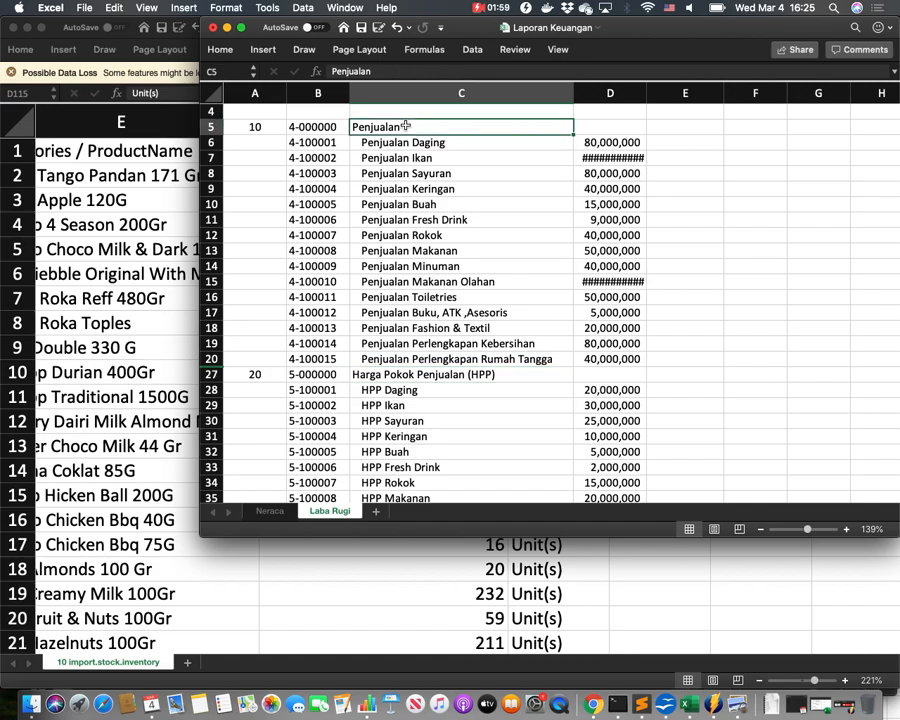
pyautogui.click(425, 376)
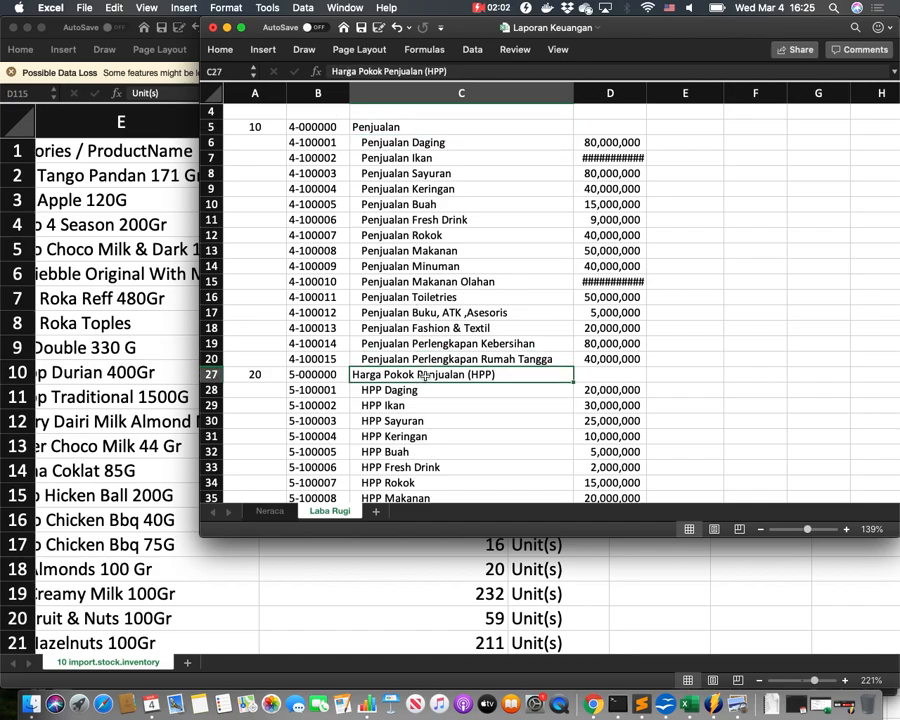
pyautogui.moveTo(440, 142); pyautogui.dragTo(449, 374)
pyautogui.click(456, 392)
# - Widen column D to fit its amounts, and examine the Laba (Rugi) Kotor formula and the sections down to Laba (Rugi) Bersih
pyautogui.scroll(-5, 459, 396)
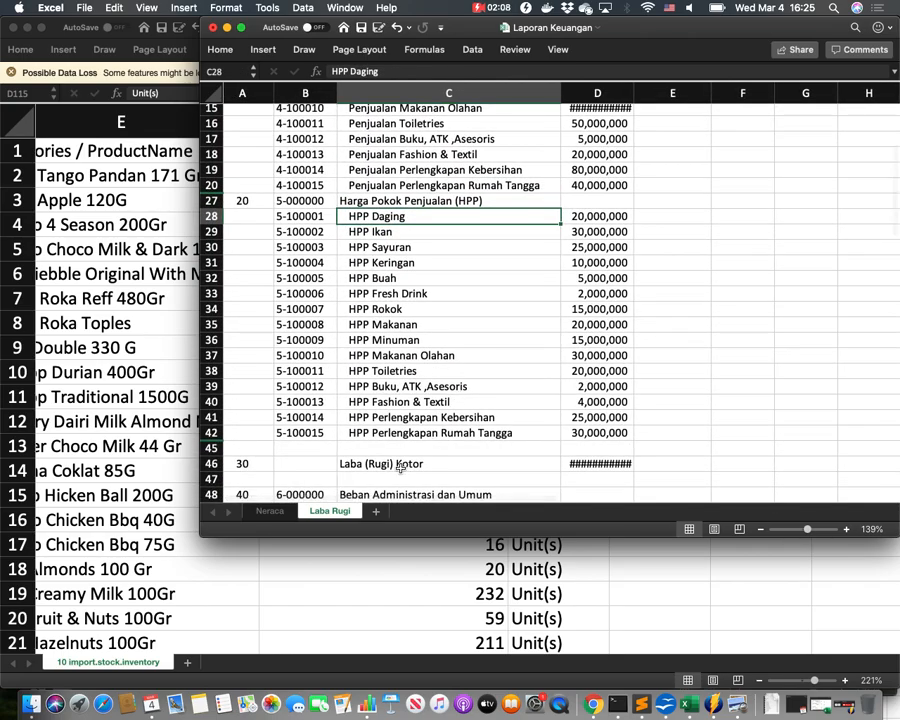
pyautogui.click(372, 465)
pyautogui.moveTo(637, 93); pyautogui.dragTo(640, 93)
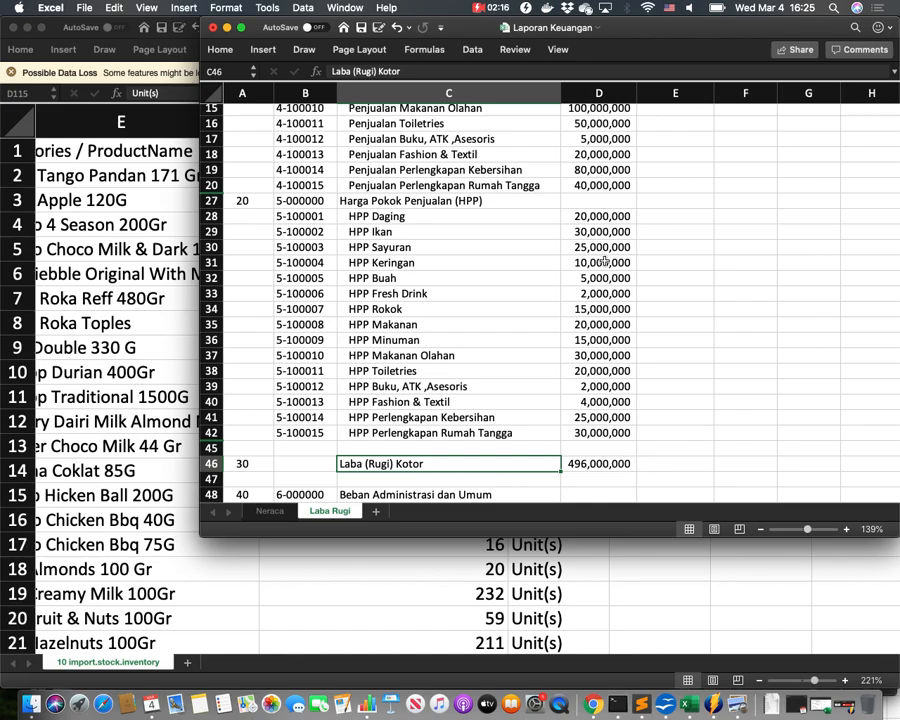
pyautogui.click(600, 463)
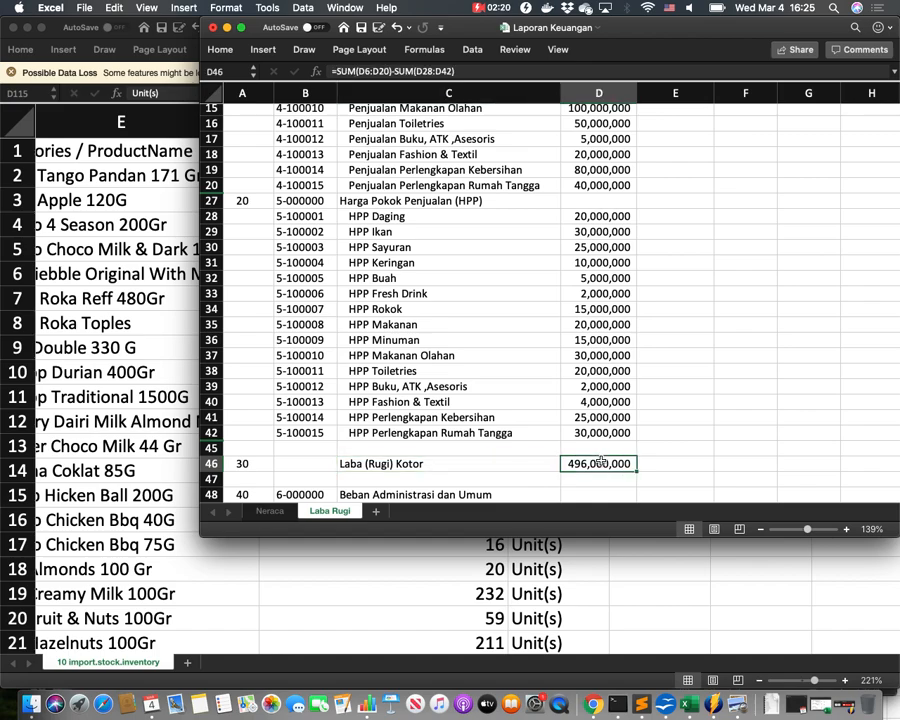
pyautogui.scroll(-5, 600, 460)
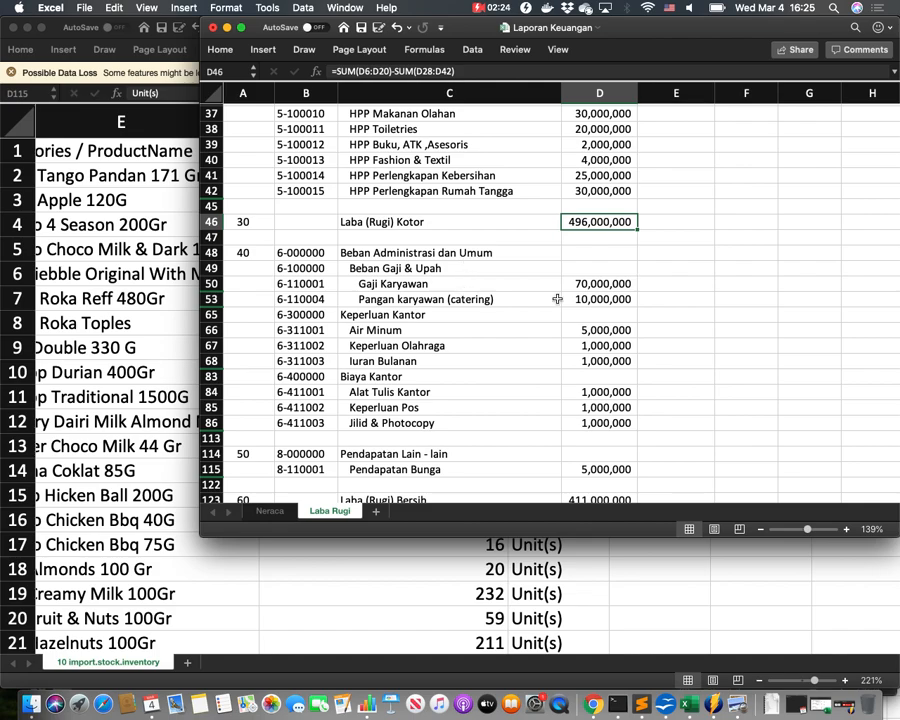
pyautogui.scroll(-2, 408, 453)
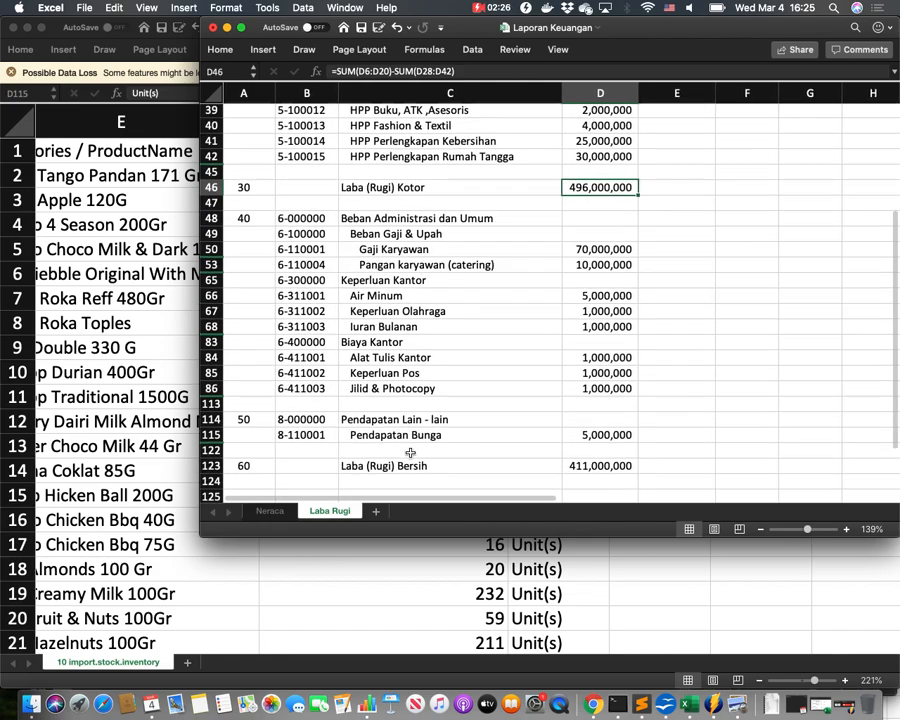
# - Check the formula behind Laba (Rugi) Bersih on the Laba Rugi sheet and the rows around it
pyautogui.click(603, 451)
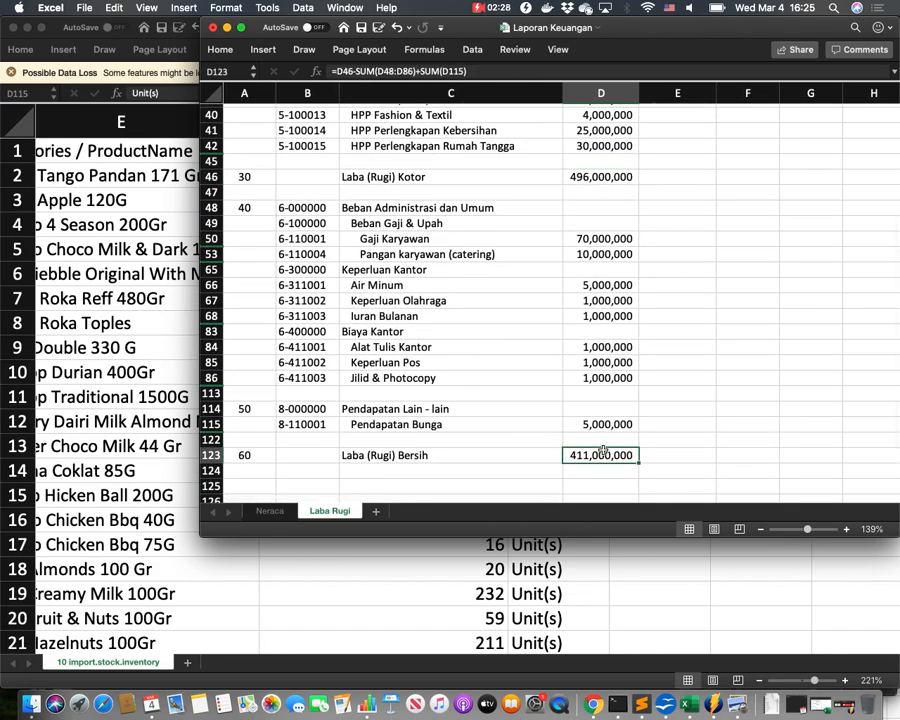
pyautogui.scroll(-4, 603, 451)
pyautogui.scroll(3, 603, 451)
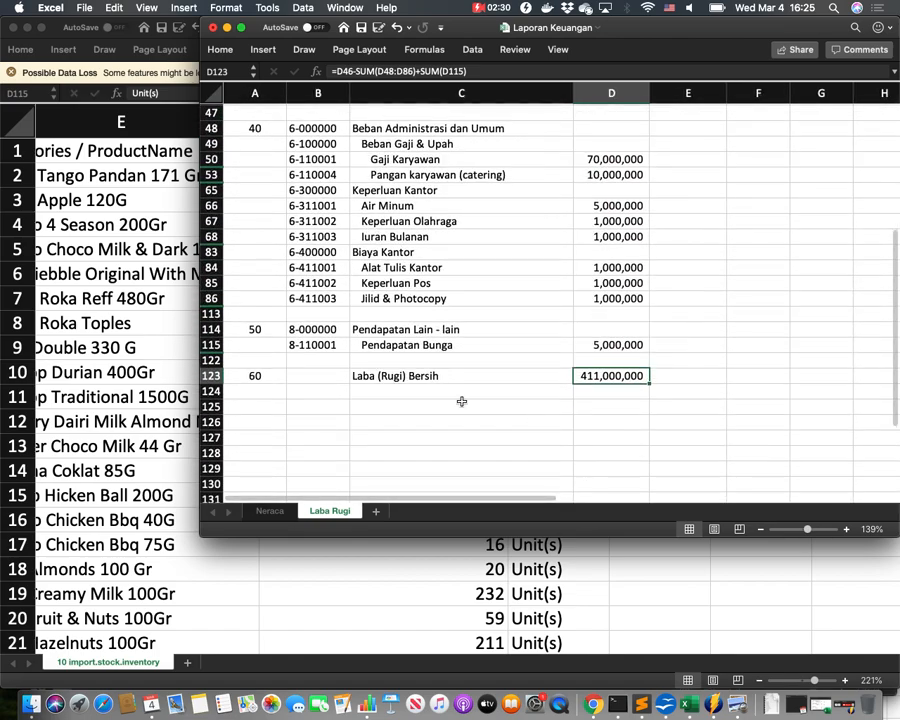
pyautogui.click(313, 360)
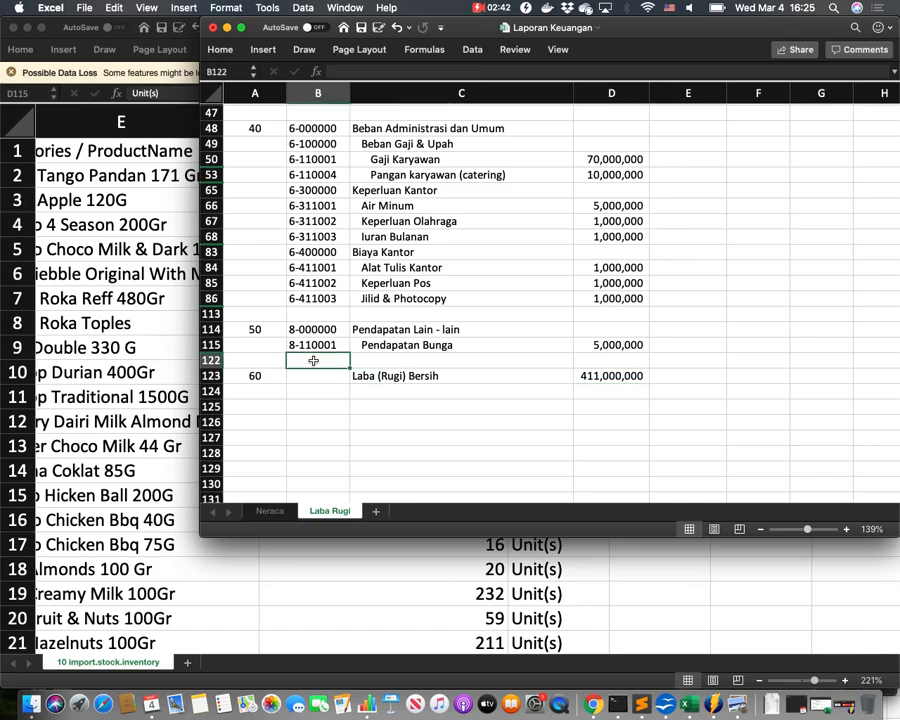
# - Review the Laba Rugi section headings in order, from Penjualan and HPP through Beban Administrasi dan Umum and Pendapatan Lain - lain to Laba (Rugi) Bersih
pyautogui.scroll(15, 313, 360)
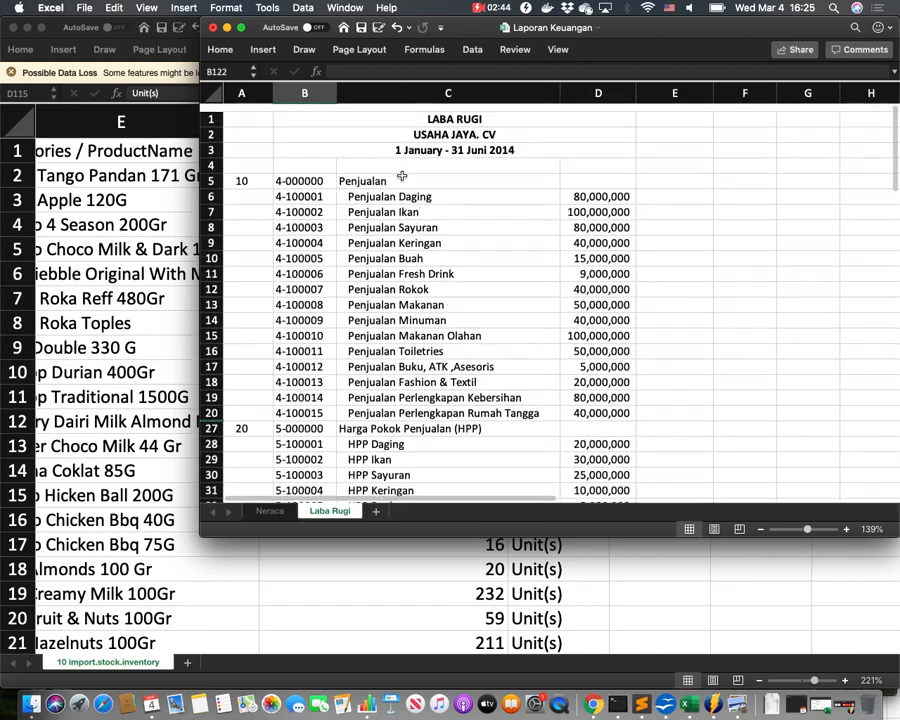
pyautogui.click(380, 174)
pyautogui.click(390, 421)
pyautogui.scroll(-5, 391, 410)
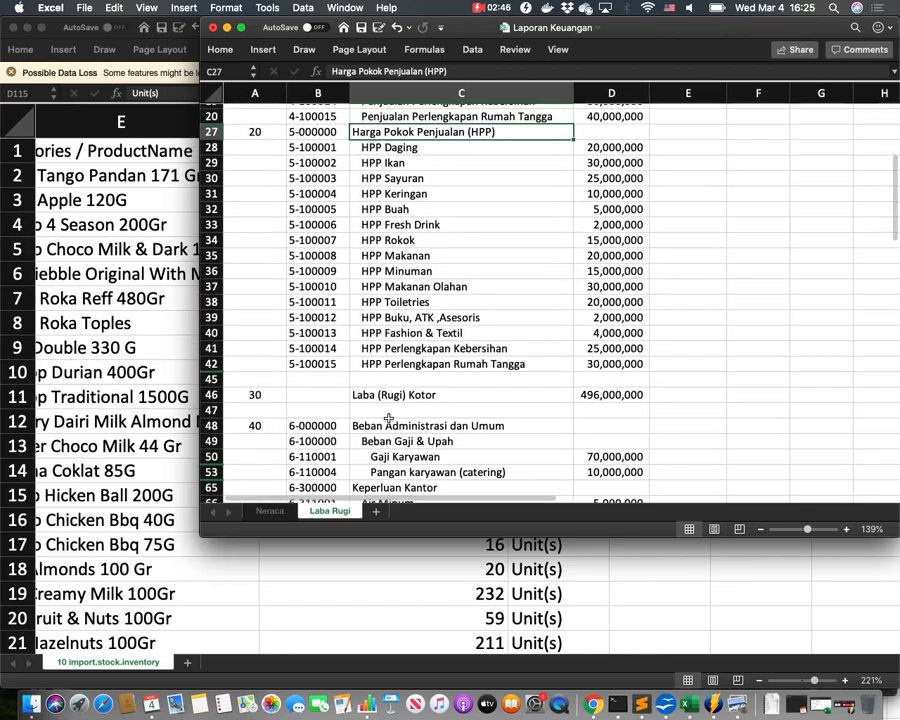
pyautogui.click(404, 371)
pyautogui.scroll(-5, 420, 300)
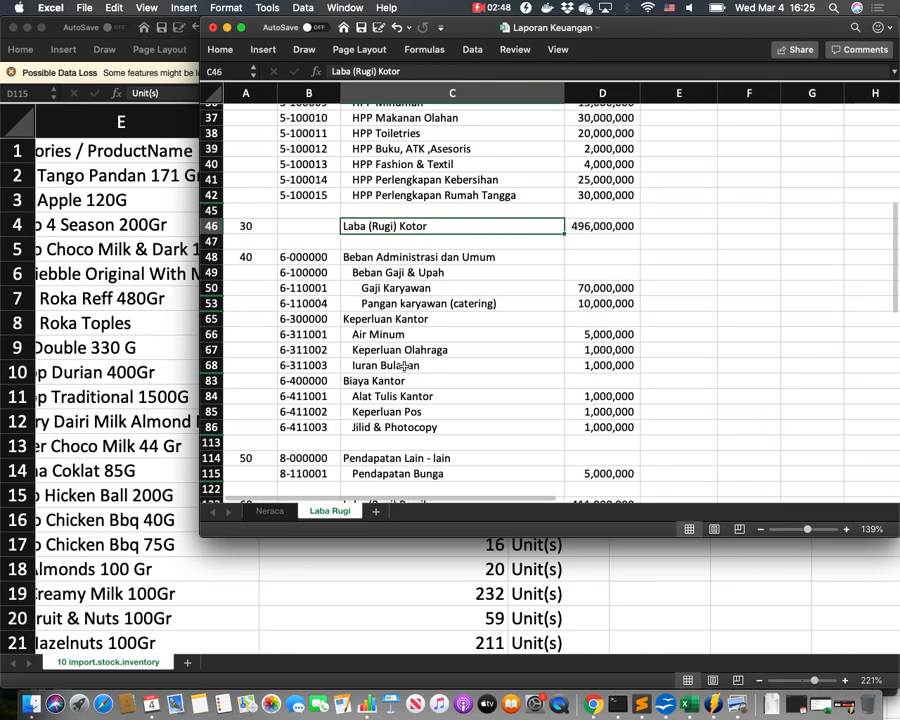
pyautogui.click(432, 256)
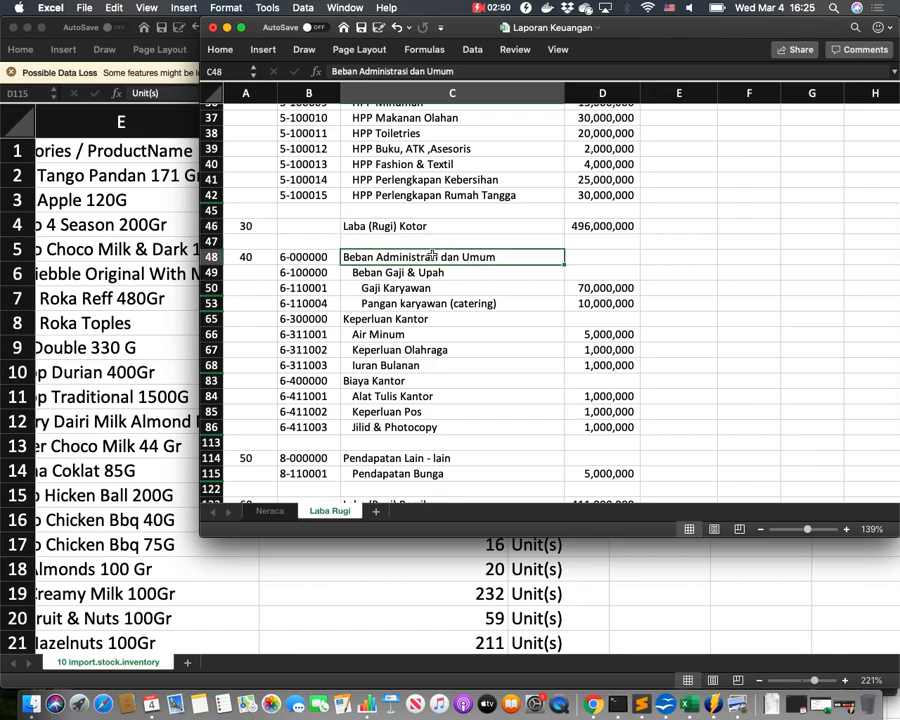
pyautogui.click(402, 458)
pyautogui.scroll(-3, 414, 456)
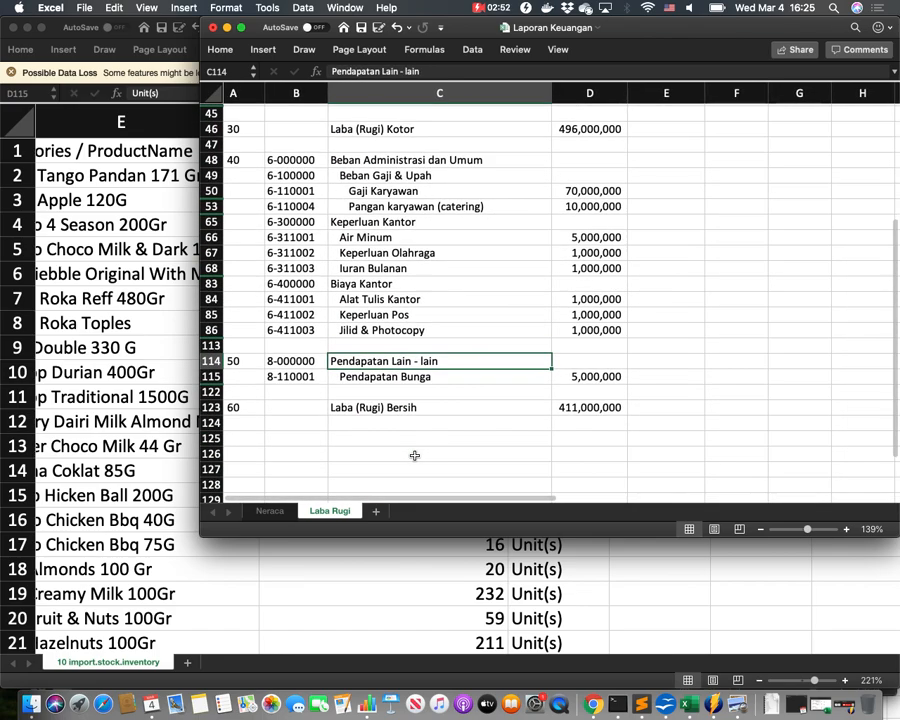
pyautogui.click(577, 407)
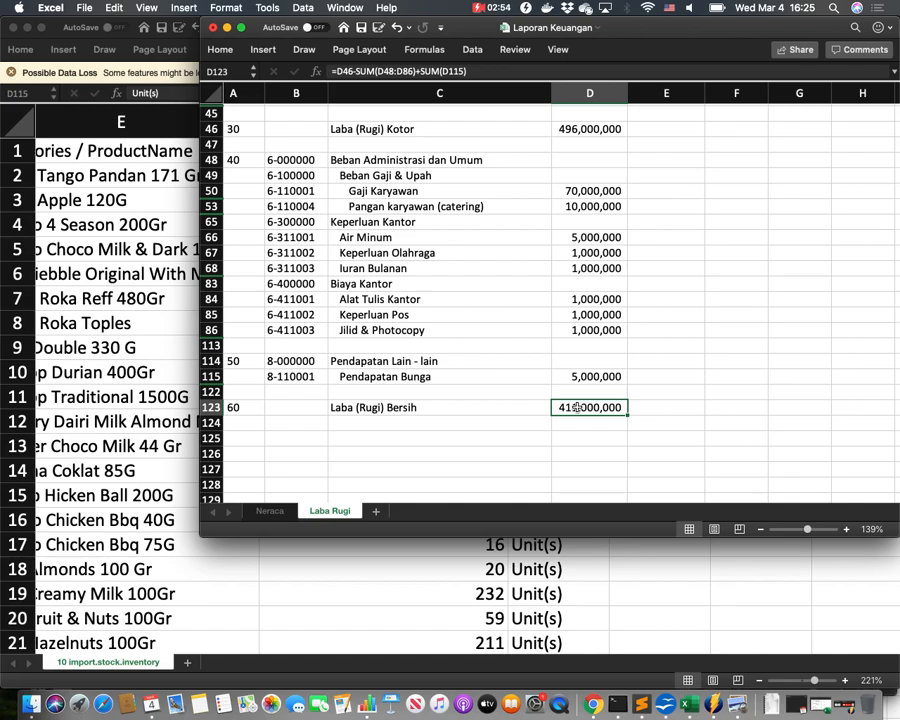
# - On the Neraca sheet, check the formula of Laba Rugi Tahun Berjalan, the Modal group and the credit amounts of Hutang and Modal
pyautogui.click(270, 512)
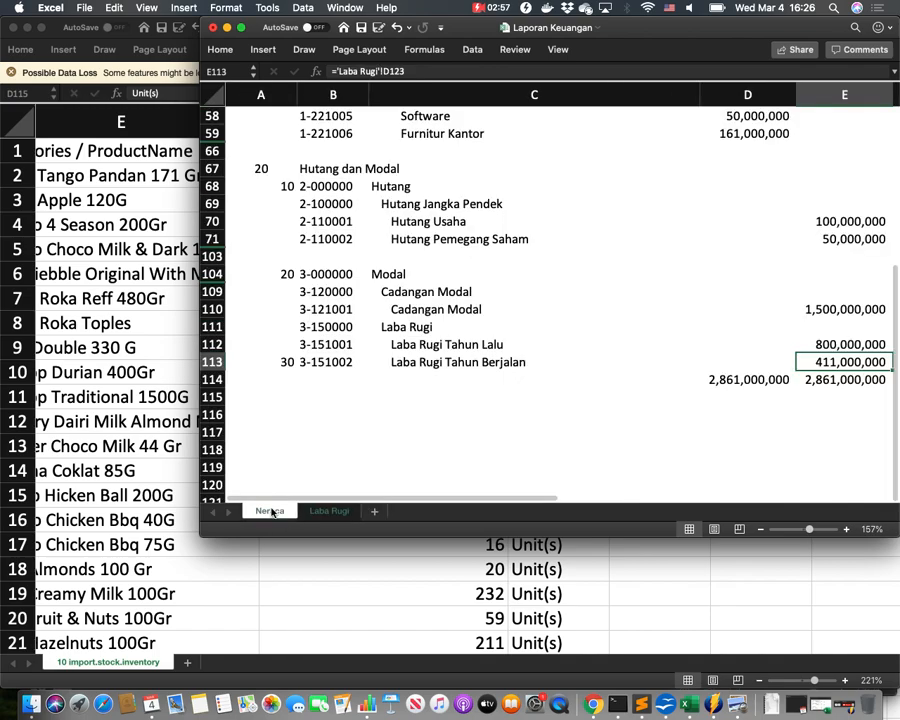
pyautogui.click(492, 363)
pyautogui.click(840, 362)
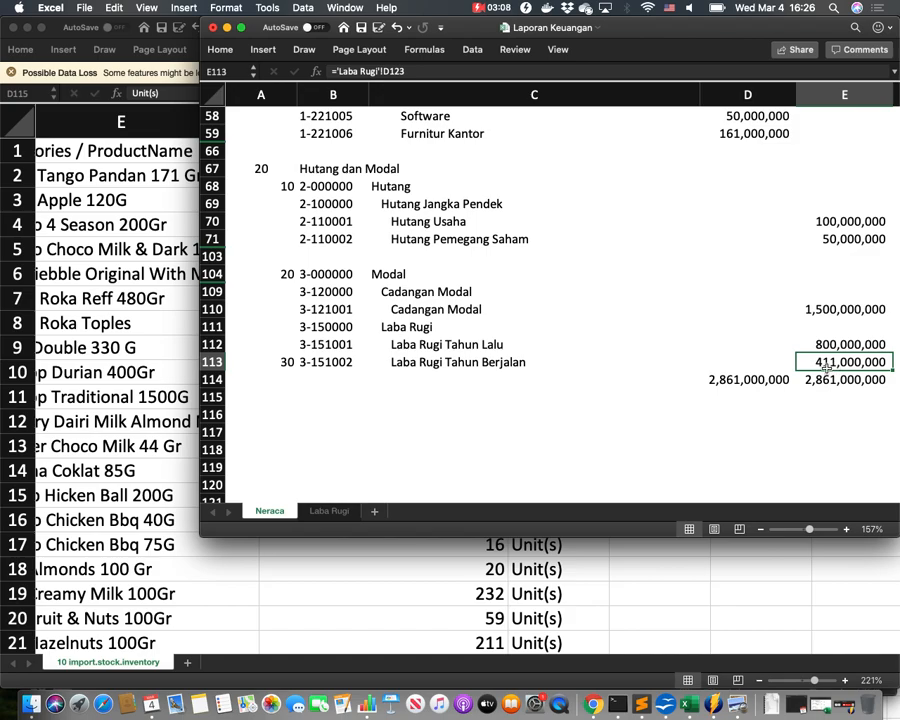
pyautogui.moveTo(283, 272); pyautogui.dragTo(517, 338)
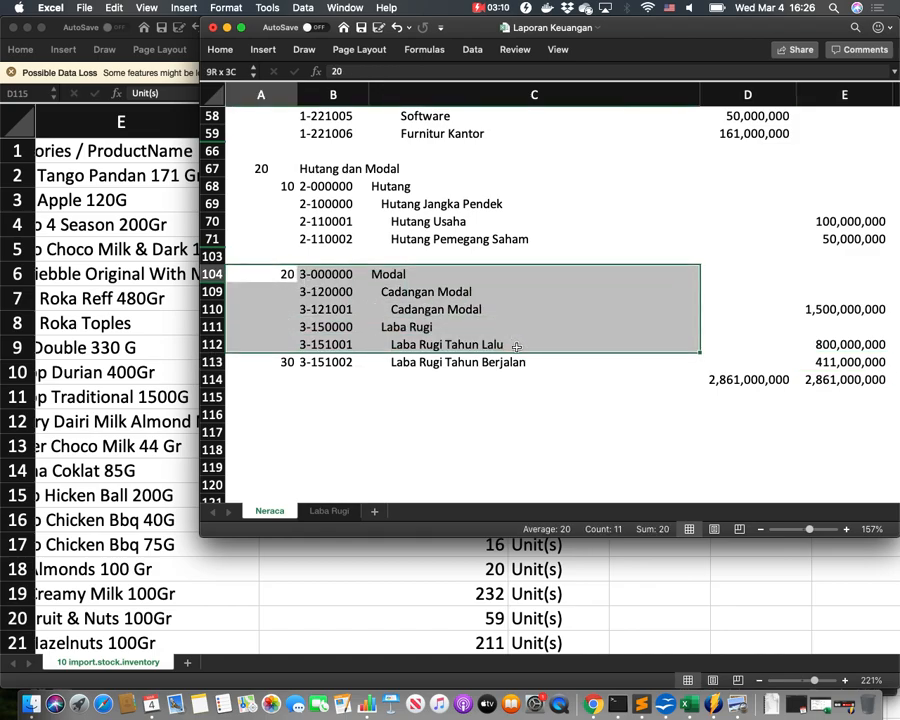
pyautogui.moveTo(843, 222); pyautogui.dragTo(850, 362)
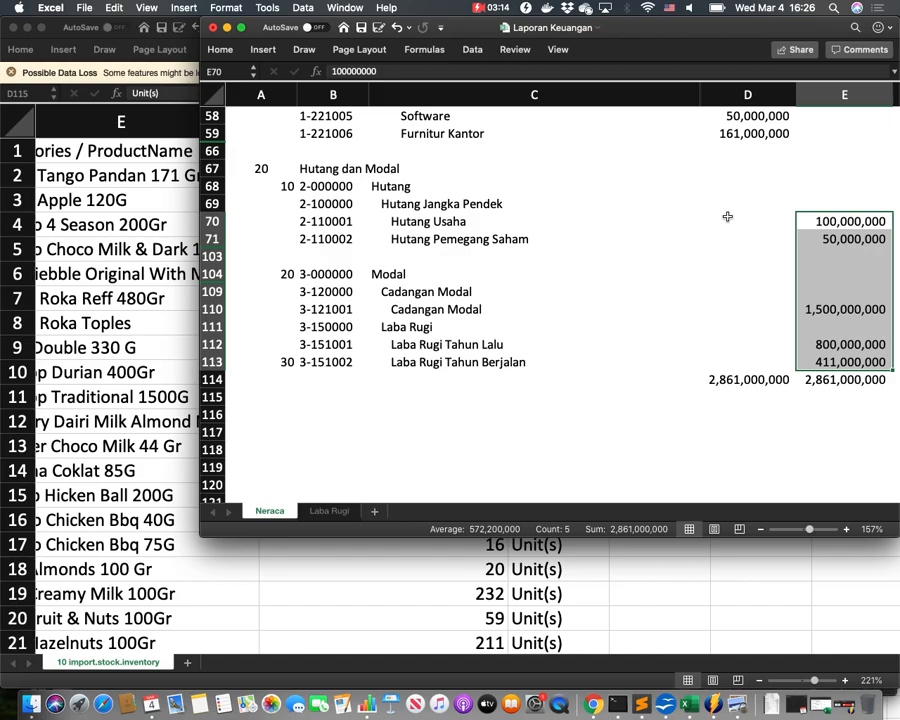
# - Examine the debit accounts on the Neraca sheet, from Persediaan through Aktiva Tetap down to the totals row
pyautogui.scroll(2, 727, 216)
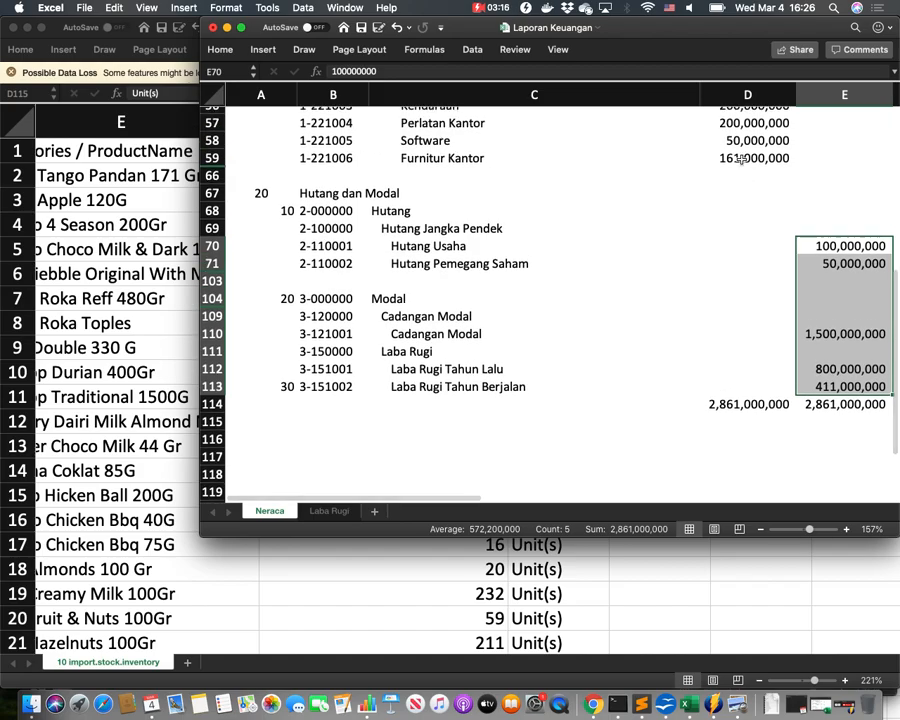
pyautogui.scroll(15, 741, 157)
pyautogui.scroll(-7, 712, 299)
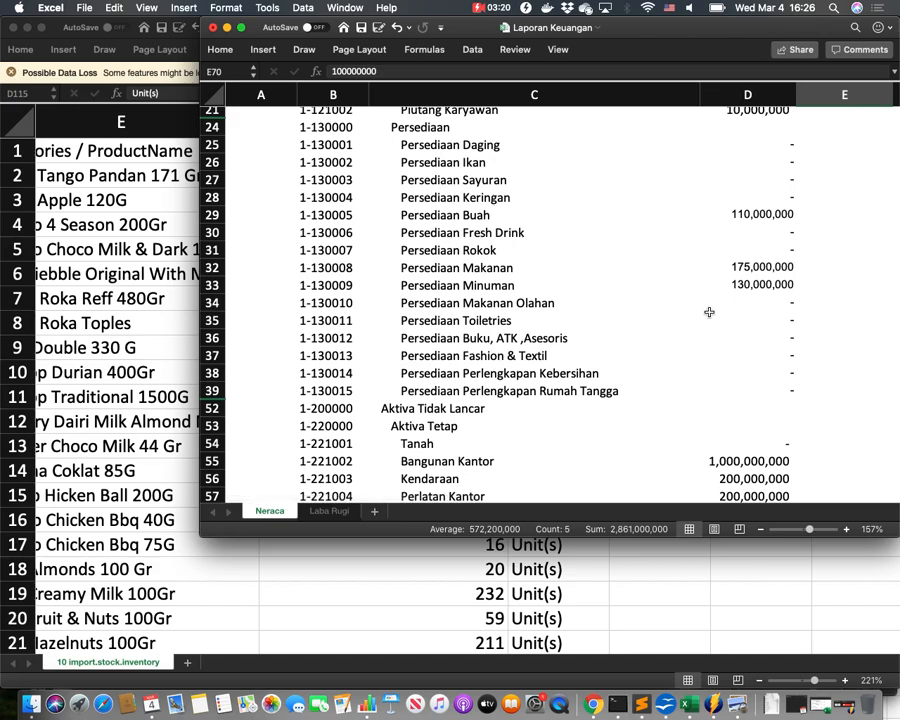
pyautogui.click(578, 388)
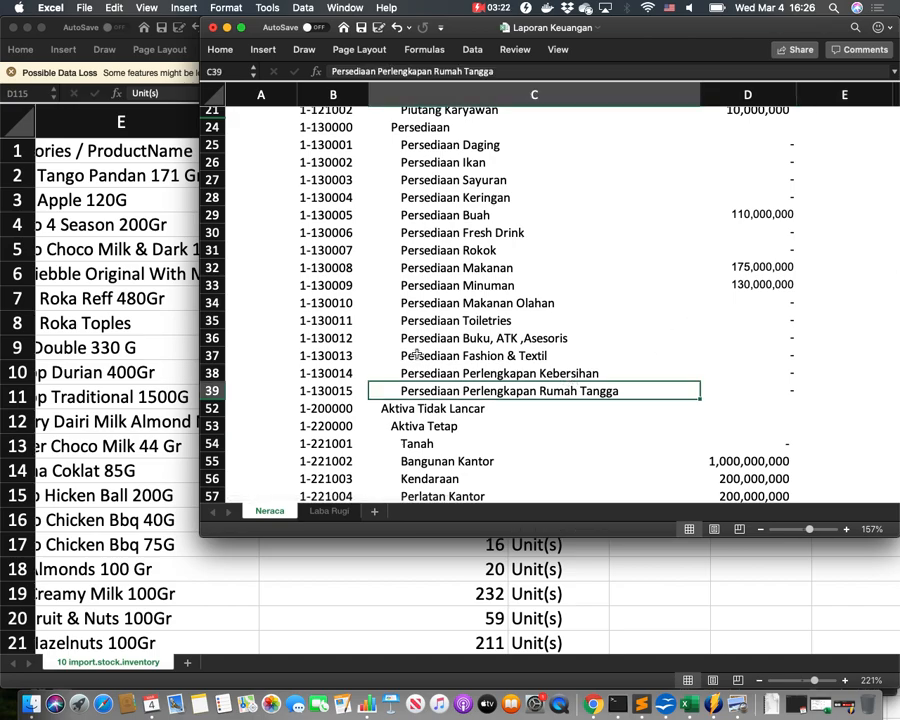
pyautogui.scroll(-4, 417, 354)
pyautogui.scroll(-5, 440, 365)
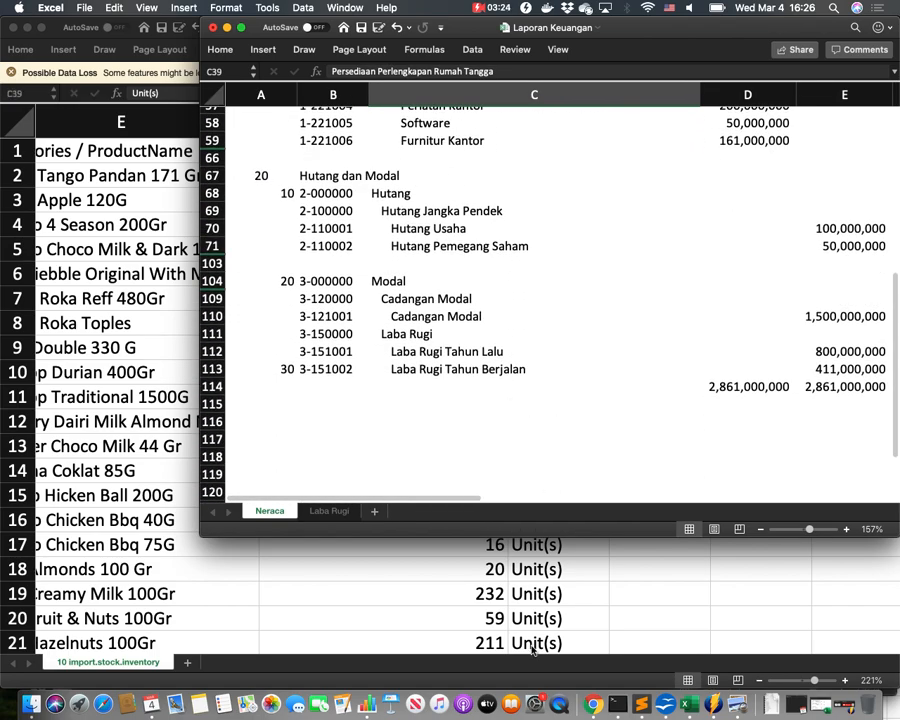
# - Switch to Odoo in Chrome, dismiss the Profit and Loss print dialog, and open the Account Reports configuration list
pyautogui.click(593, 703)
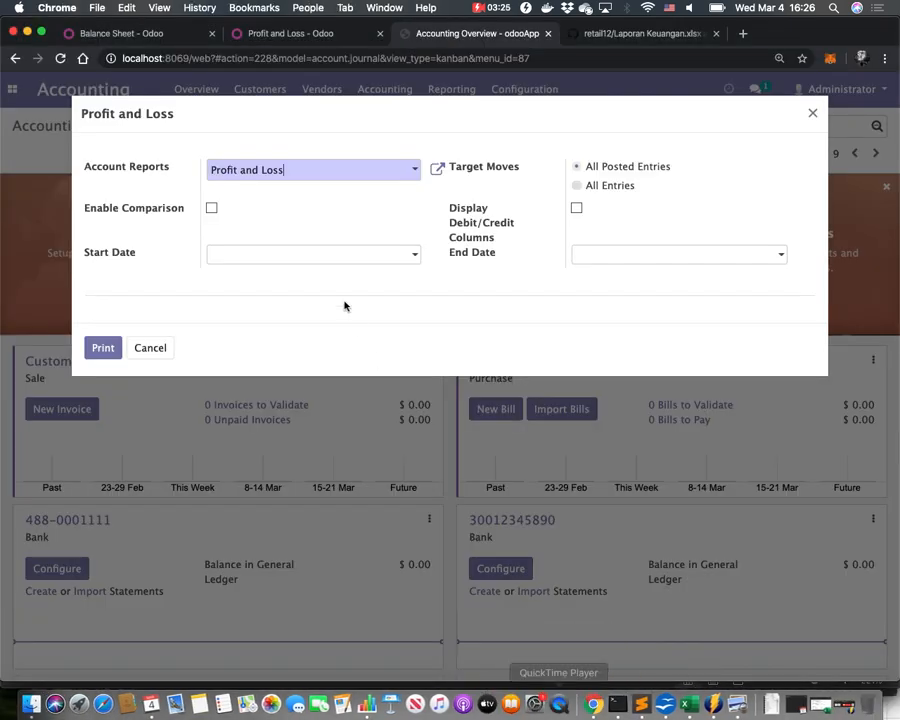
pyautogui.click(149, 345)
pyautogui.click(537, 89)
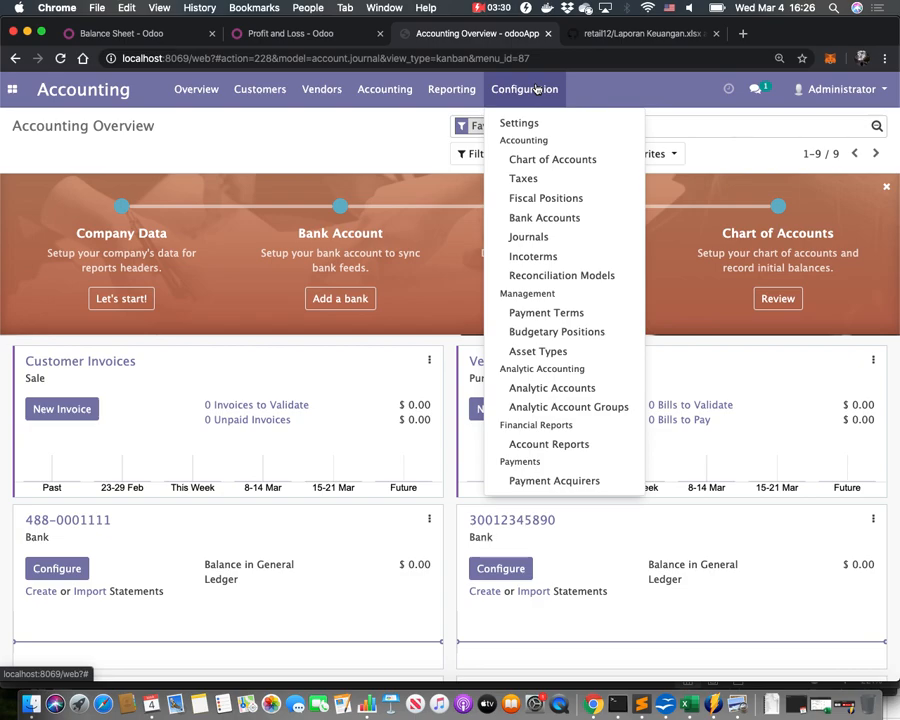
pyautogui.click(548, 444)
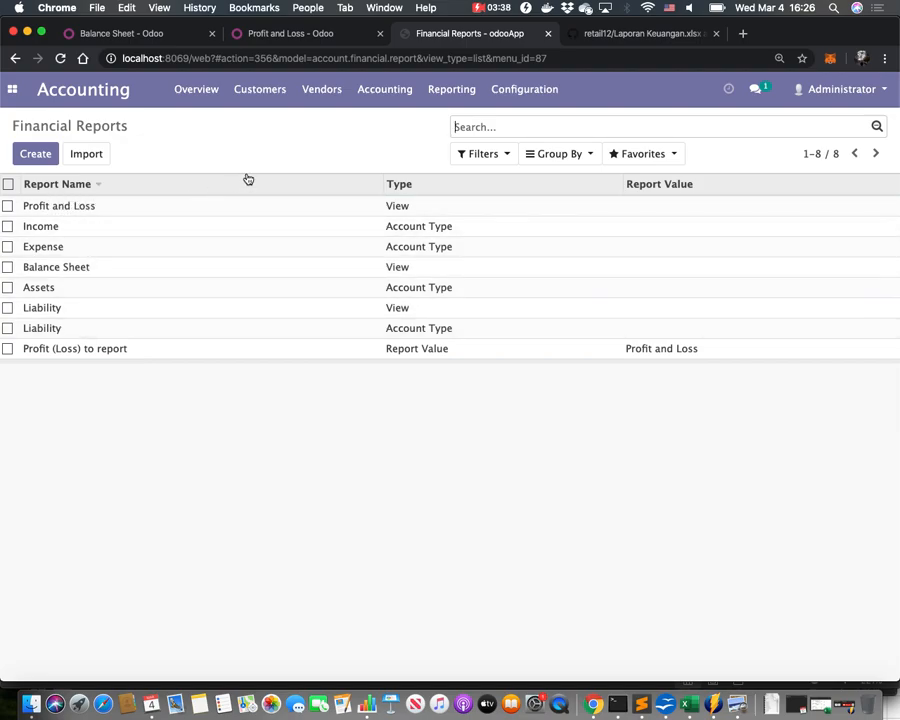
# - Examine the settings of the Profit and Loss report and of Profit (Loss) to report, and return to the list
pyautogui.click(58, 210)
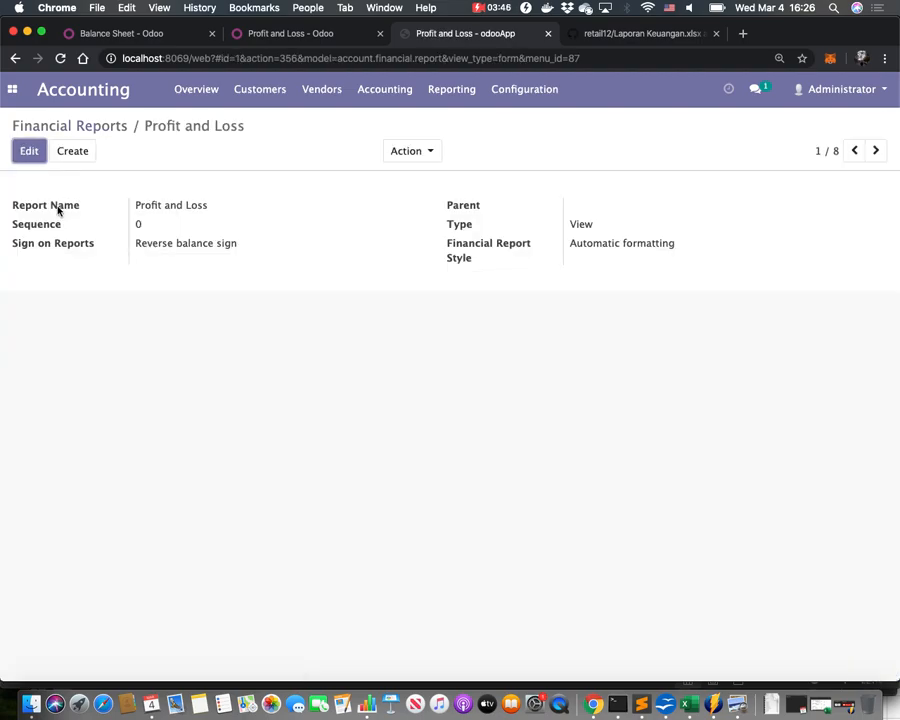
pyautogui.click(96, 126)
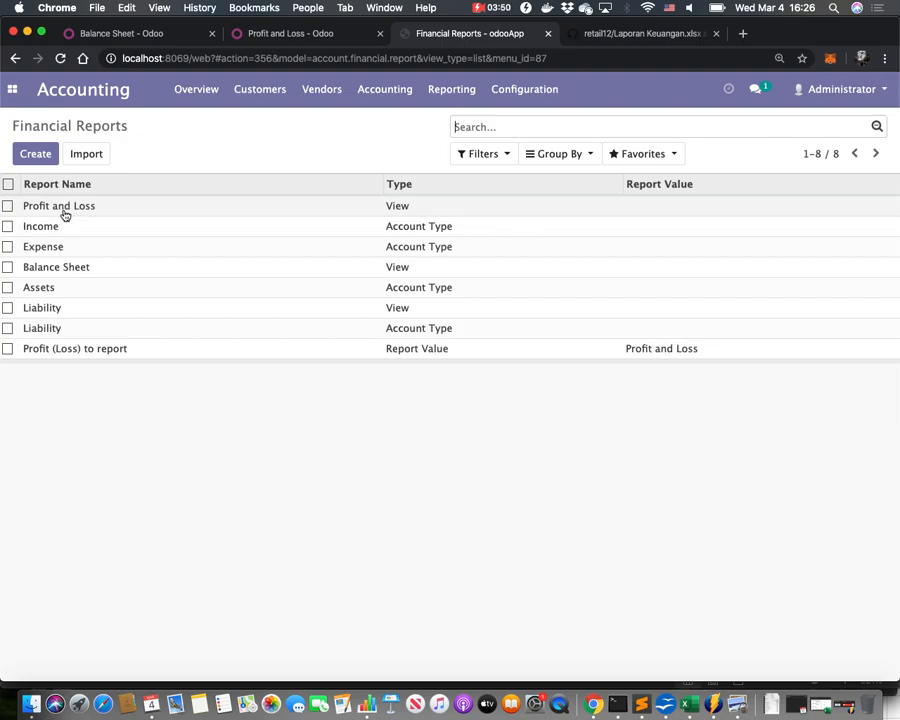
pyautogui.click(54, 351)
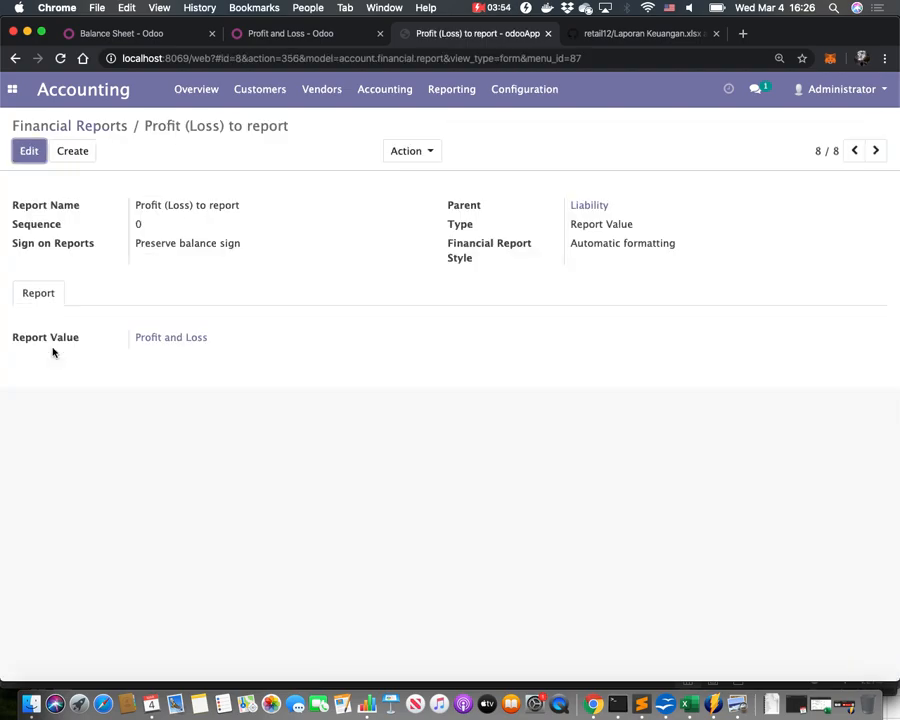
pyautogui.click(106, 124)
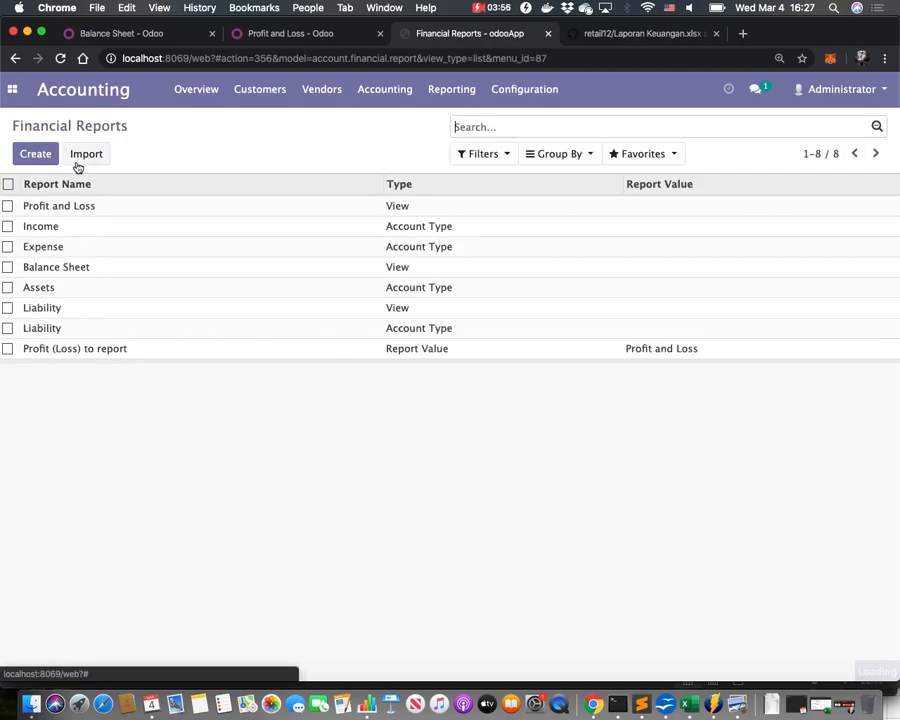
# - View the editable fields of Profit and Loss without saving, and recheck the report value of Profit (Loss) to report
pyautogui.click(58, 207)
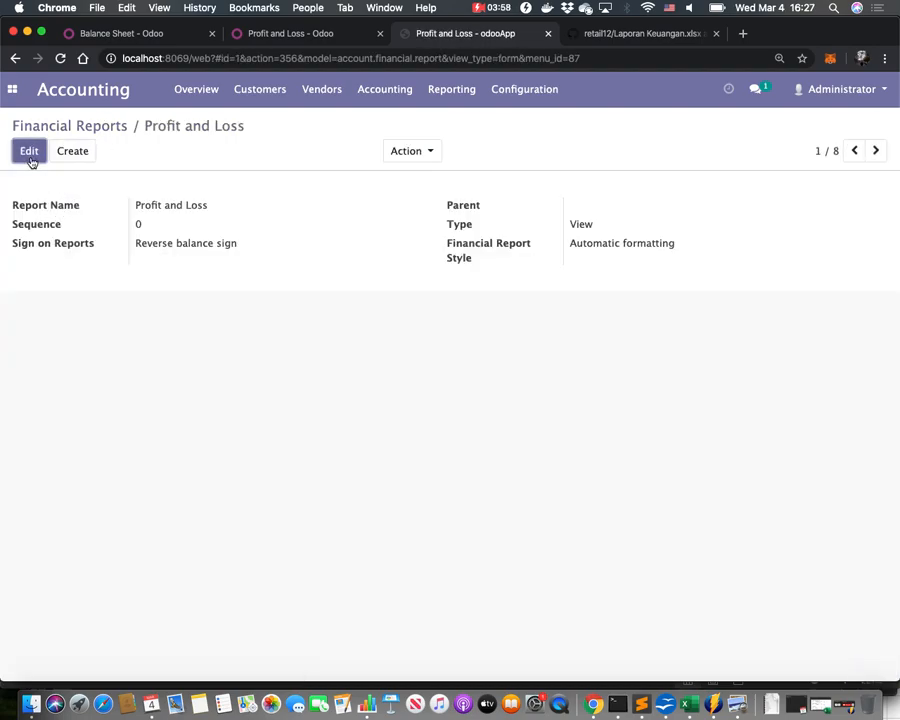
pyautogui.click(30, 151)
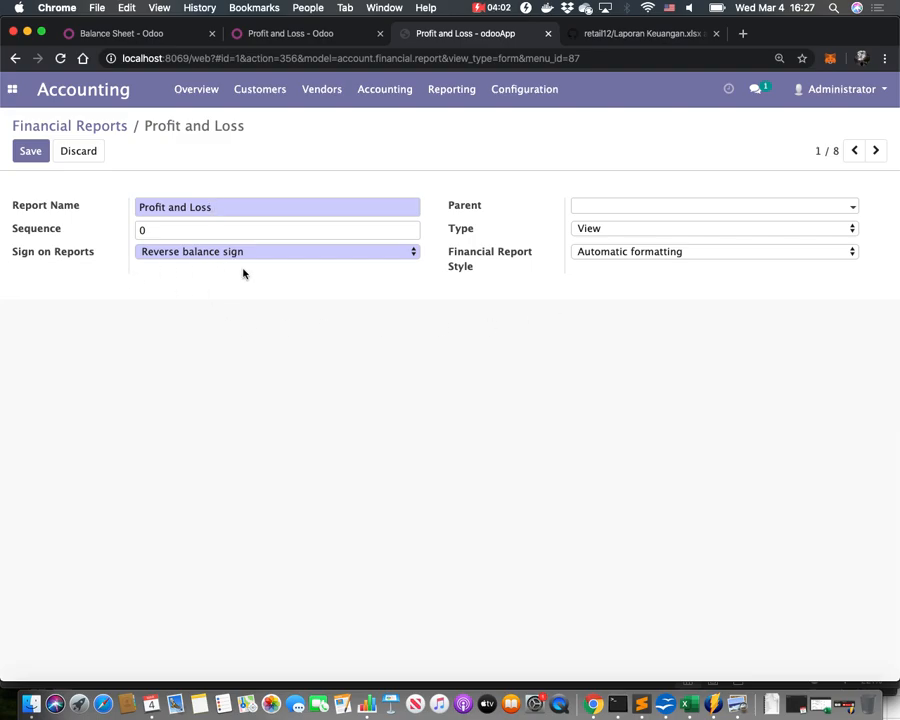
pyautogui.click(78, 151)
pyautogui.click(94, 127)
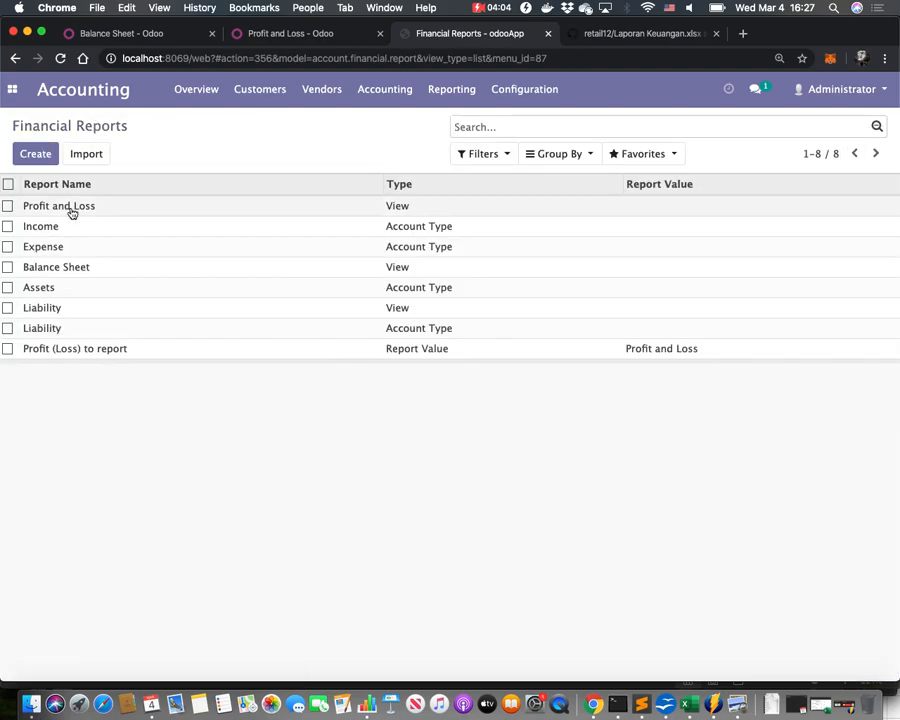
pyautogui.click(46, 349)
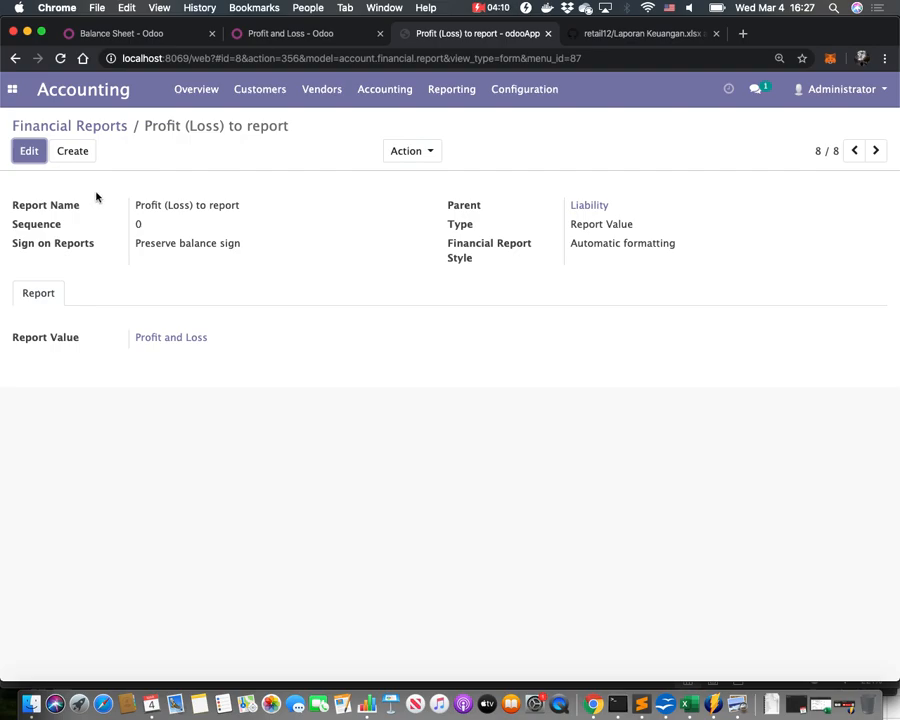
pyautogui.click(98, 124)
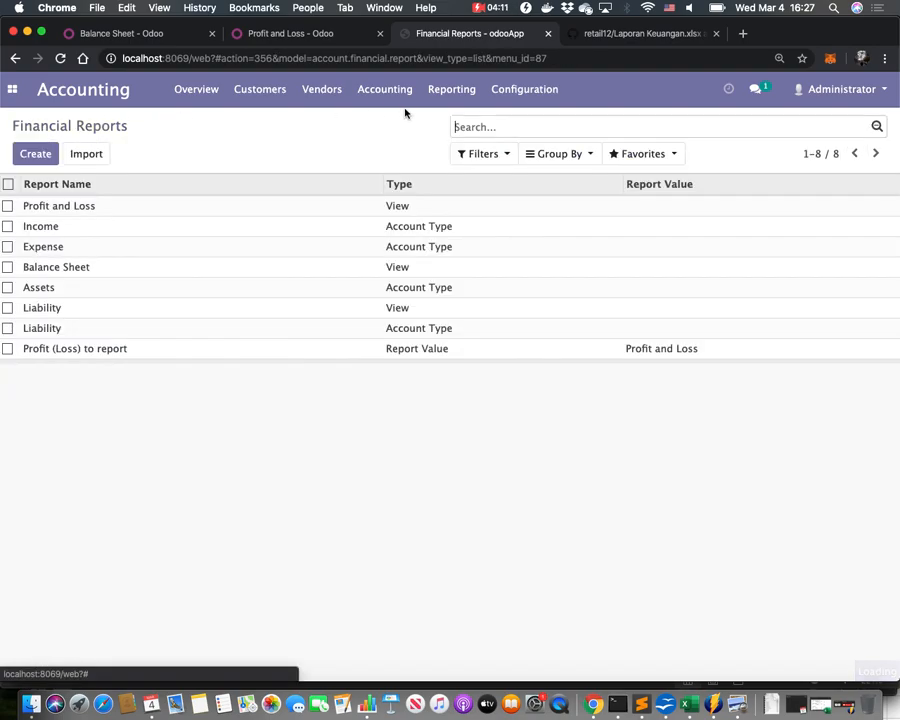
# - Group the financial reports by Parent Report and expand the Undefined group
pyautogui.click(572, 158)
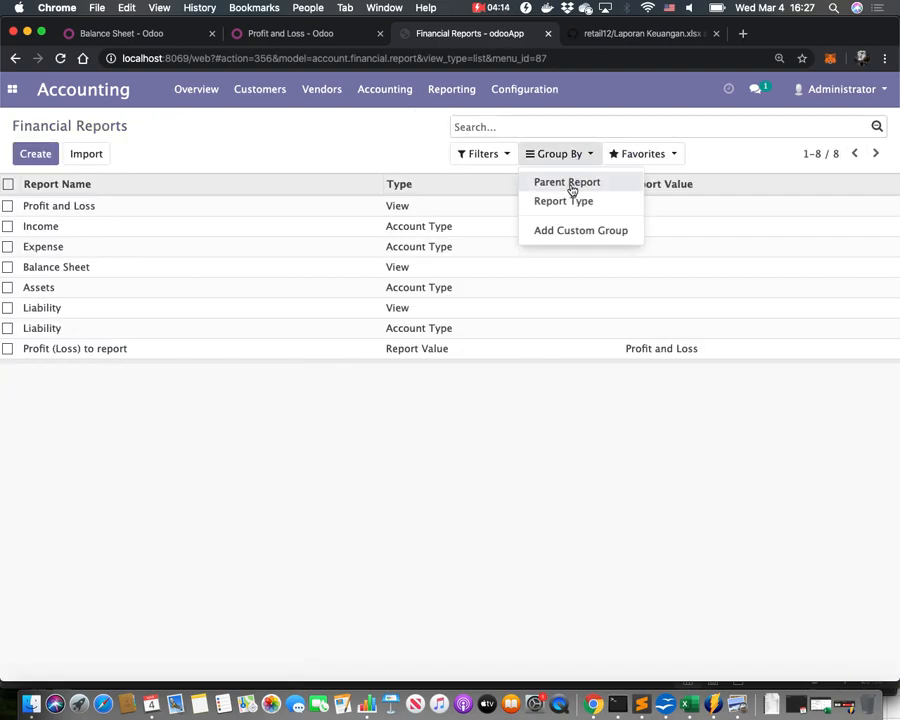
pyautogui.click(570, 185)
pyautogui.click(214, 408)
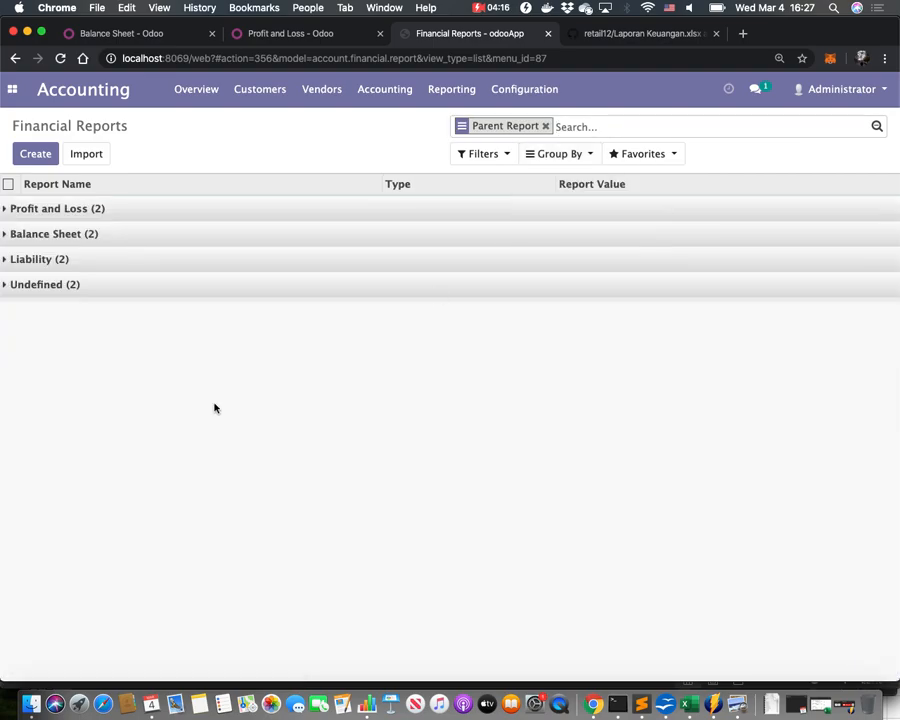
pyautogui.click(72, 286)
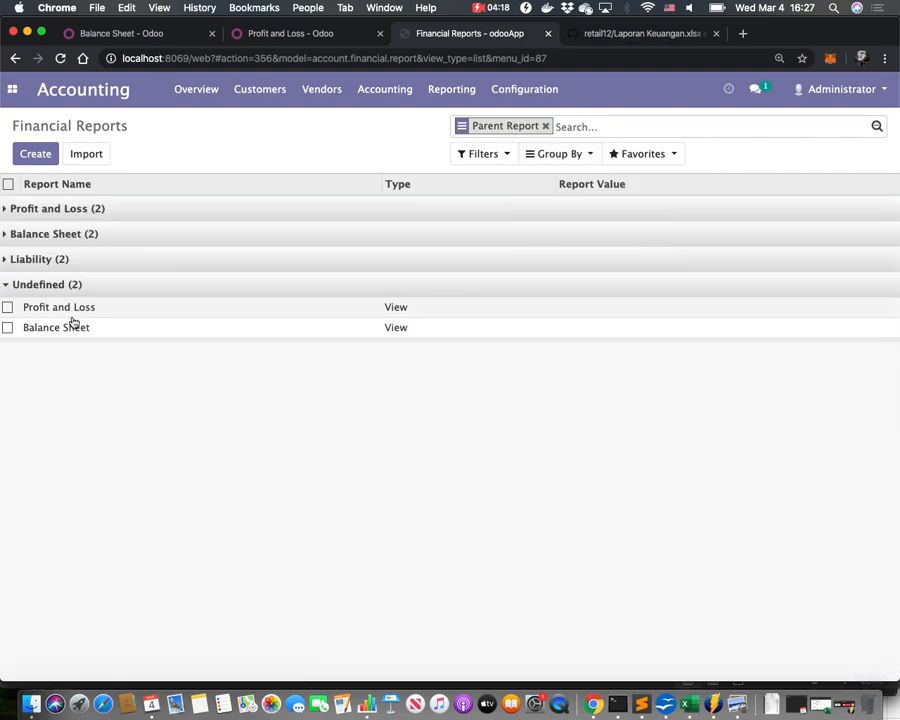
# - Compare the settings of the two top-level reports, Balance Sheet and Profit and Loss
pyautogui.click(74, 329)
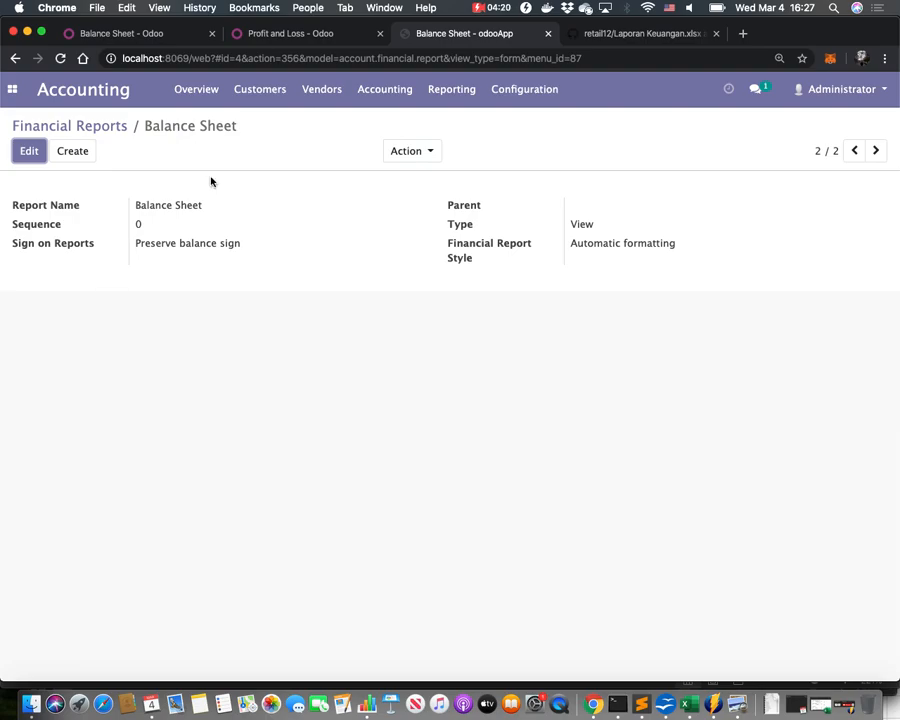
pyautogui.click(110, 128)
pyautogui.click(88, 308)
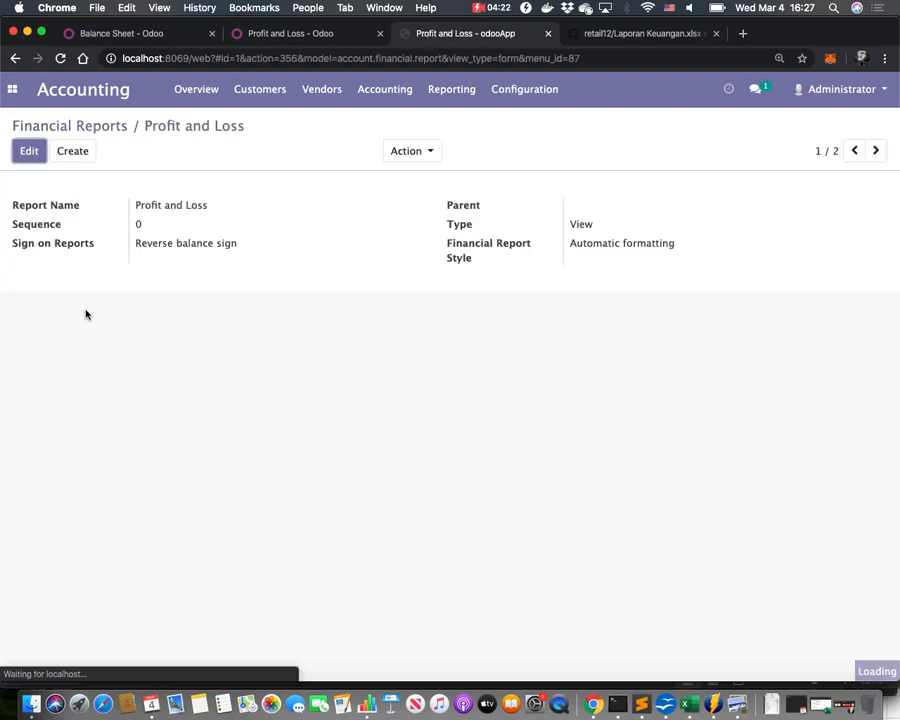
pyautogui.click(493, 8)
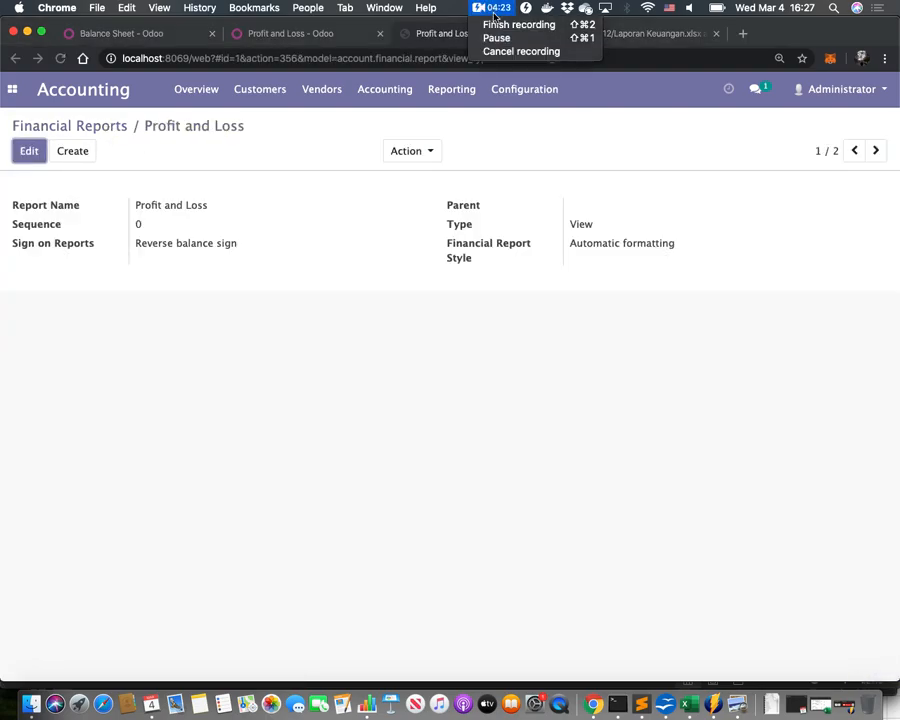
pyautogui.click(497, 38)
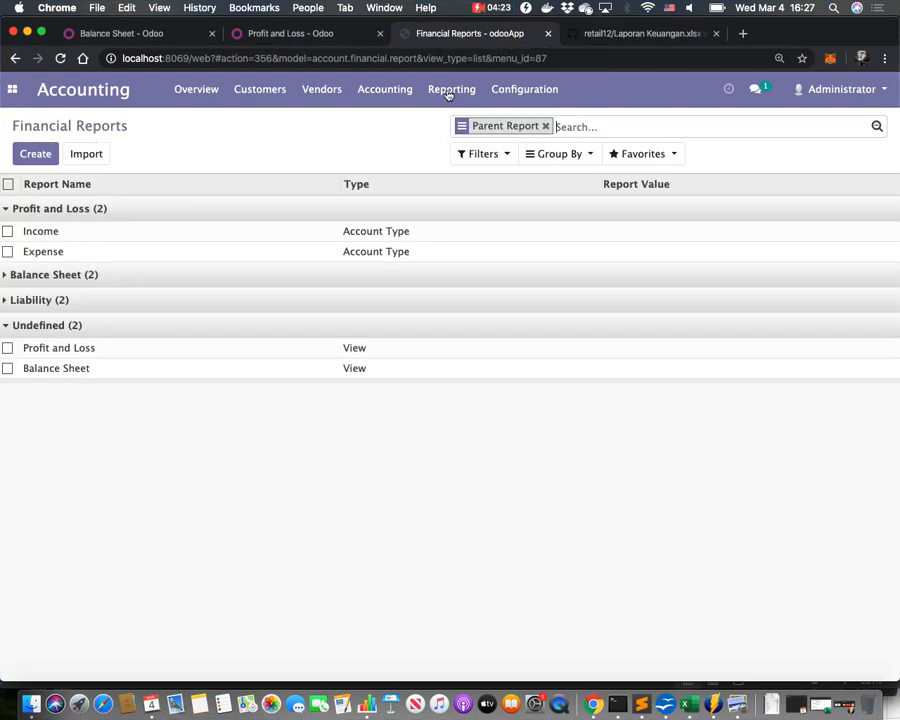
pyautogui.click(552, 154)
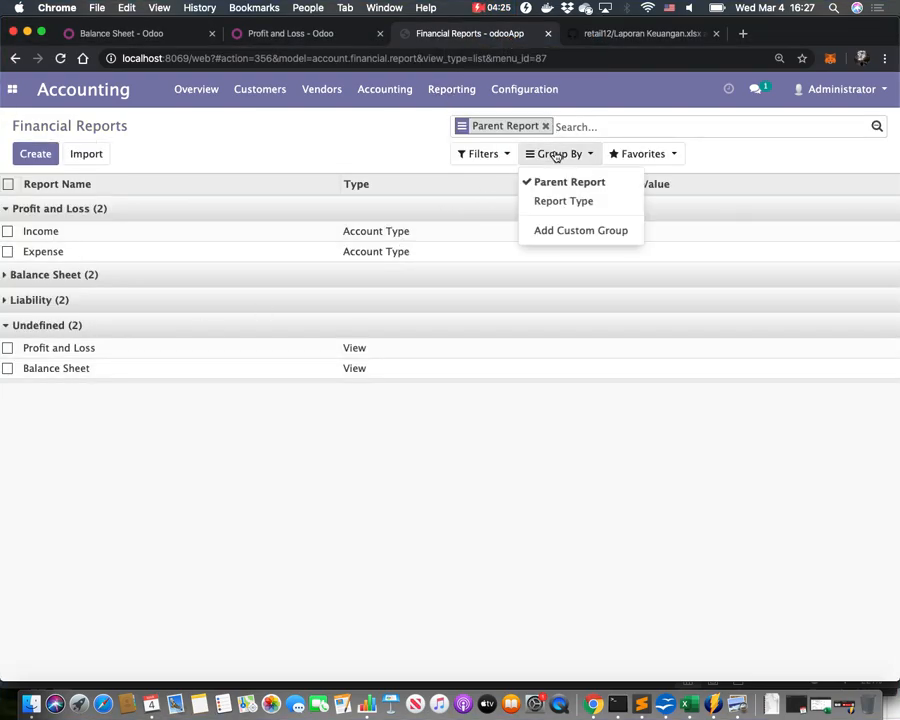
pyautogui.click(363, 149)
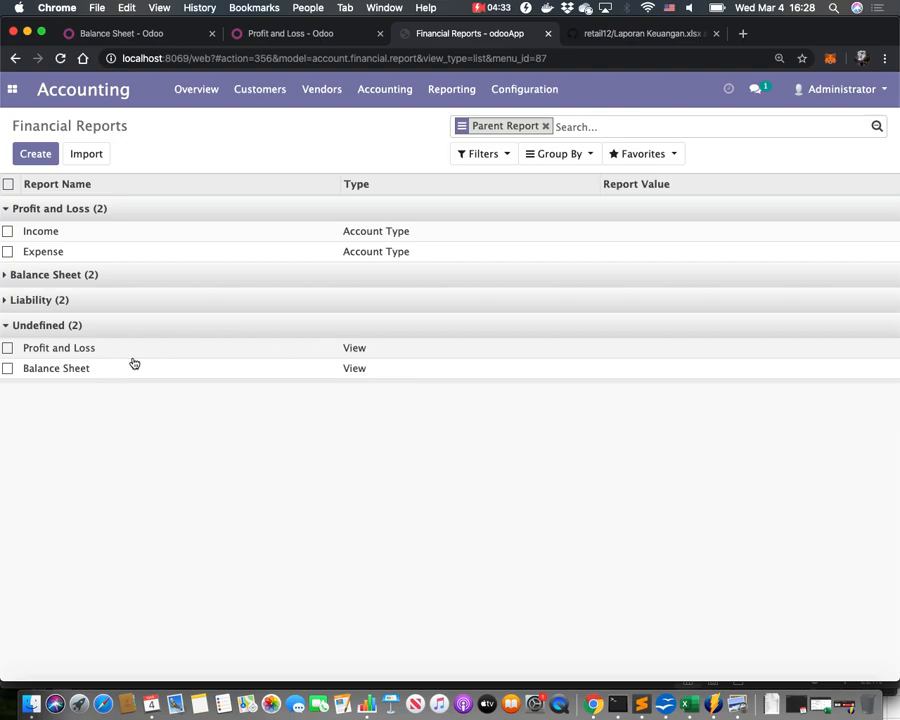
# - Review the top-level Profit and Loss report's settings, compare them with the Expense section of Financial report (2).pdf in Preview, and return to Odoo
pyautogui.click(82, 350)
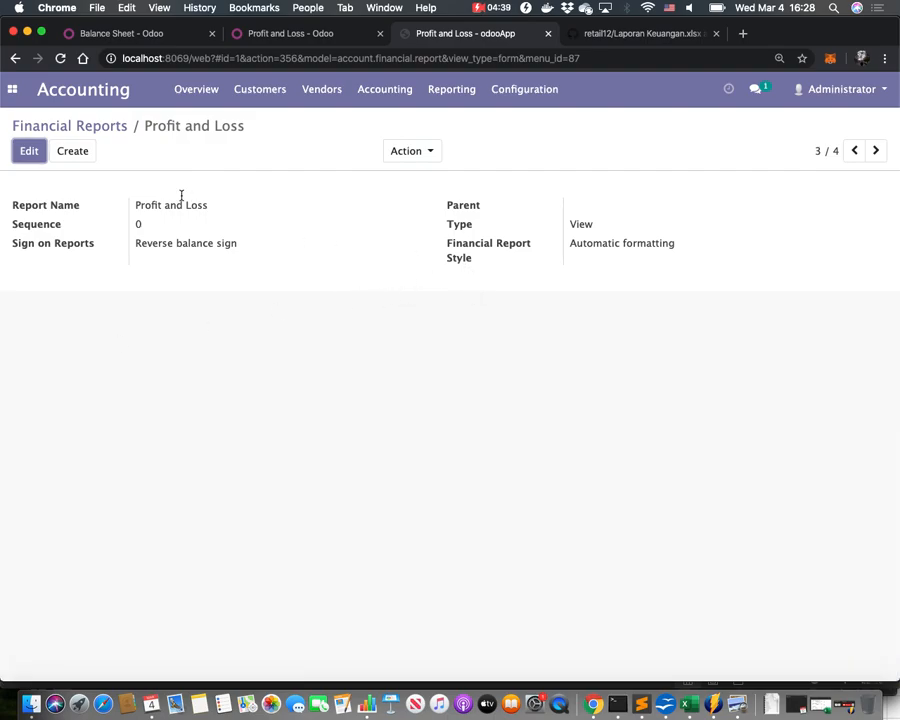
pyautogui.click(118, 130)
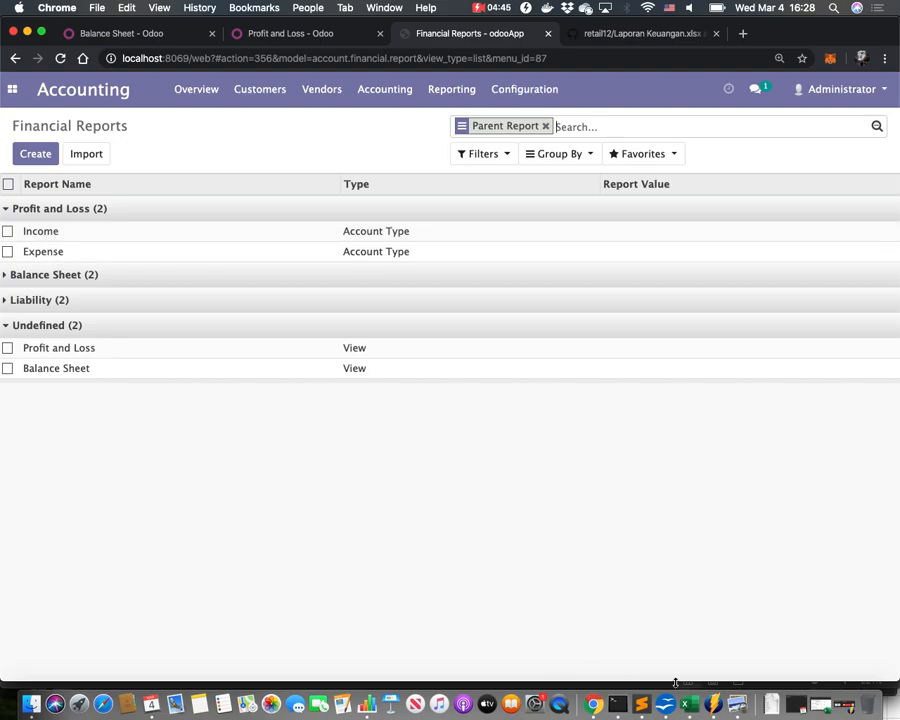
pyautogui.click(745, 688)
pyautogui.doubleClick(262, 298)
pyautogui.scroll(-5, 257, 300)
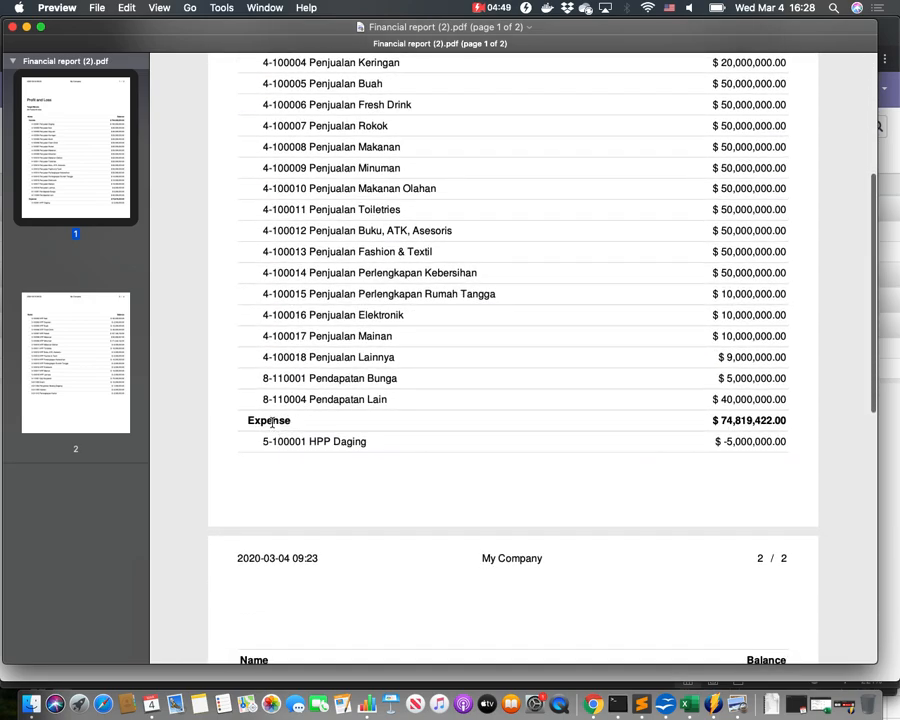
pyautogui.doubleClick(271, 422)
pyautogui.scroll(-8, 271, 422)
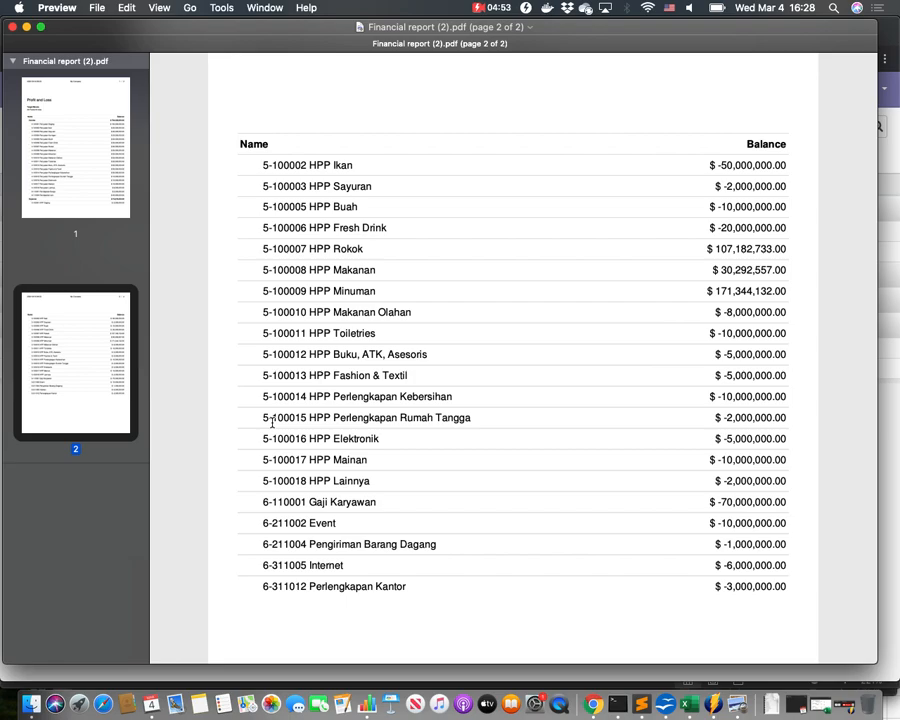
pyautogui.click(593, 695)
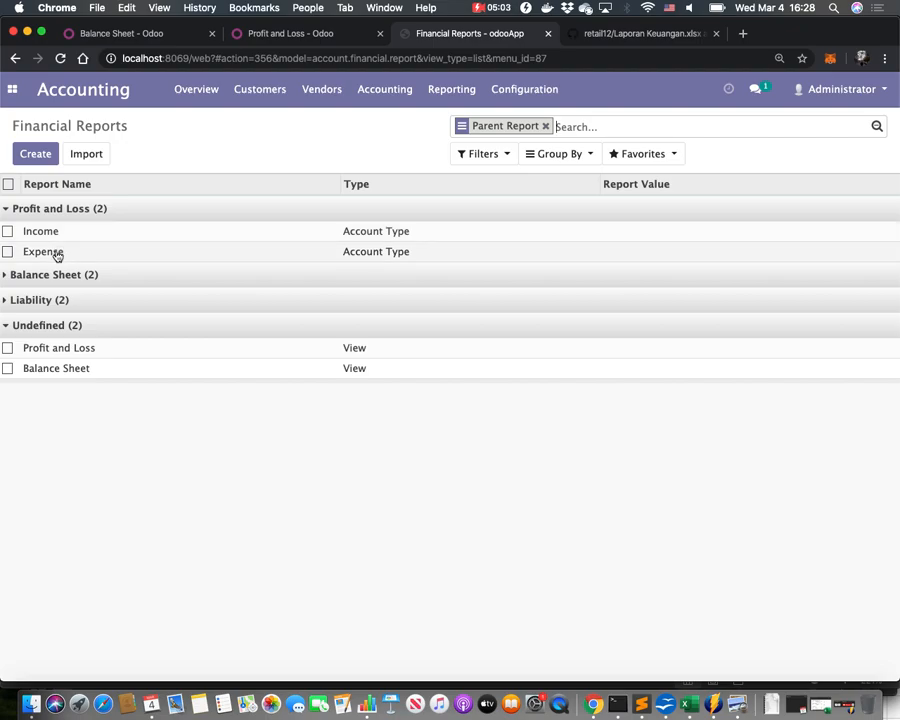
# - Switch to Laporan Keuangan in Excel, examine the Penjualan, Harga Pokok Penjualan (HPP) and Laba (Rugi) Kotor rows on the Laba Rugi sheet, and return to Odoo
pyautogui.click(678, 690)
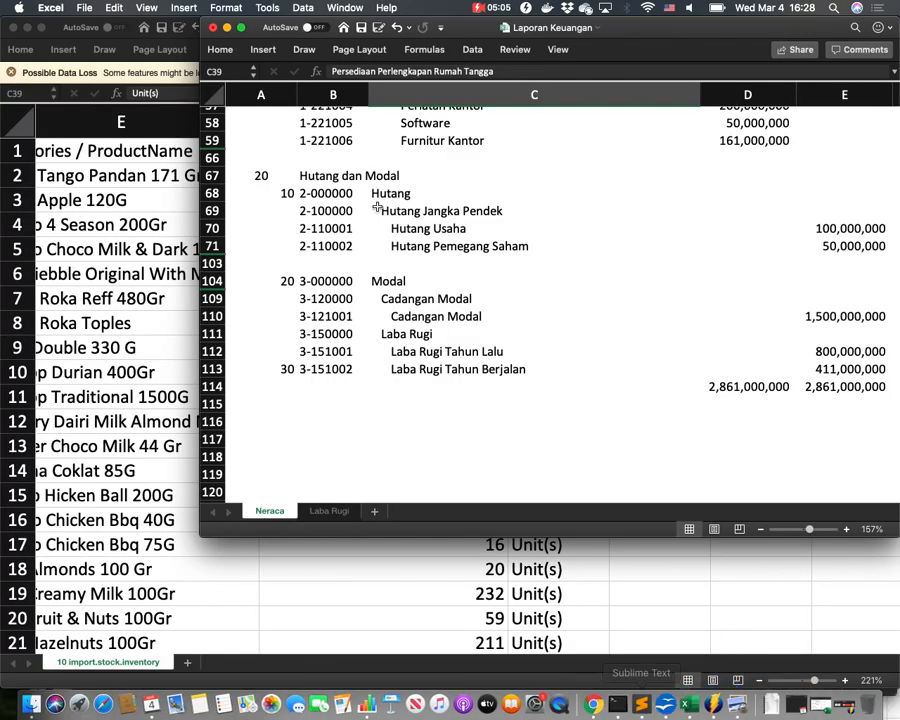
pyautogui.scroll(10, 377, 207)
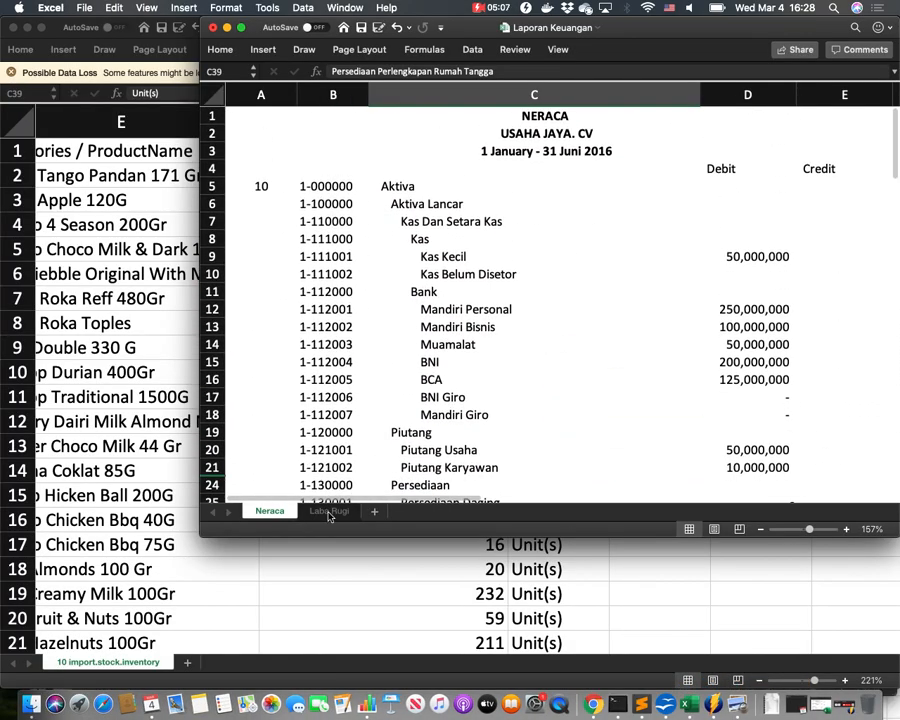
pyautogui.click(329, 511)
pyautogui.scroll(15, 400, 280)
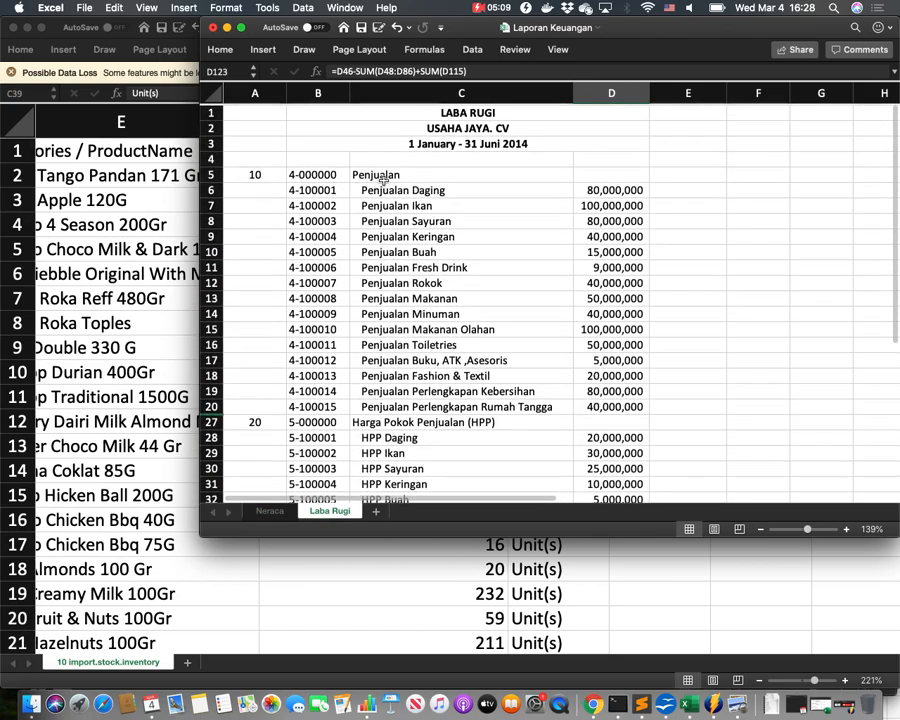
pyautogui.click(384, 174)
pyautogui.click(381, 421)
pyautogui.scroll(-5, 381, 421)
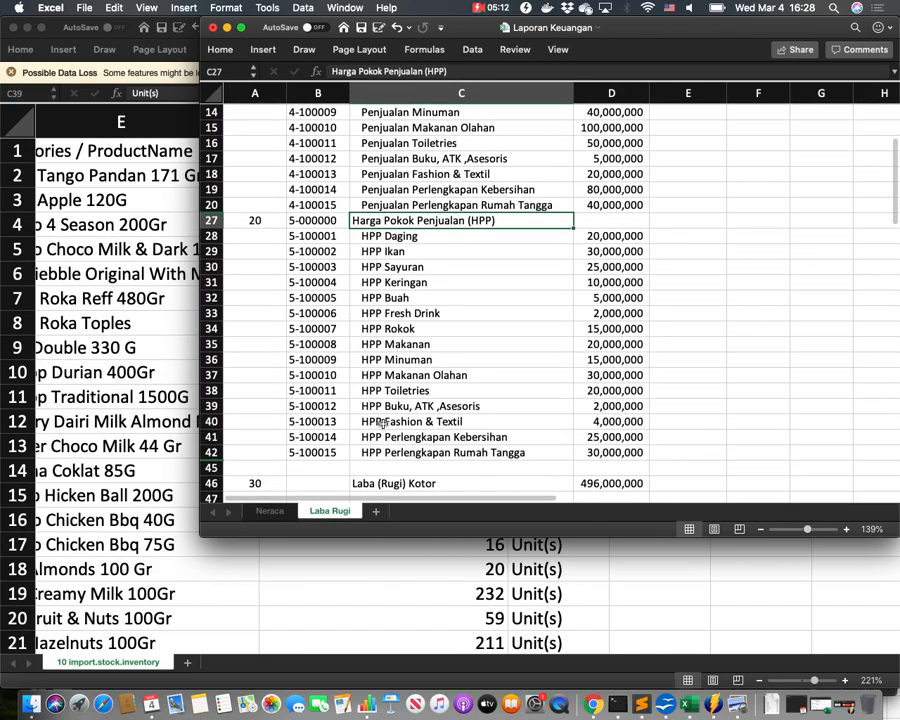
pyautogui.click(381, 483)
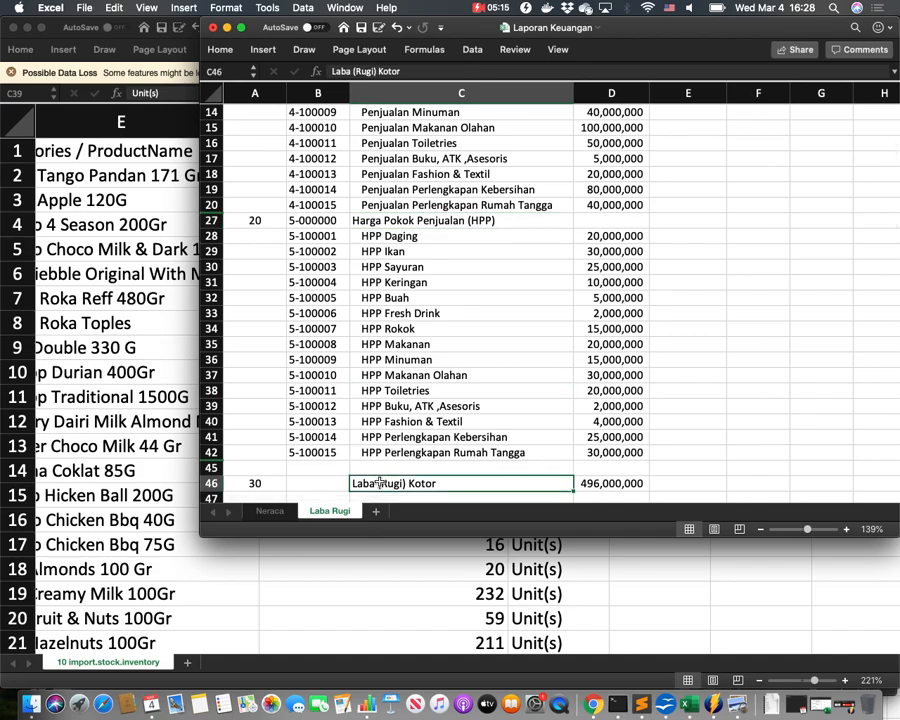
pyautogui.click(580, 700)
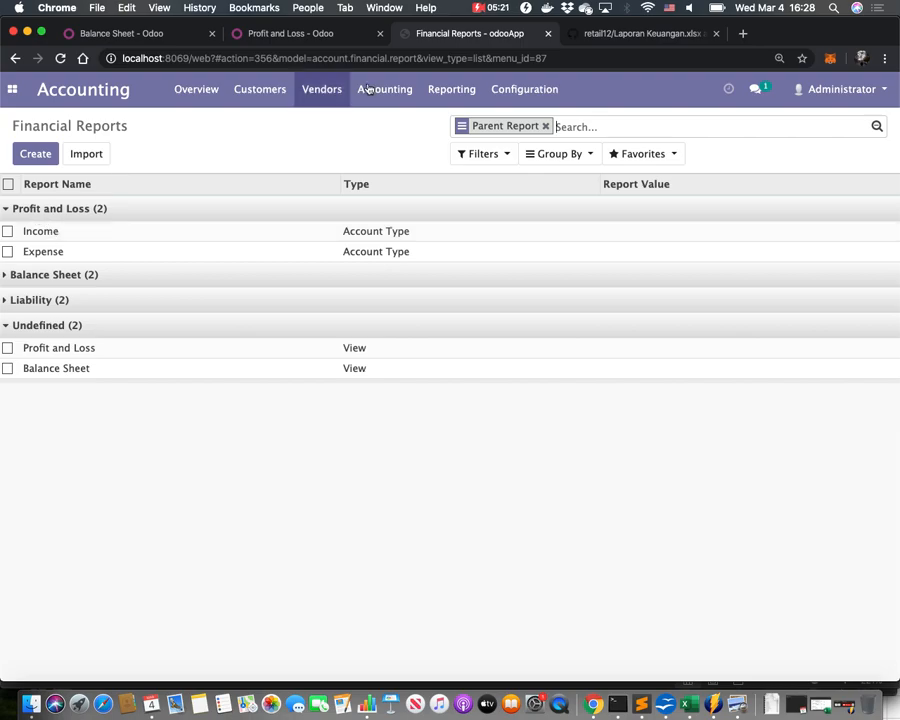
pyautogui.click(494, 7)
pyautogui.click(497, 38)
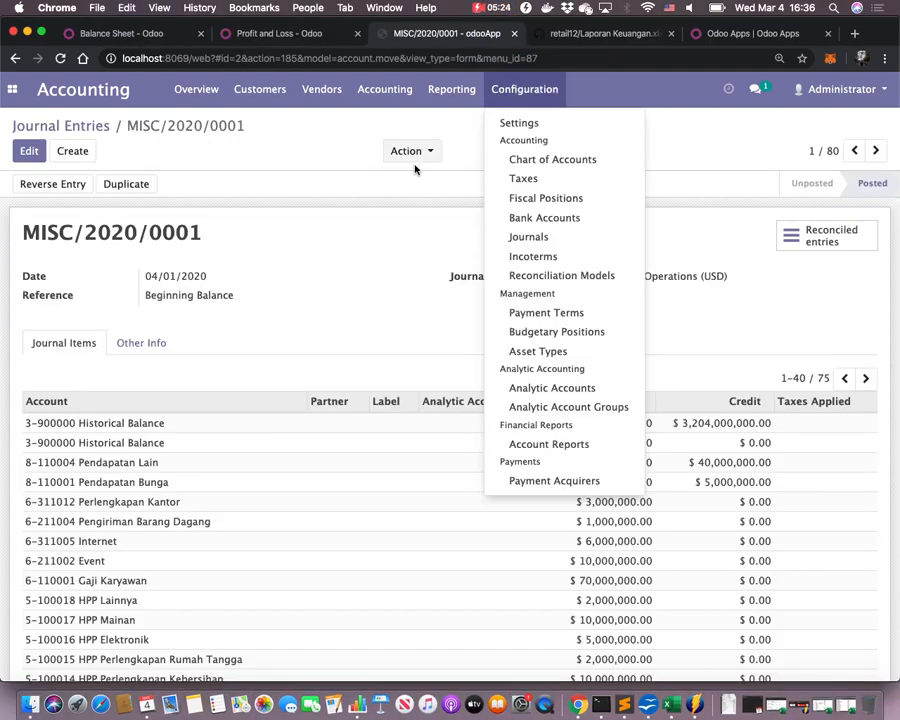
# - Open the Account Reports configuration, group the list by Parent Report, and expand the Profit and Loss and Undefined groups
pyautogui.click(540, 446)
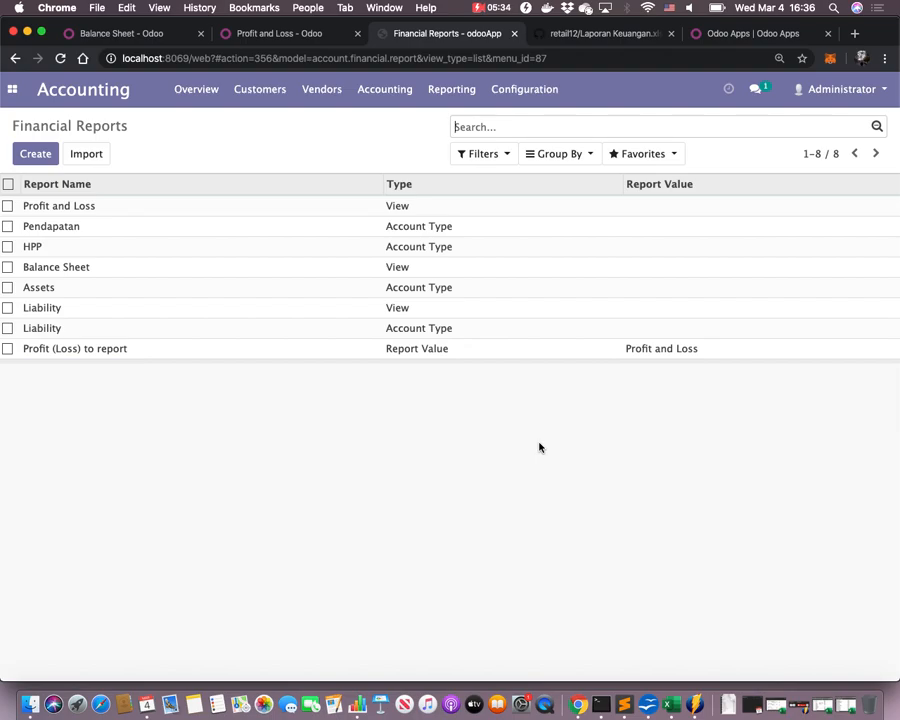
pyautogui.click(575, 155)
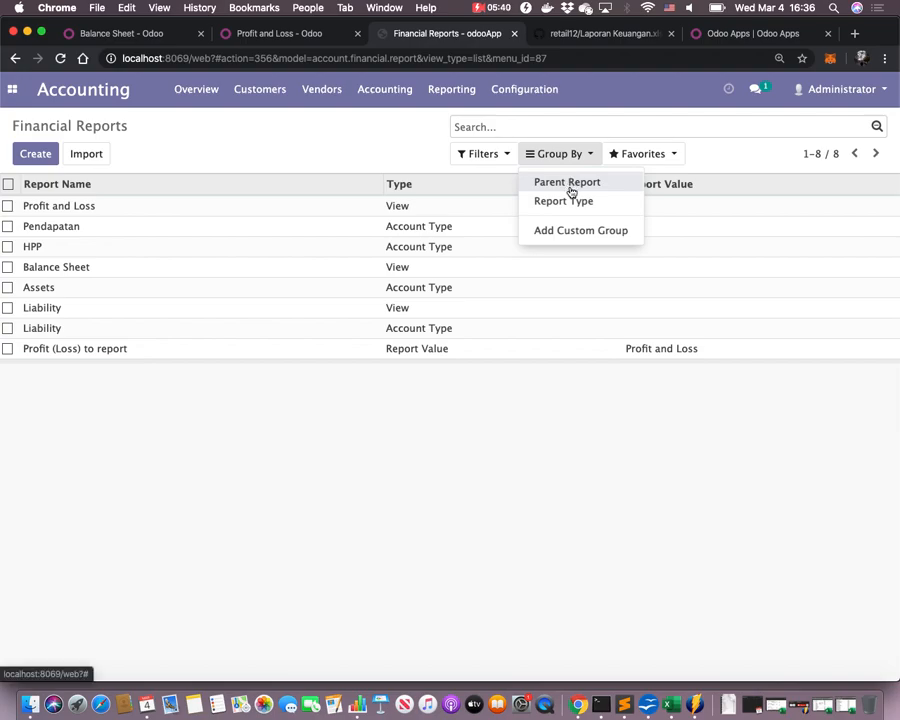
pyautogui.click(530, 89)
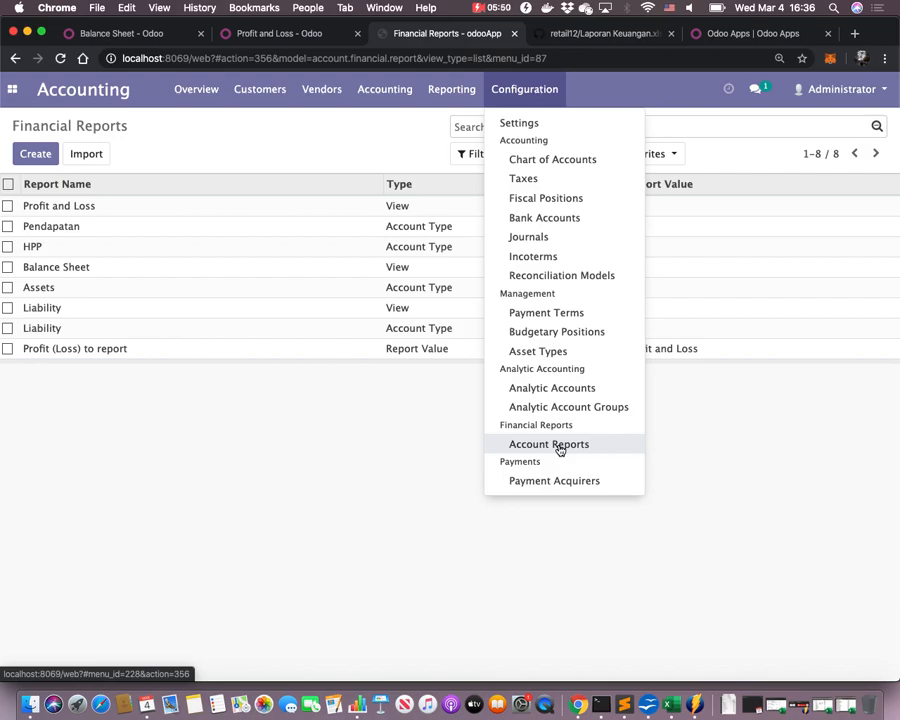
pyautogui.click(516, 446)
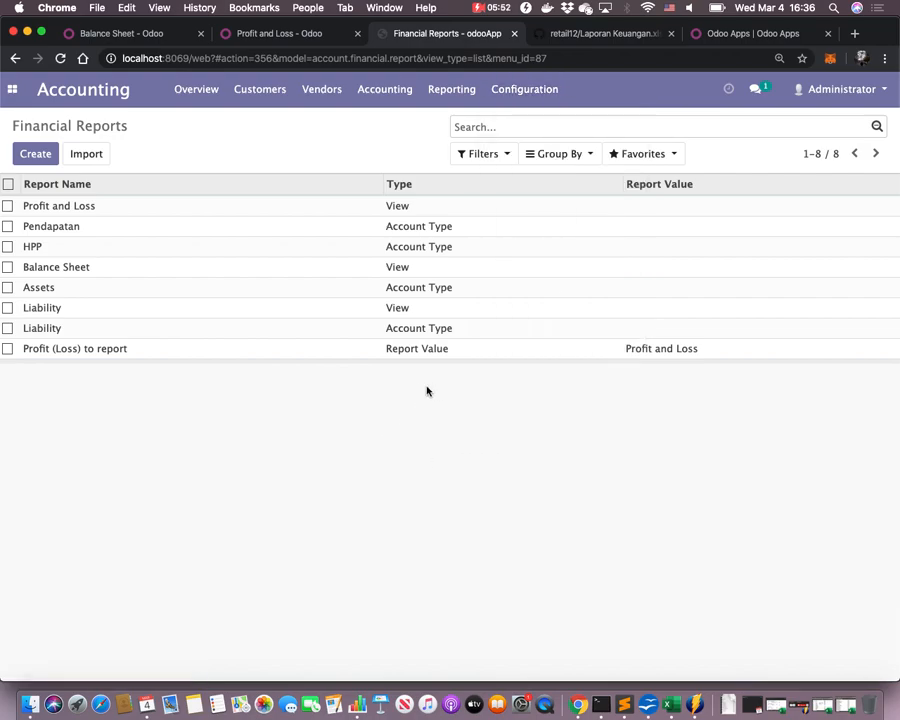
pyautogui.click(572, 155)
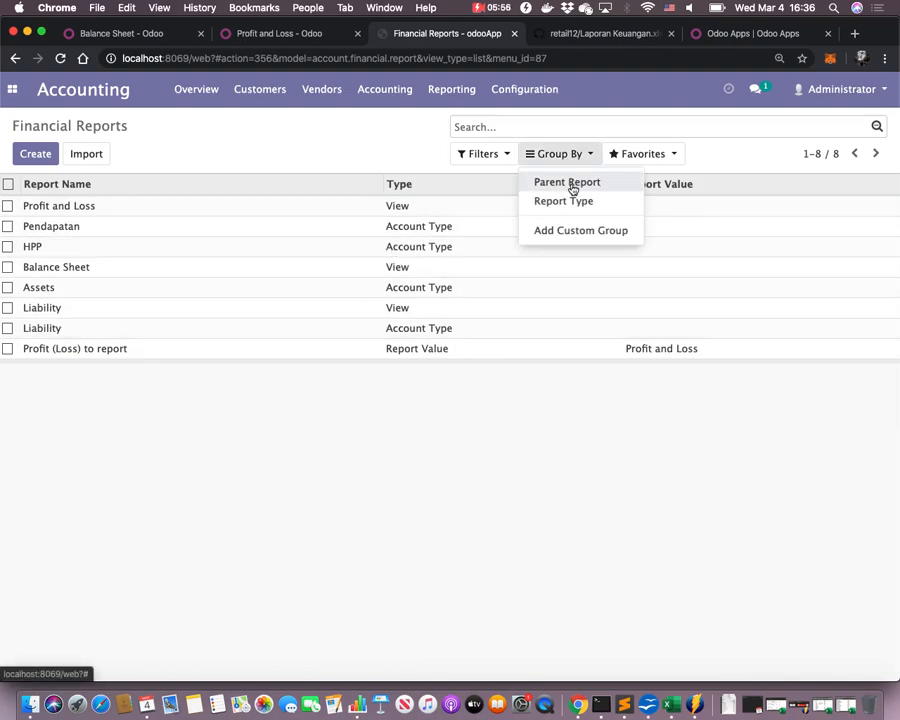
pyautogui.click(572, 188)
pyautogui.click(267, 400)
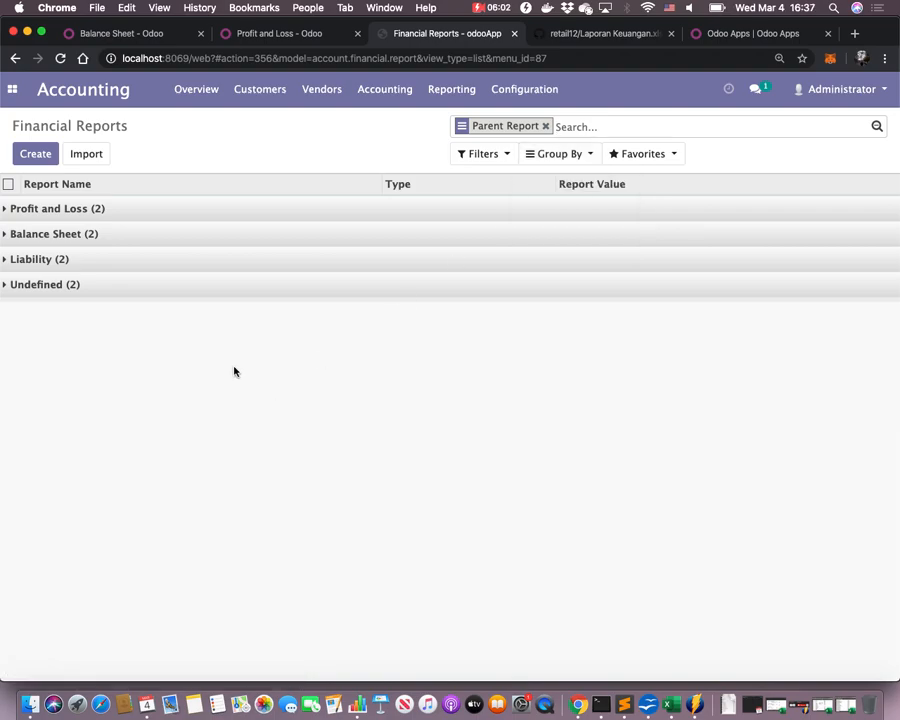
pyautogui.click(70, 218)
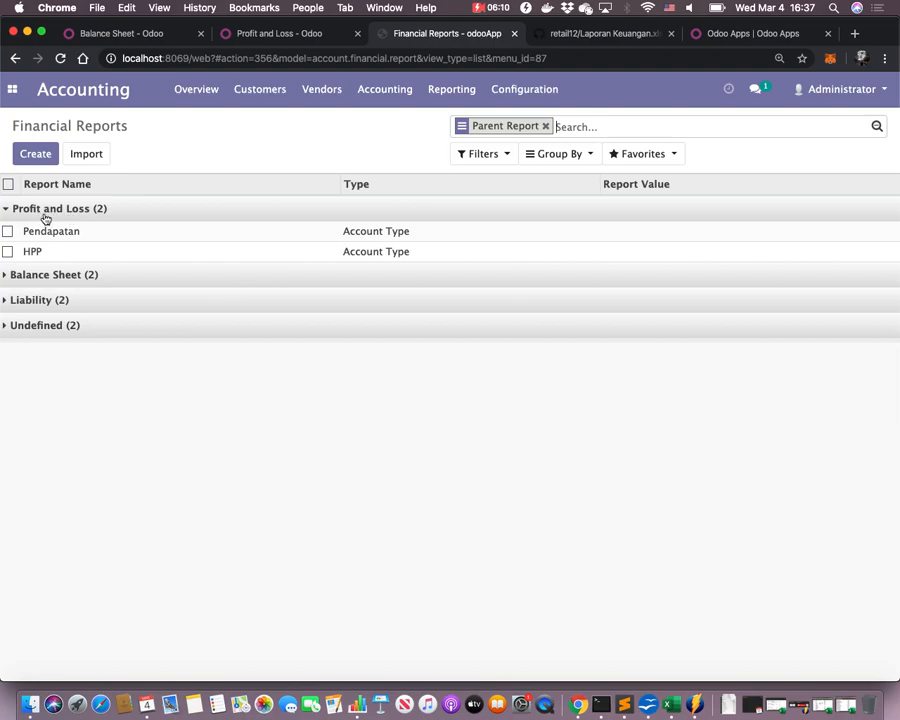
pyautogui.click(48, 329)
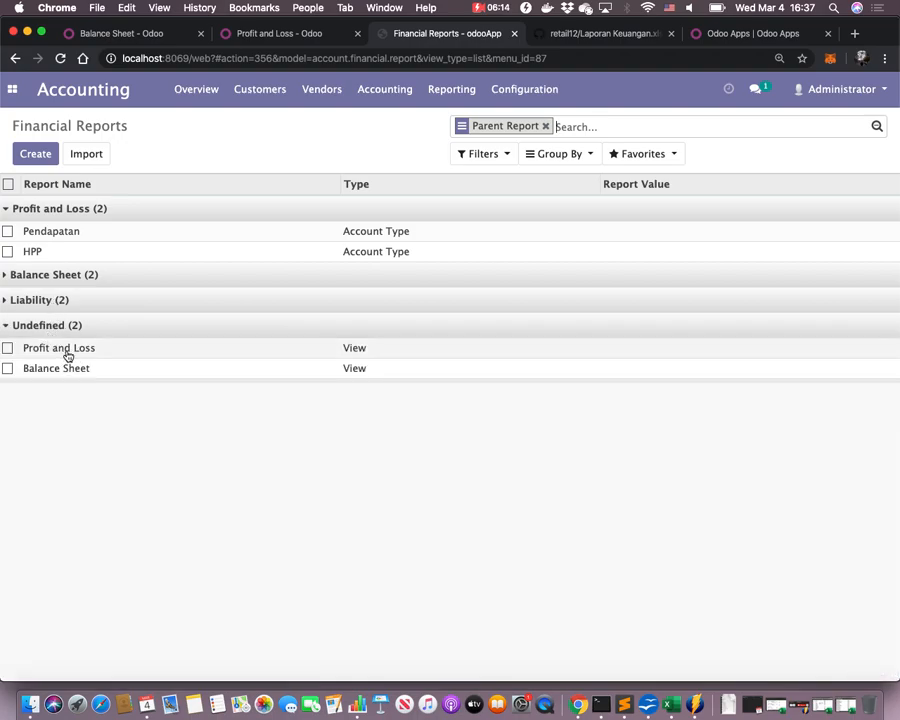
# - Review the editable fields of the Pendapatan report, save the record and return to the financial reports list
pyautogui.click(55, 234)
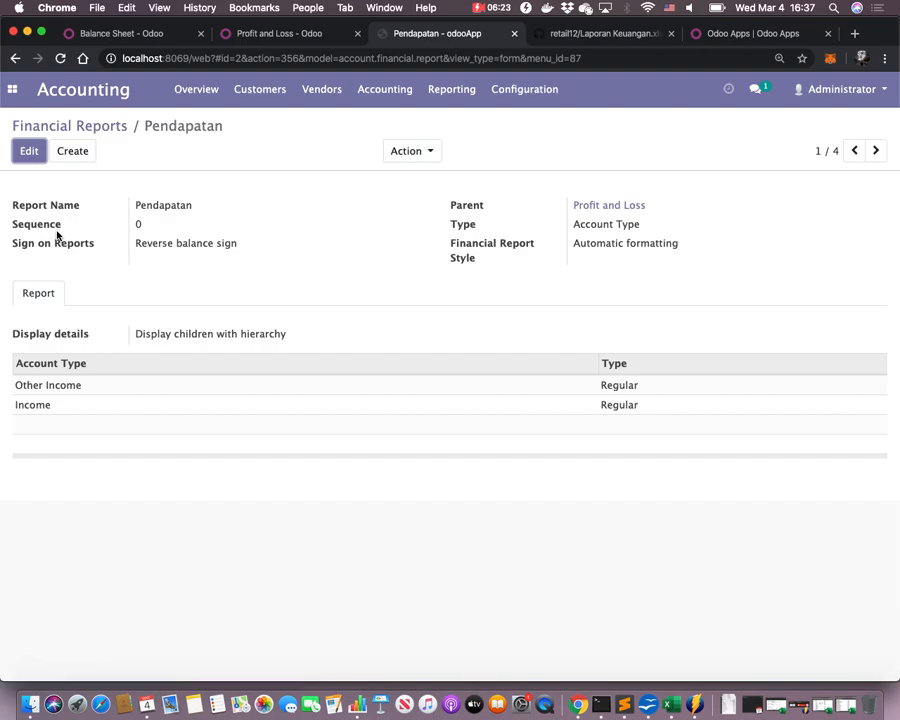
pyautogui.click(30, 153)
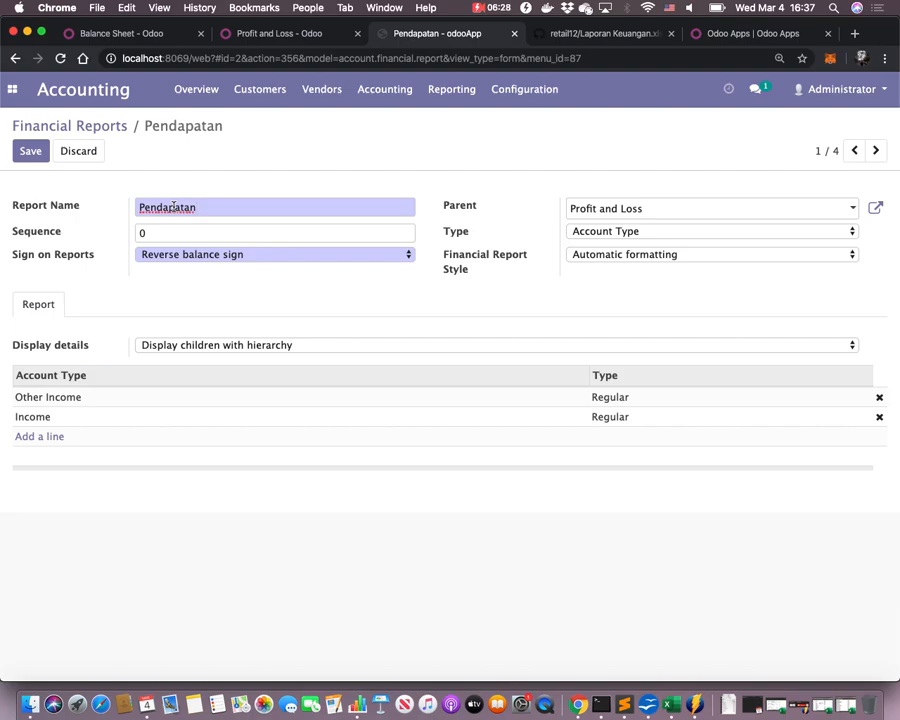
pyautogui.click(39, 156)
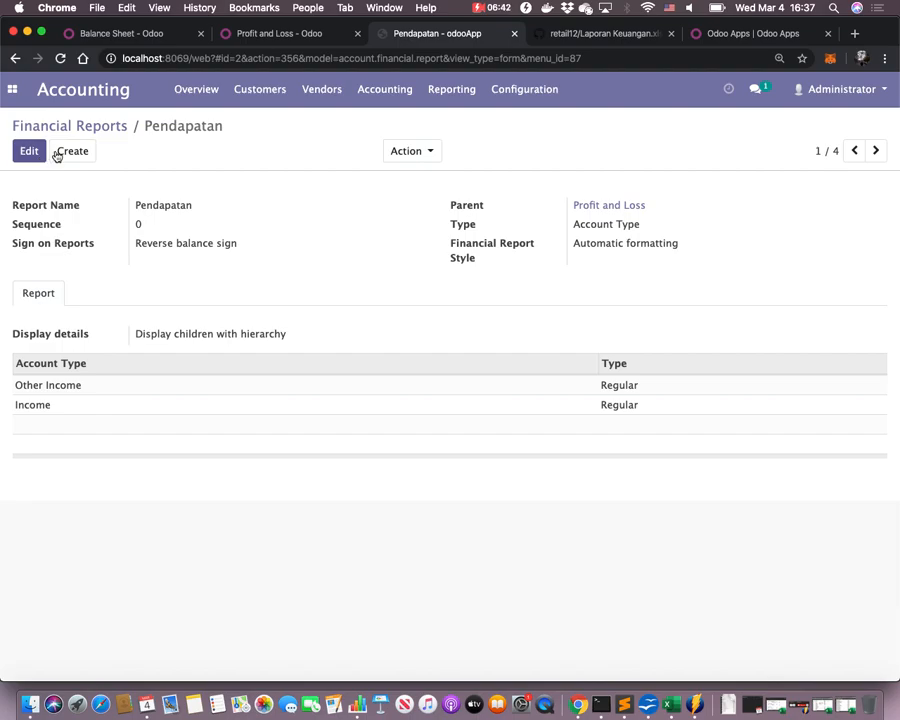
pyautogui.click(94, 127)
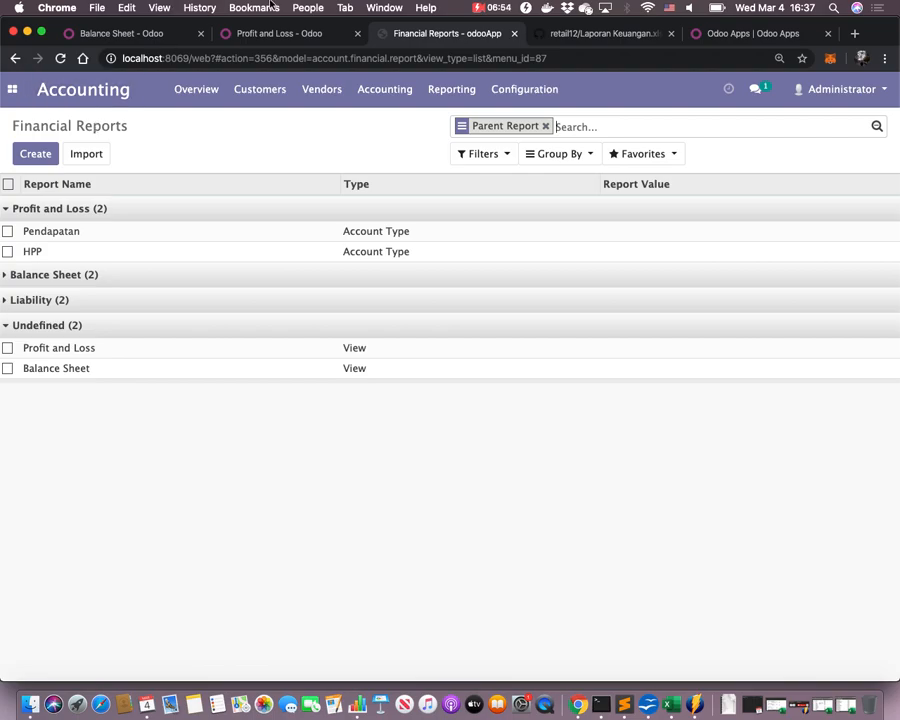
# - Review the HPP report's account types and editable fields, save the record and return to the financial reports list
pyautogui.click(46, 260)
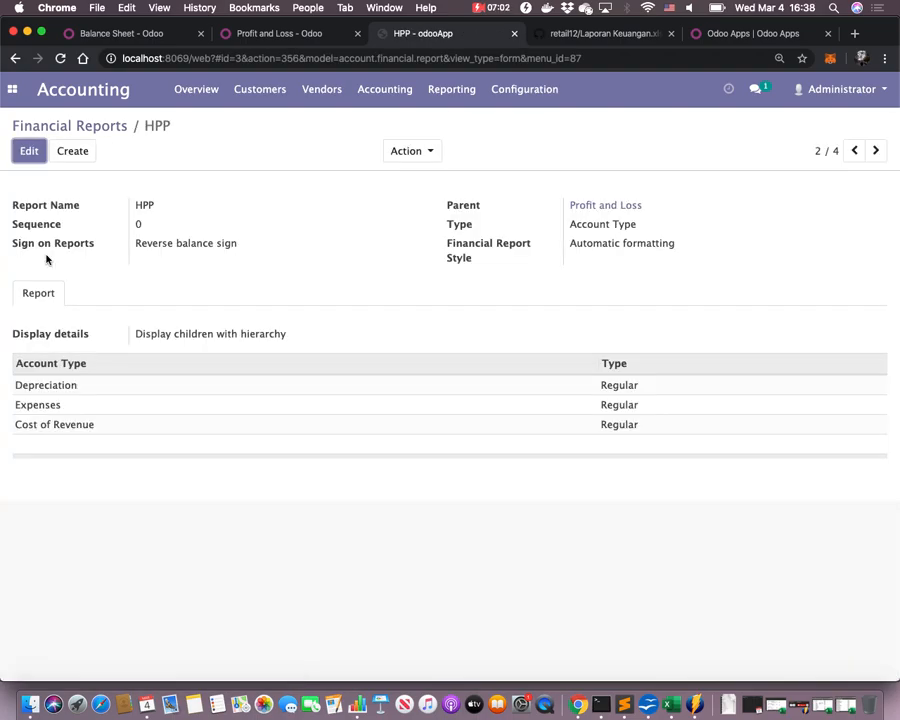
pyautogui.click(29, 151)
pyautogui.click(151, 205)
pyautogui.doubleClick(152, 205)
pyautogui.click(199, 166)
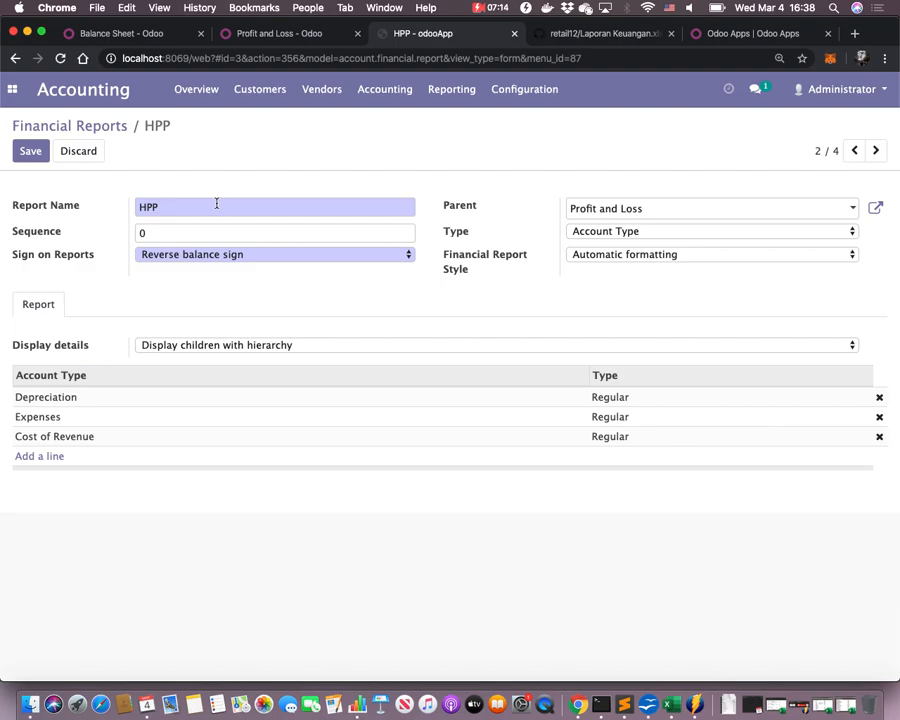
pyautogui.click(31, 152)
pyautogui.click(73, 127)
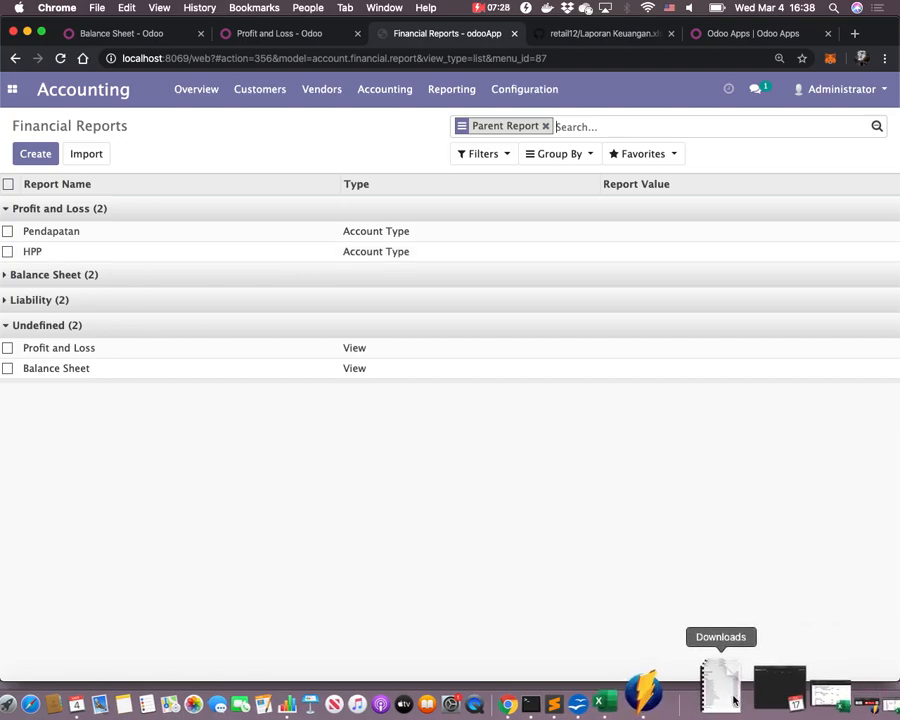
# - Print the Profit and Loss report for all posted entries and open the resulting PDF in Preview
pyautogui.click(452, 90)
pyautogui.click(472, 312)
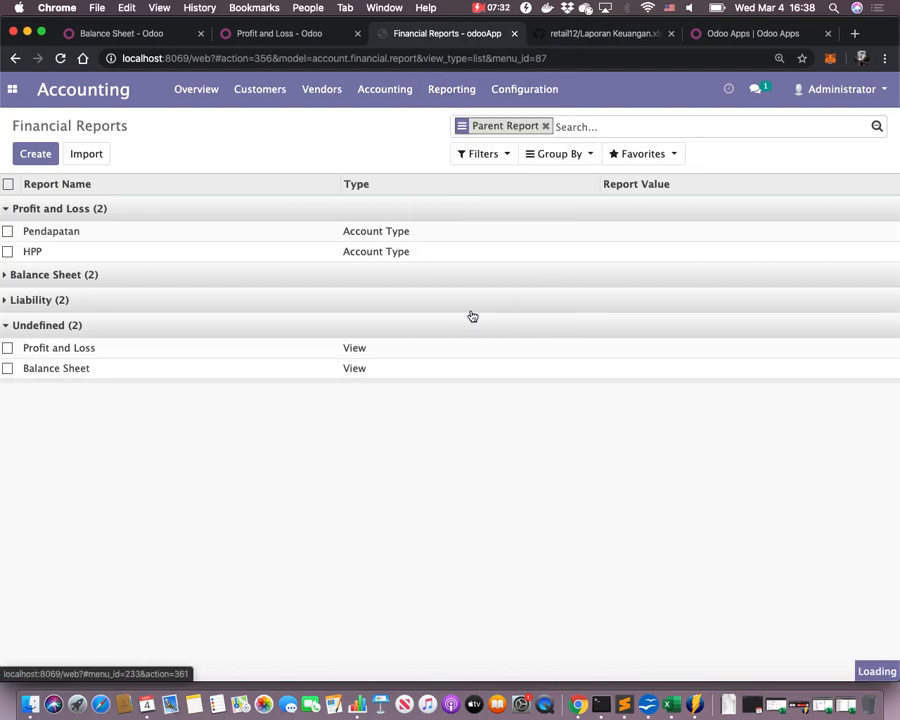
pyautogui.click(108, 350)
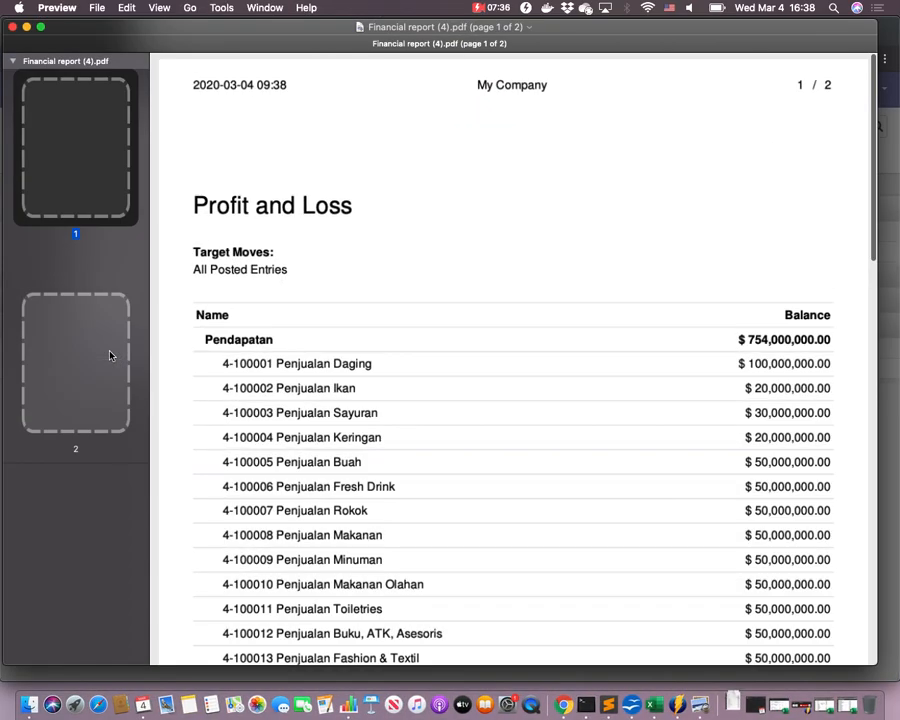
# - Check the Pendapatan and HPP headings and their account lines in the printed Profit and Loss report
pyautogui.scroll(-3, 276, 322)
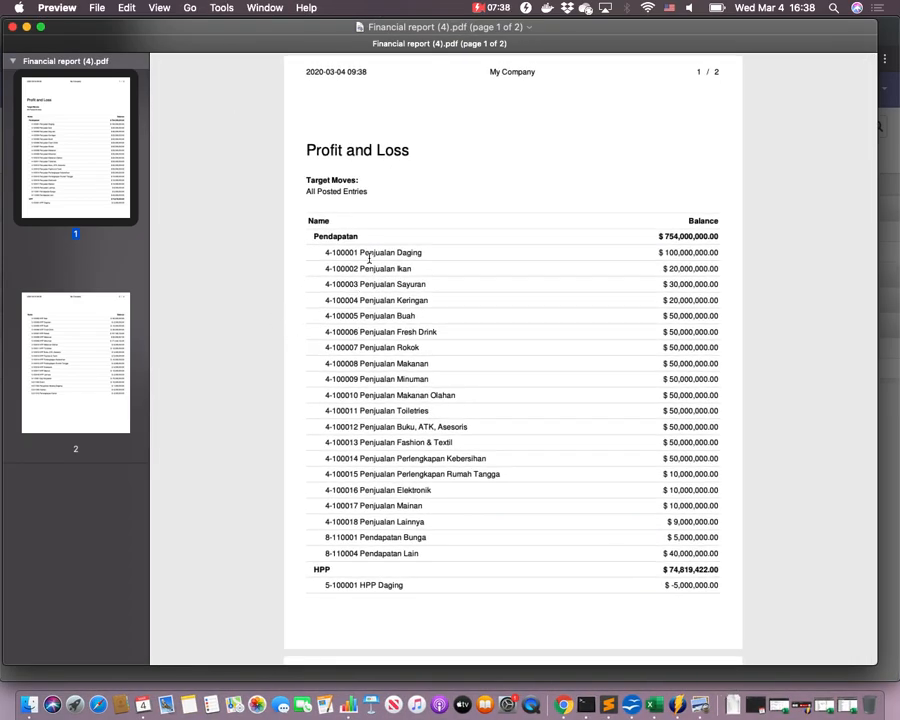
pyautogui.scroll(3, 375, 269)
pyautogui.hscroll(3, 375, 269)
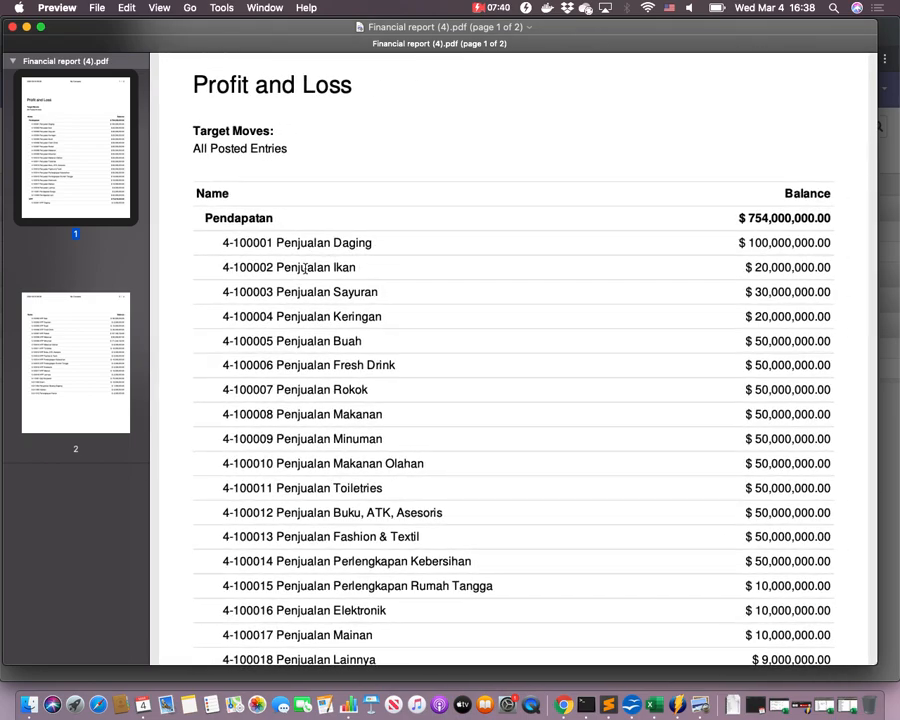
pyautogui.scroll(-5, 310, 400)
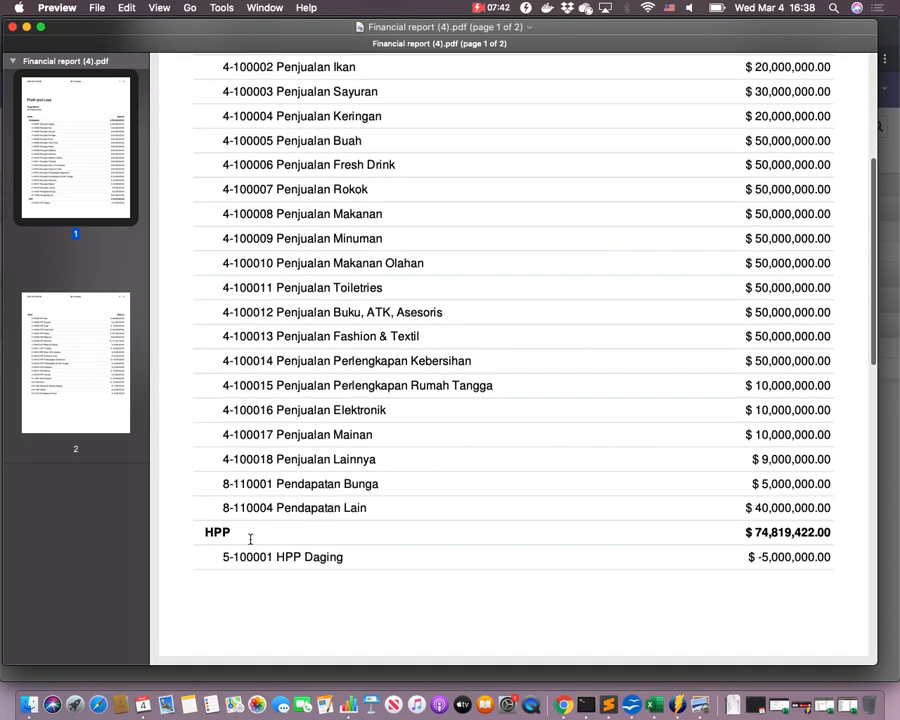
# - Examine the 8-series accounts listed under Pendapatan and the 6-series accounts listed under HPP in the printed Profit and Loss report
pyautogui.moveTo(222, 484); pyautogui.dragTo(255, 502)
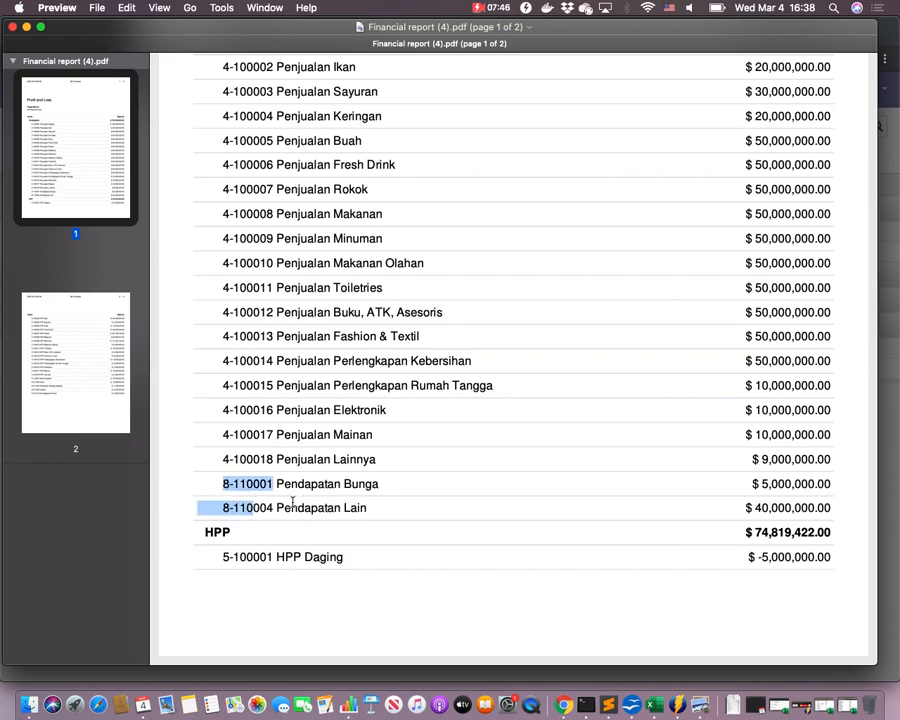
pyautogui.click(280, 506)
pyautogui.moveTo(221, 484); pyautogui.dragTo(272, 497)
pyautogui.scroll(-10, 263, 551)
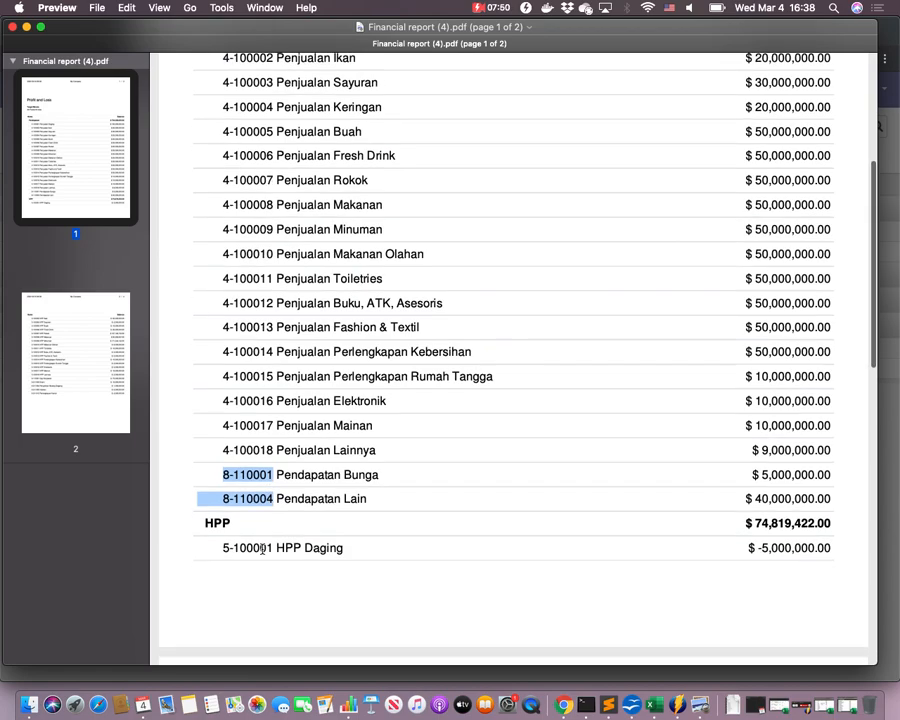
pyautogui.scroll(-8, 254, 573)
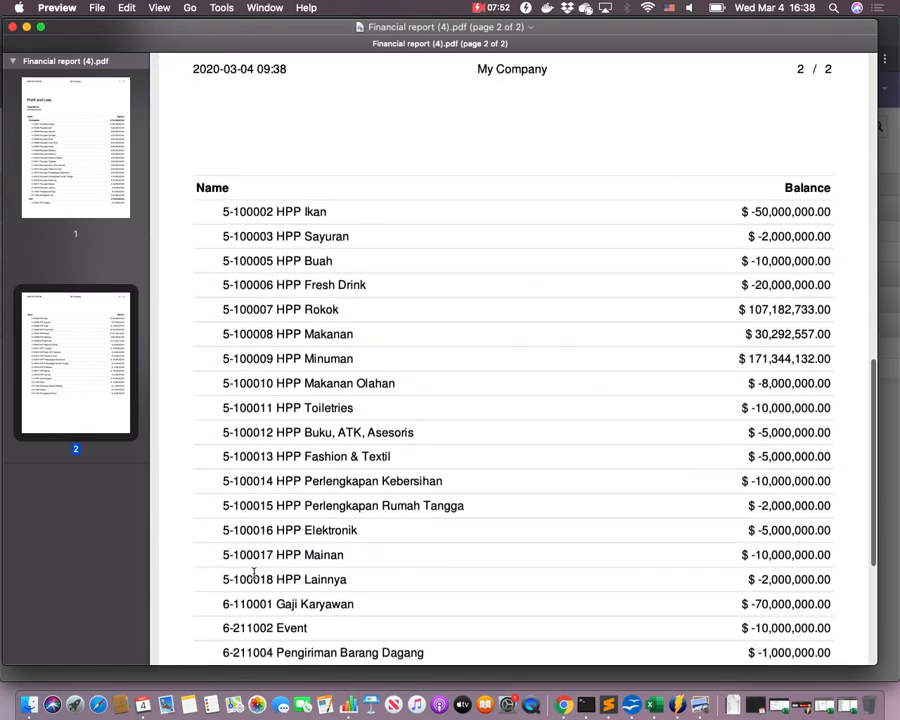
pyautogui.moveTo(218, 441); pyautogui.dragTo(252, 545)
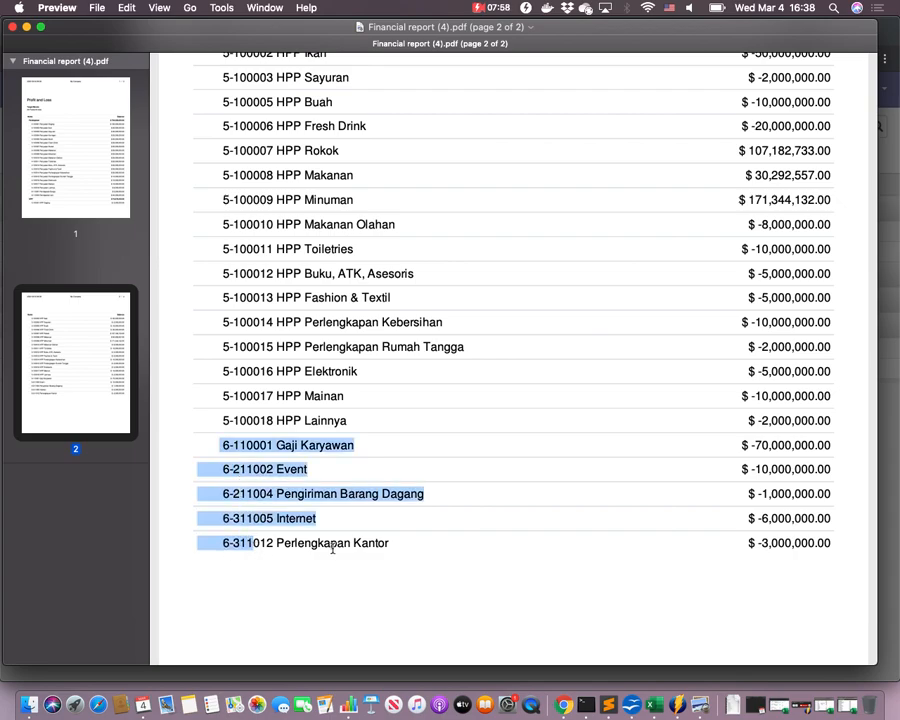
pyautogui.scroll(15, 313, 437)
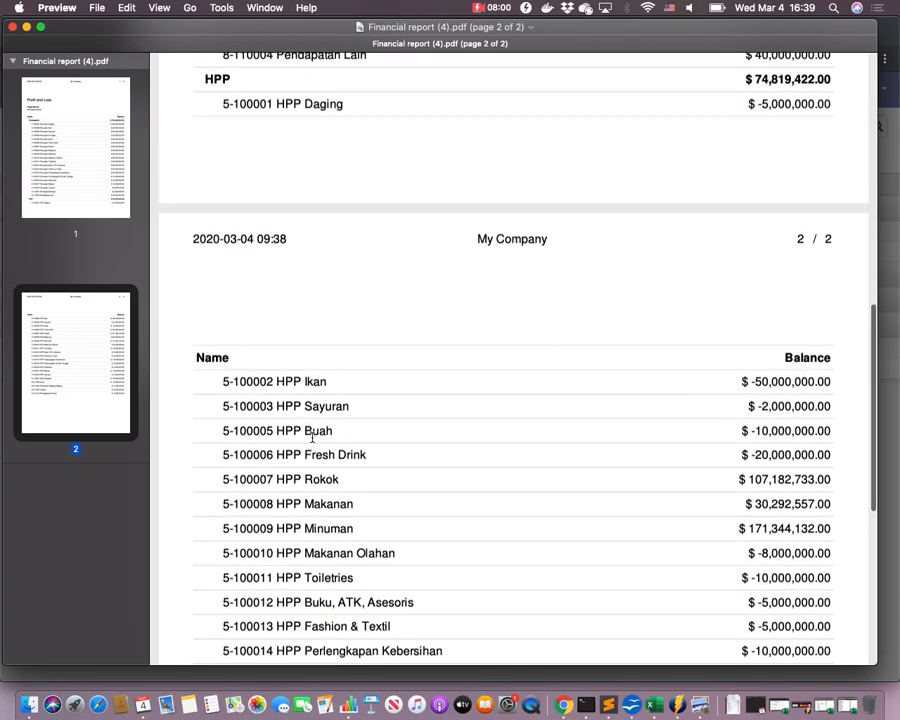
pyautogui.scroll(1, 313, 437)
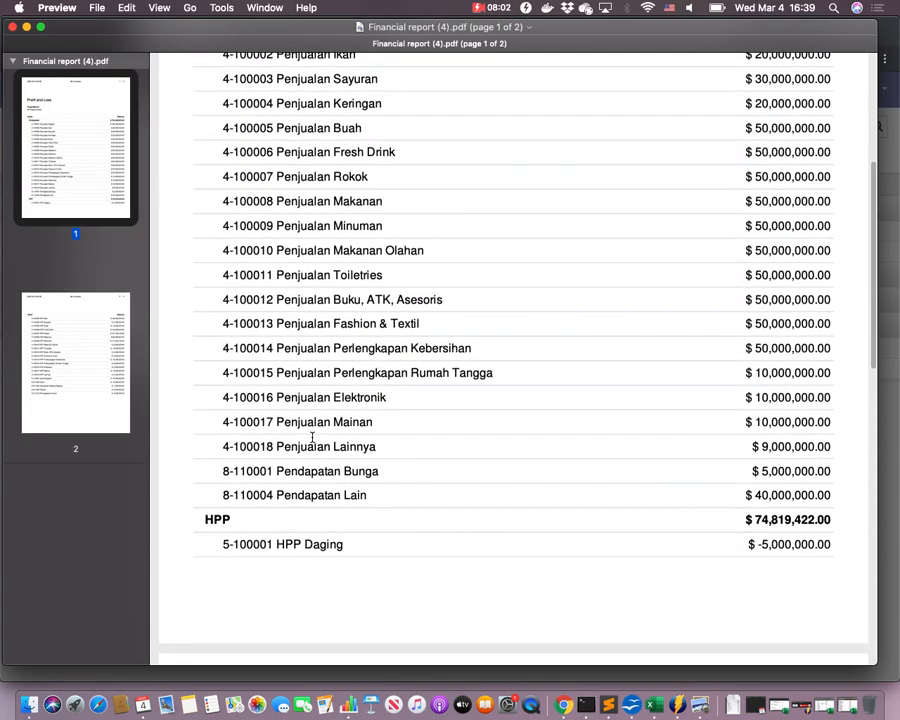
pyautogui.scroll(5, 313, 437)
pyautogui.scroll(-4, 312, 437)
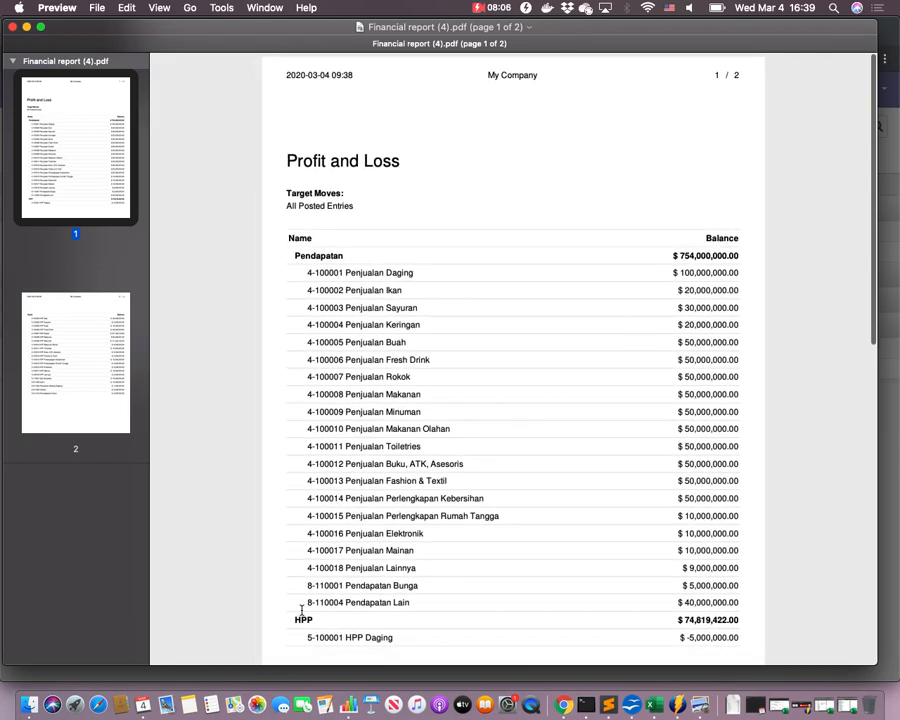
pyautogui.scroll(-7, 302, 610)
pyautogui.scroll(-6, 301, 597)
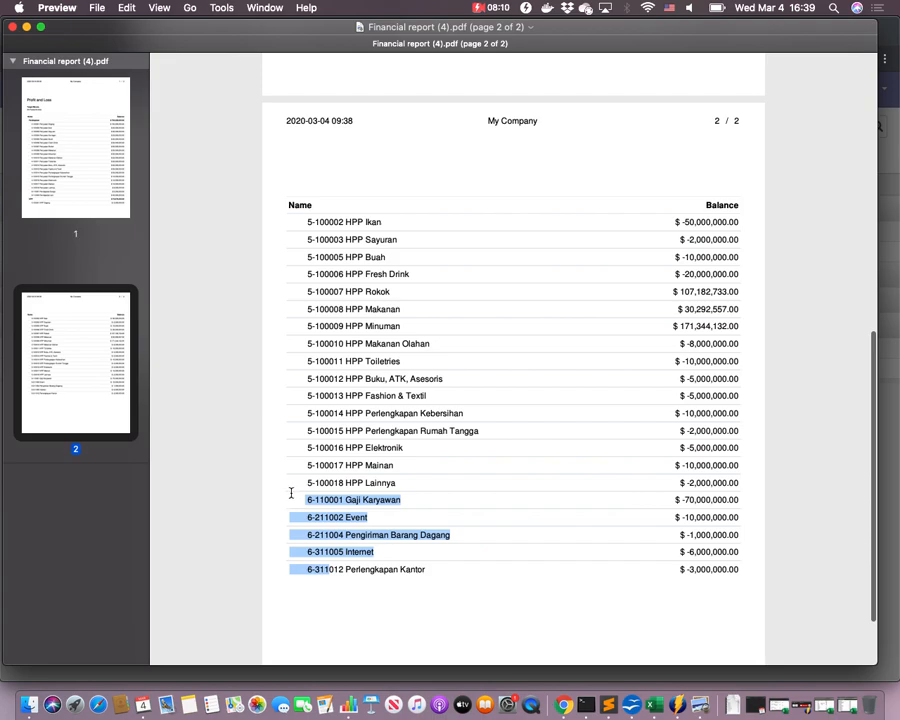
# - Switch to Chrome, cancel the Profit and Loss print dialog and check the sequence values of the Pendapatan and HPP reports
pyautogui.click(545, 687)
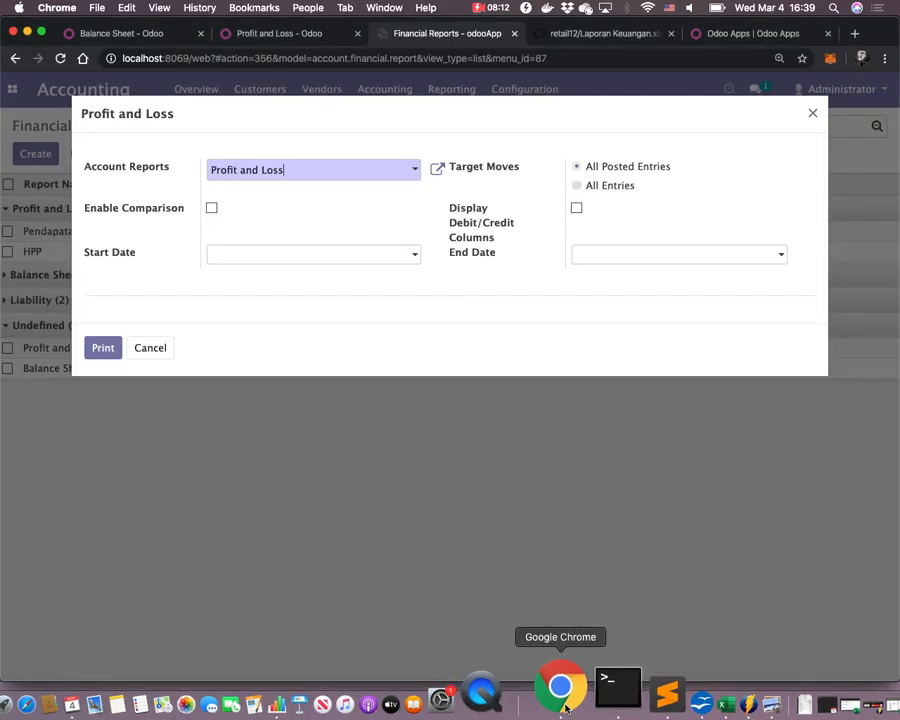
pyautogui.click(152, 346)
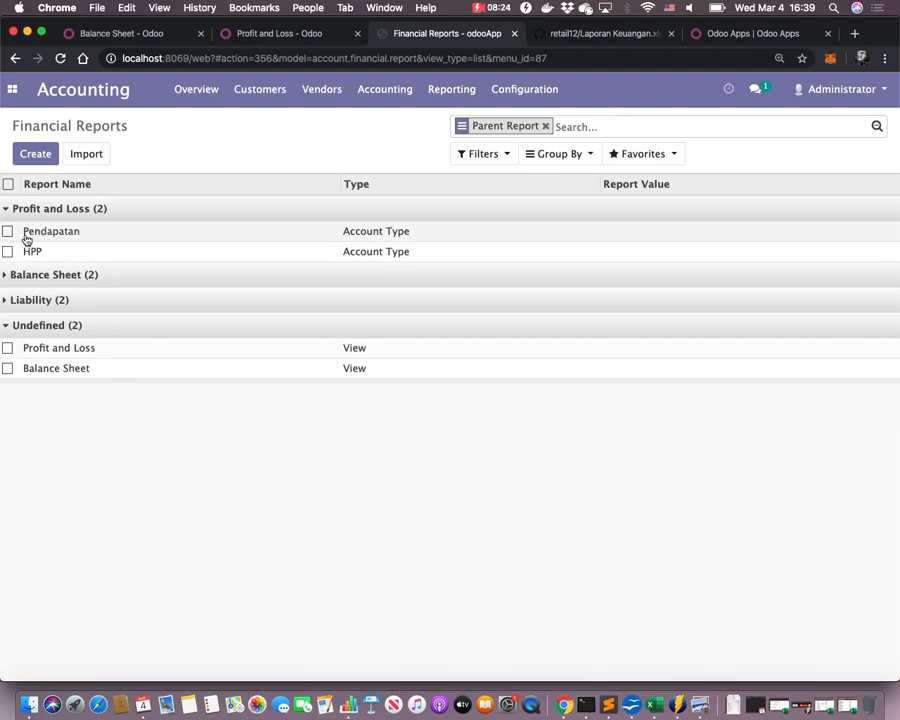
pyautogui.click(35, 233)
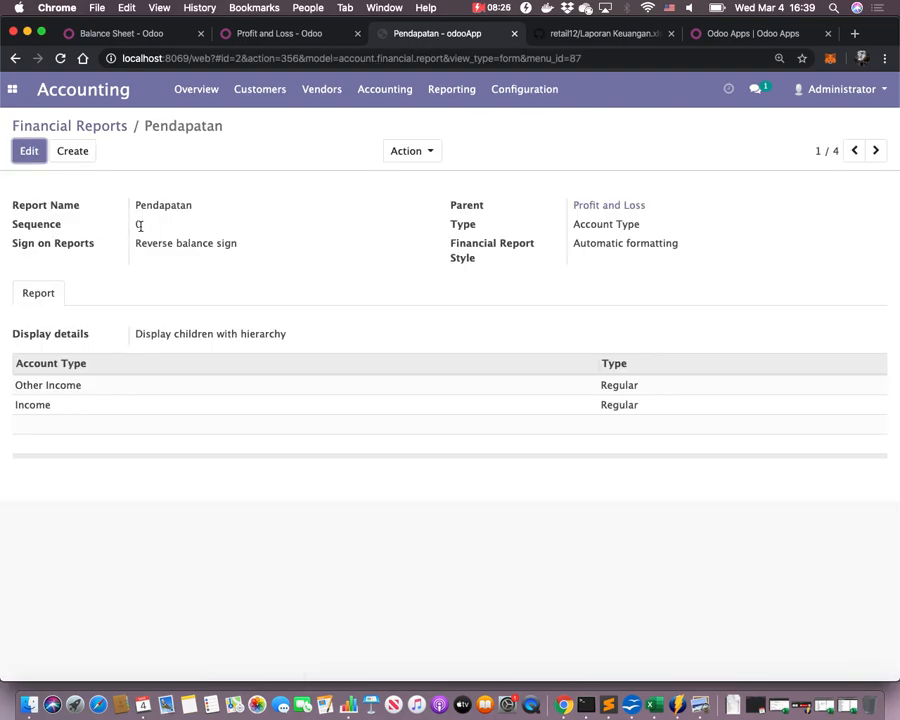
pyautogui.click(70, 125)
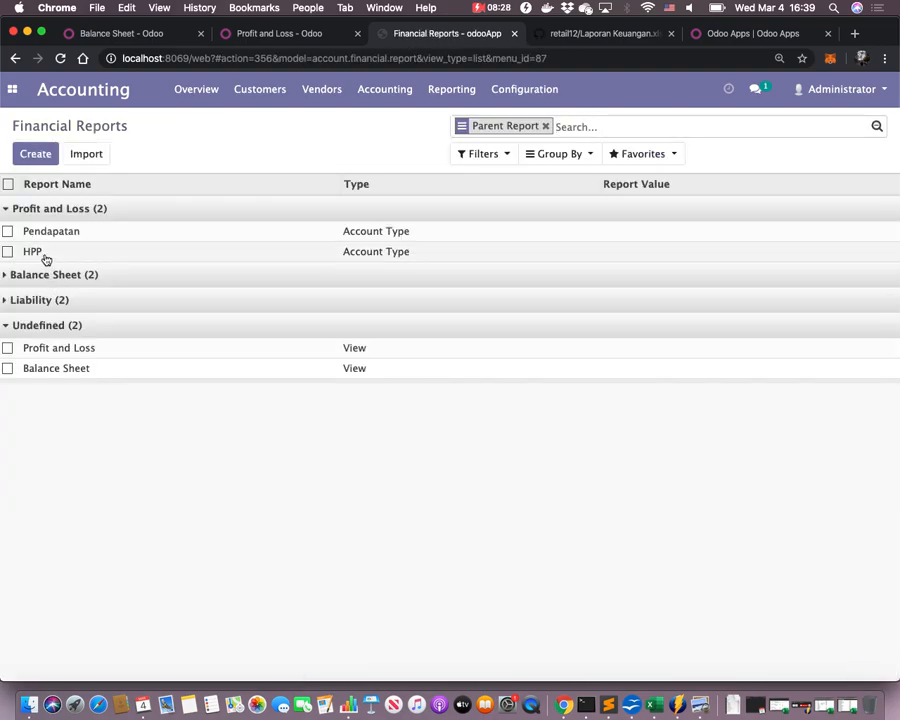
pyautogui.click(44, 255)
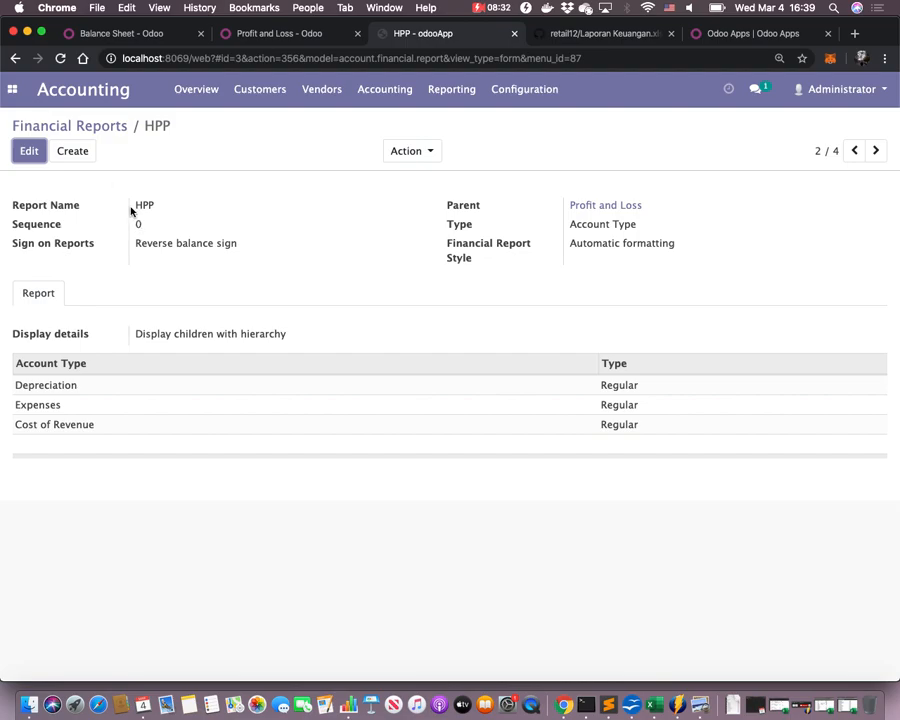
pyautogui.click(88, 126)
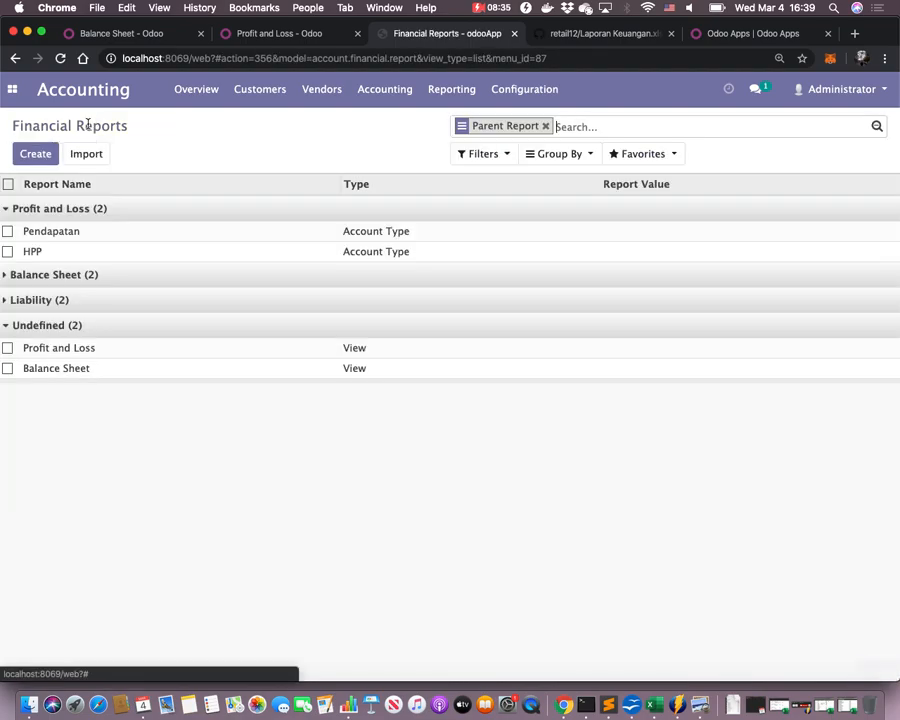
# - Set the Pendapatan report's sequence to 10, save it and return to the financial reports list
pyautogui.click(55, 232)
pyautogui.click(30, 152)
pyautogui.click(165, 235)
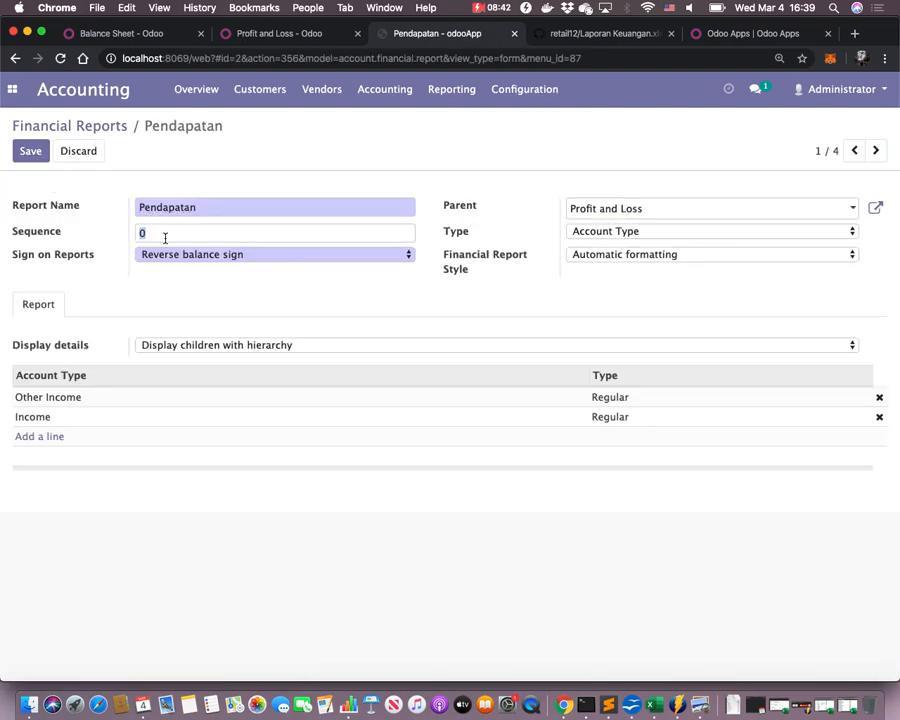
pyautogui.write('10')
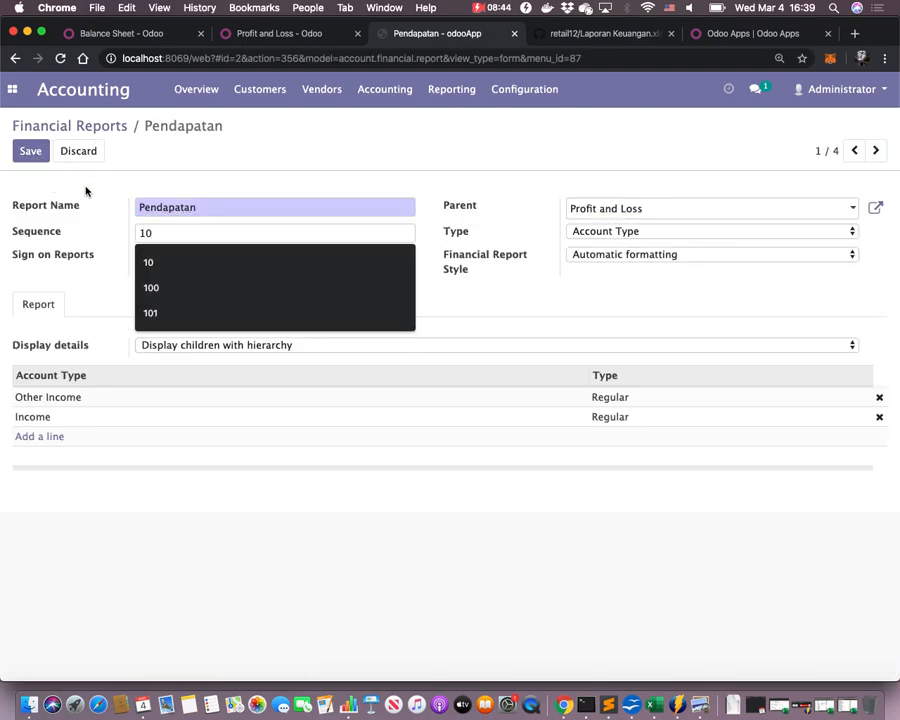
pyautogui.click(31, 151)
pyautogui.click(75, 130)
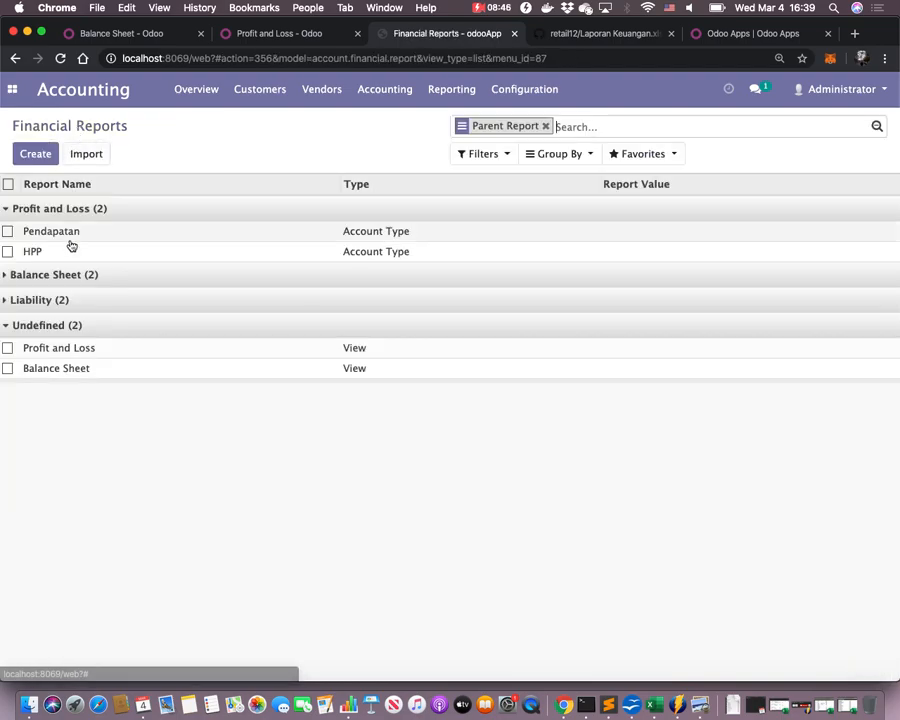
# - Set the HPP report's sequence to 20, save it and return to the financial reports list
pyautogui.click(50, 252)
pyautogui.click(32, 153)
pyautogui.click(170, 234)
pyautogui.write('20')
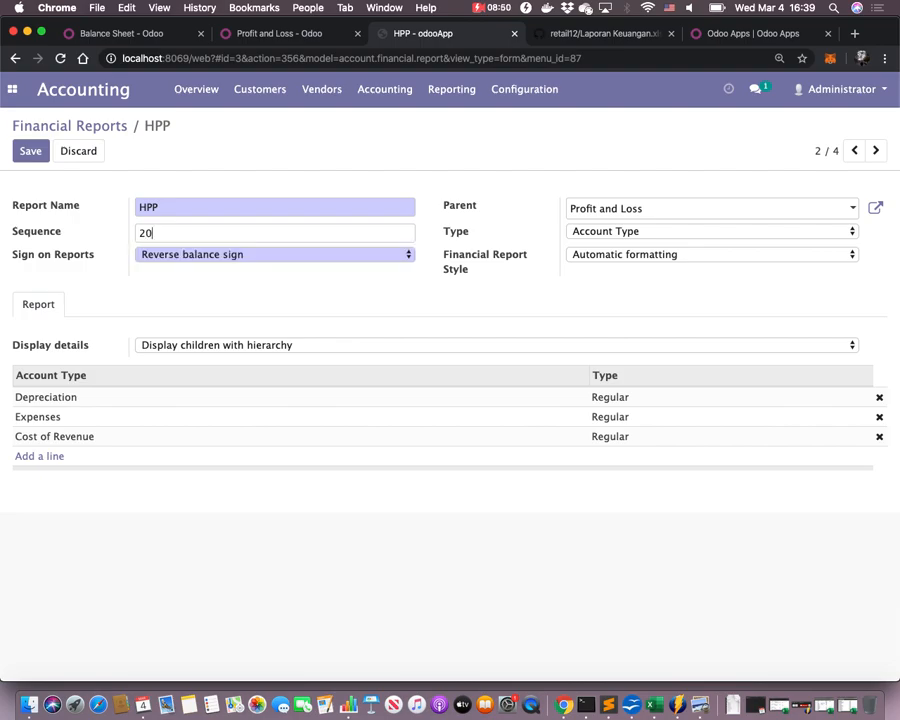
pyautogui.click(27, 155)
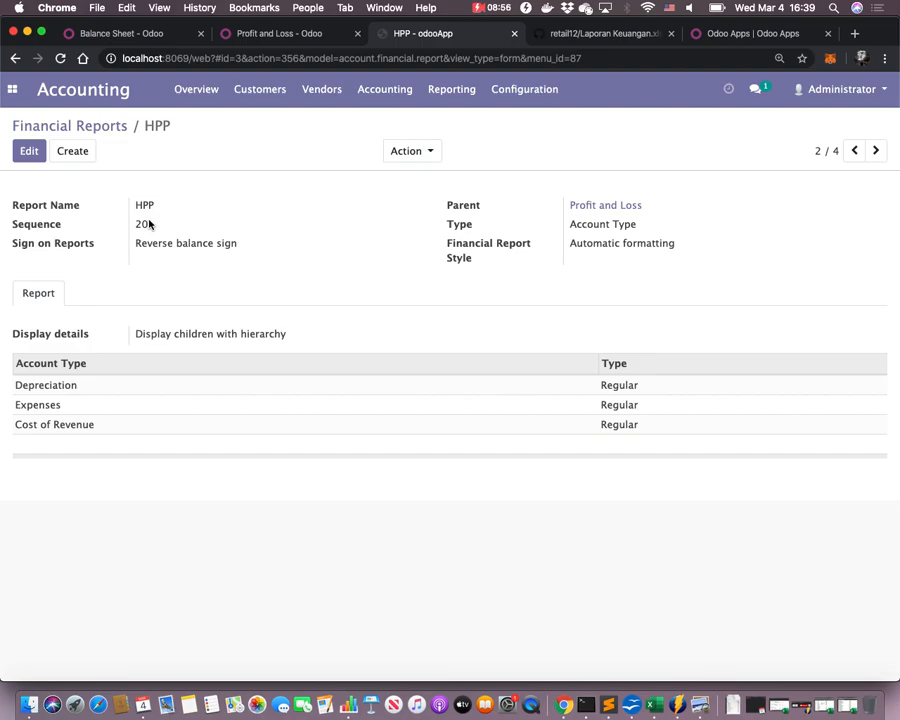
pyautogui.click(116, 127)
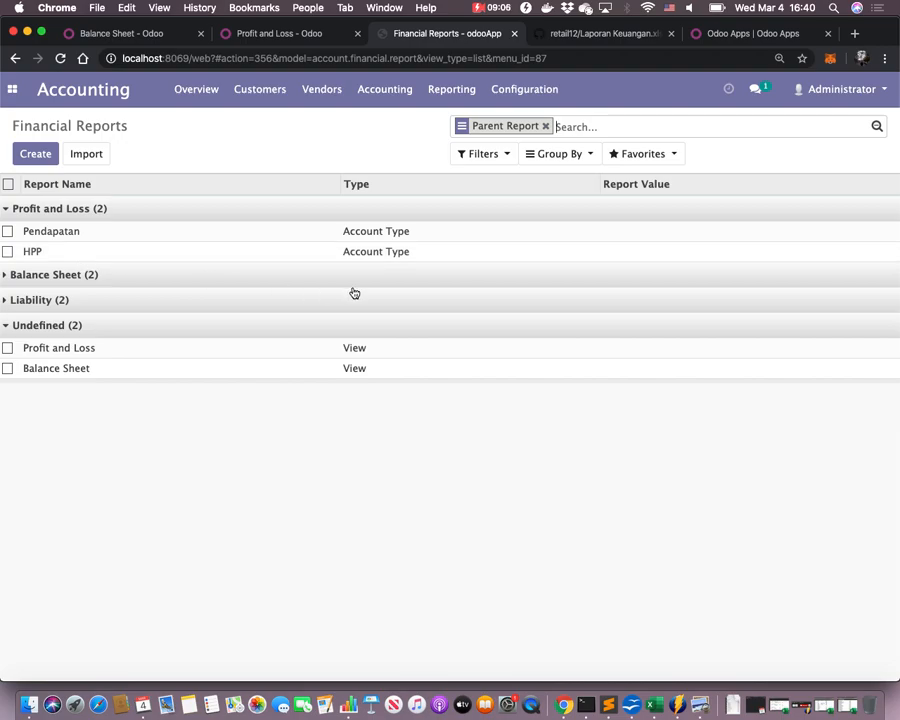
# - Switch to Preview and recheck which accounts the printed report groups under Pendapatan on the first page
pyautogui.click(692, 688)
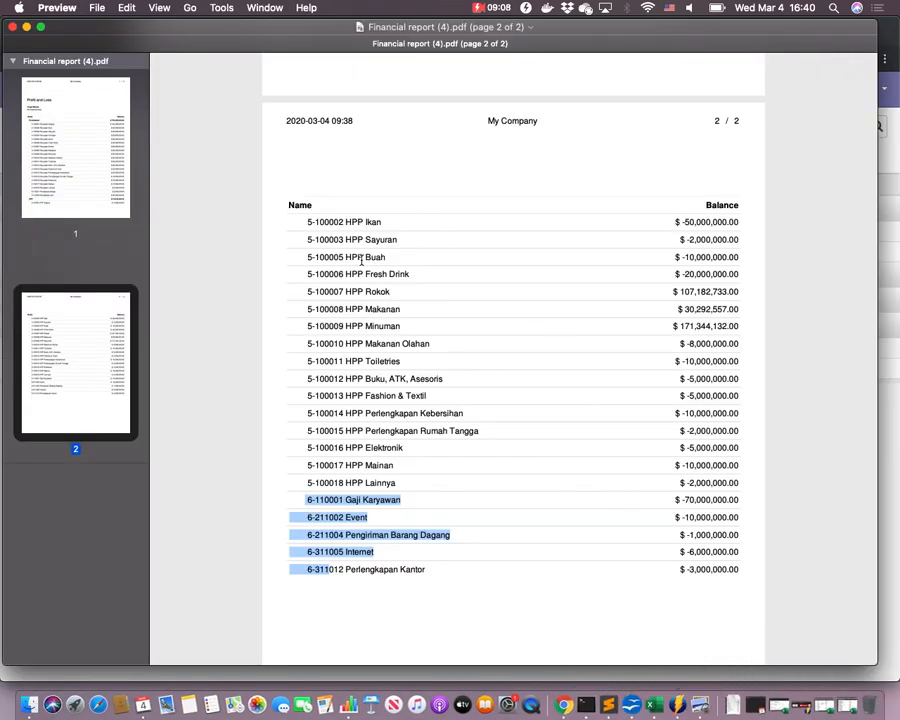
pyautogui.scroll(10, 357, 237)
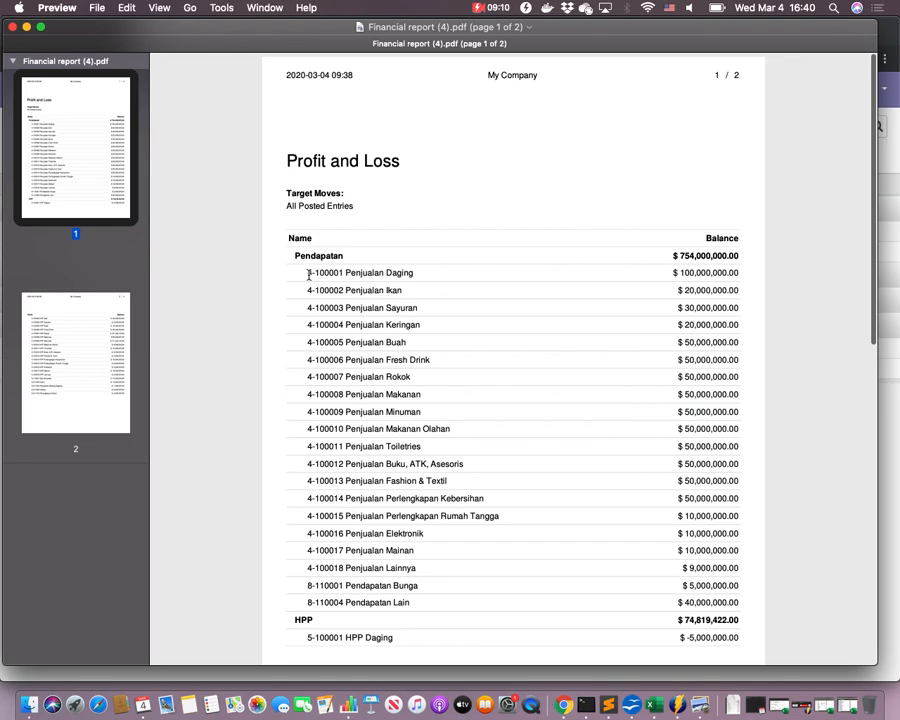
pyautogui.scroll(3, 308, 271)
pyautogui.scroll(-1, 295, 472)
pyautogui.scroll(-4, 295, 472)
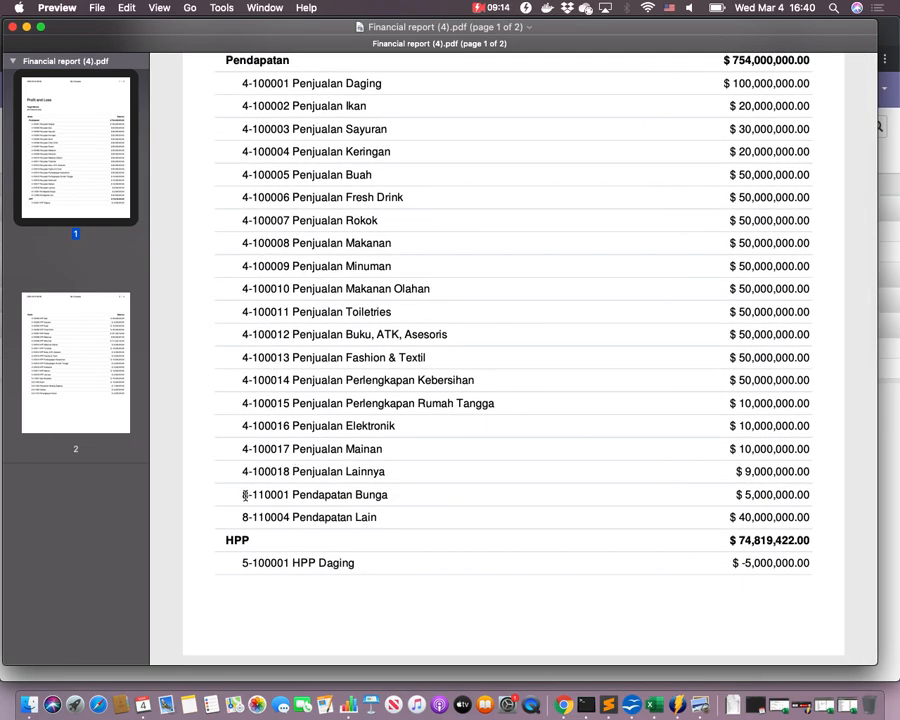
pyautogui.scroll(2, 286, 339)
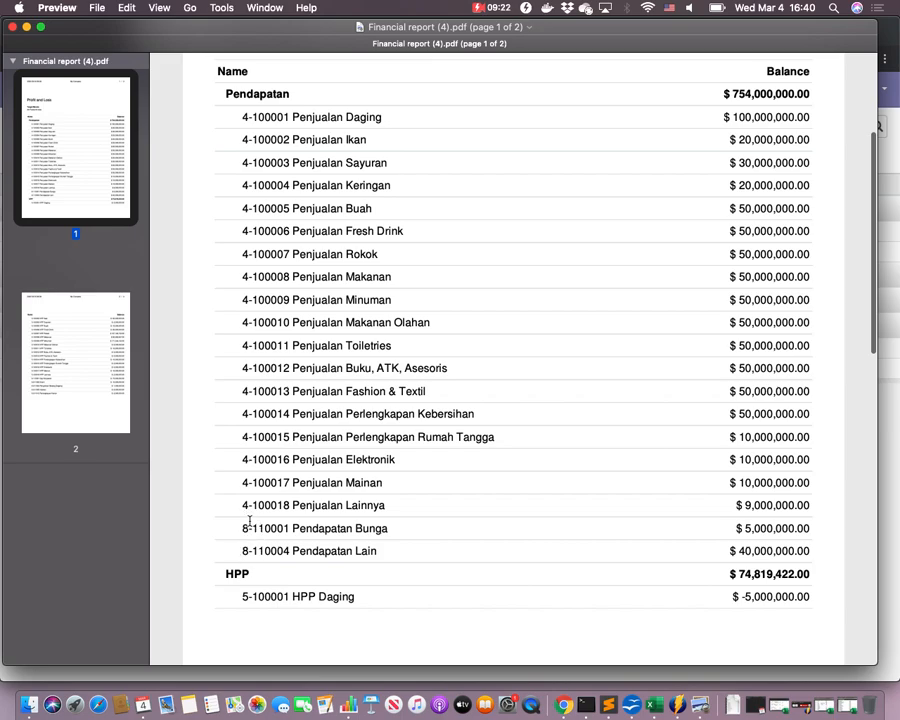
# - Switch to Chrome, open the Pendapatan report for editing and review its available report types, keeping Account Type
pyautogui.click(562, 695)
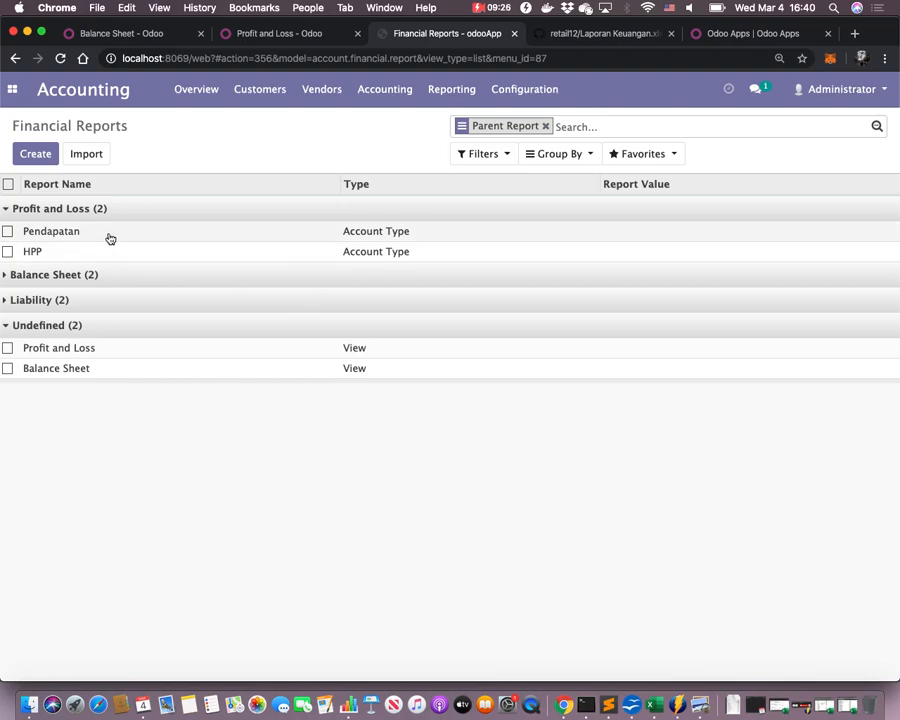
pyautogui.click(110, 238)
pyautogui.click(28, 152)
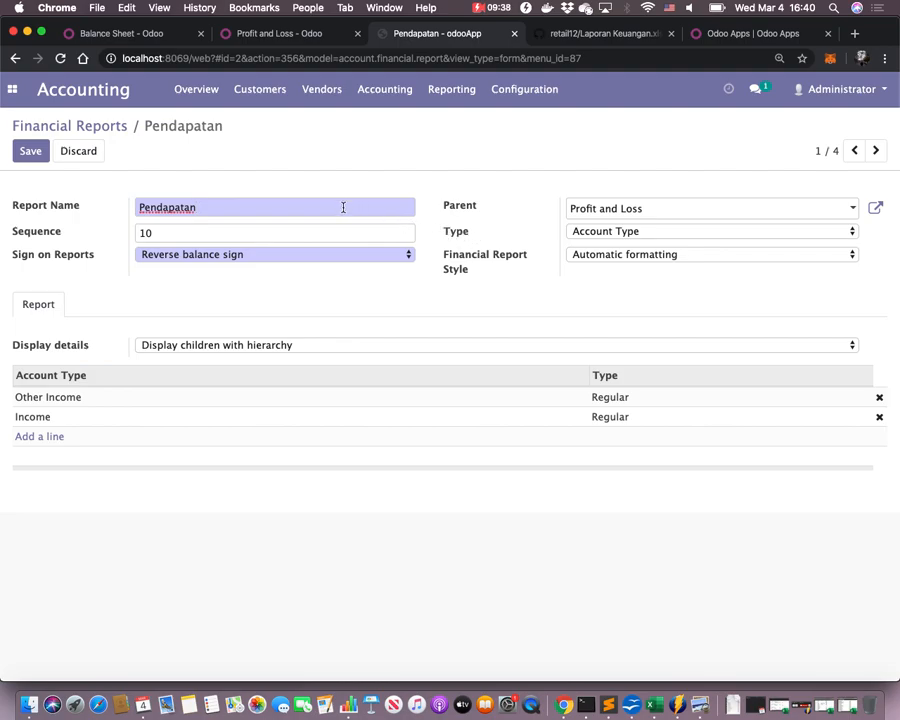
pyautogui.click(626, 232)
pyautogui.click(626, 232)
pyautogui.click(635, 235)
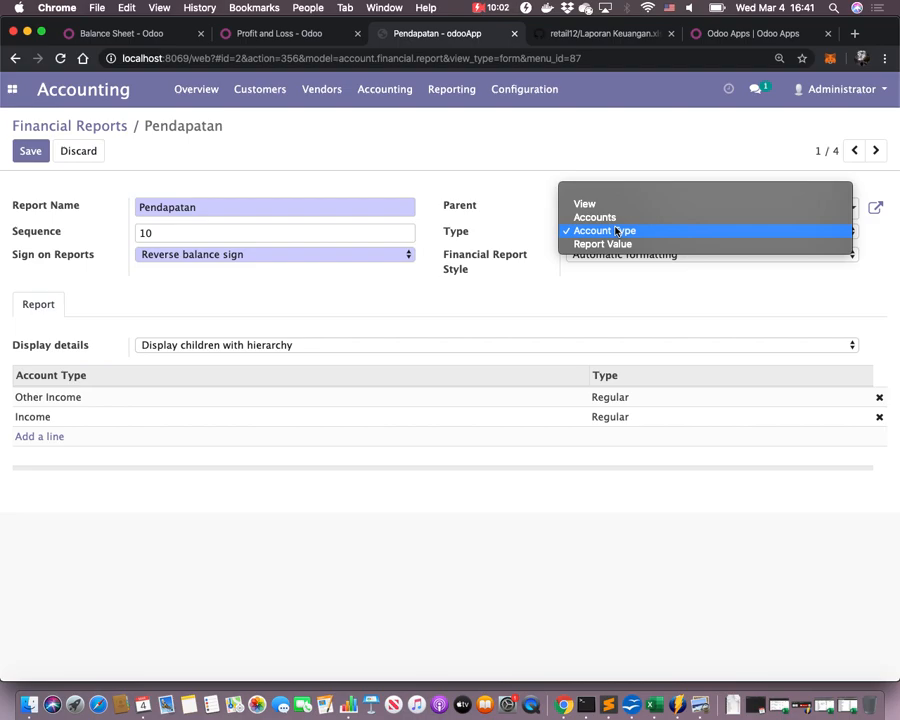
pyautogui.click(612, 234)
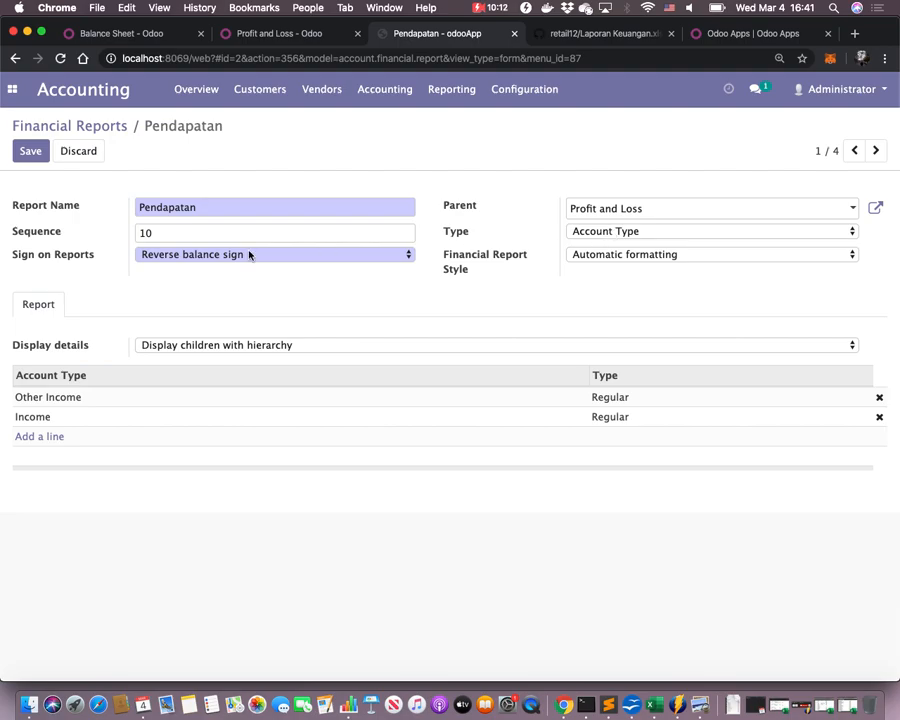
pyautogui.doubleClick(204, 206)
pyautogui.click(199, 191)
# - Check the Pendapatan Lain - lain section in the Laba Rugi sheet in Excel, then return to the Pendapatan form in Chrome
pyautogui.click(650, 696)
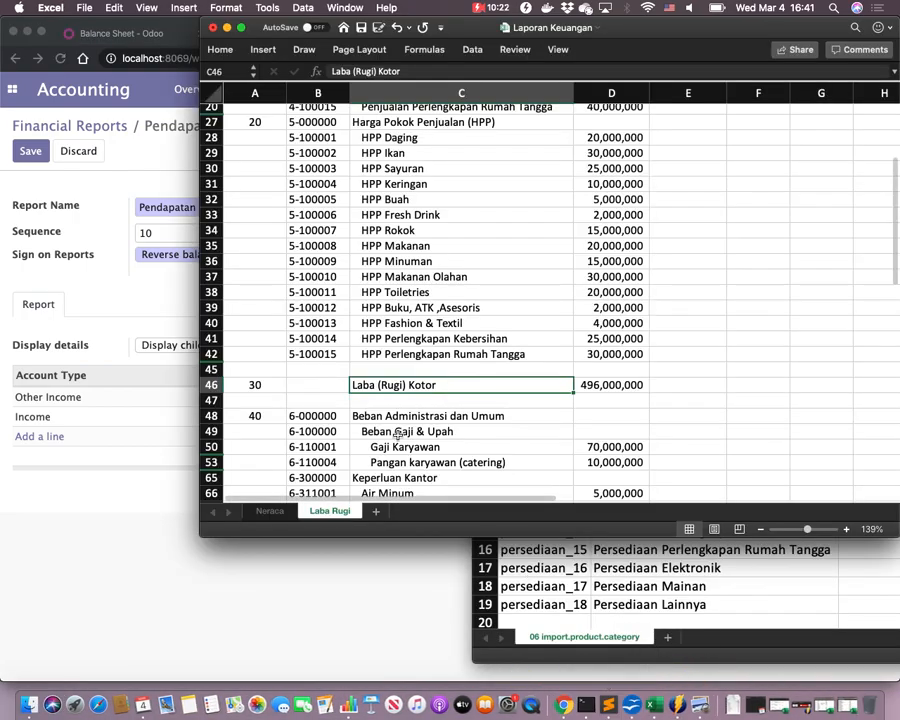
pyautogui.scroll(-5, 397, 435)
pyautogui.click(454, 348)
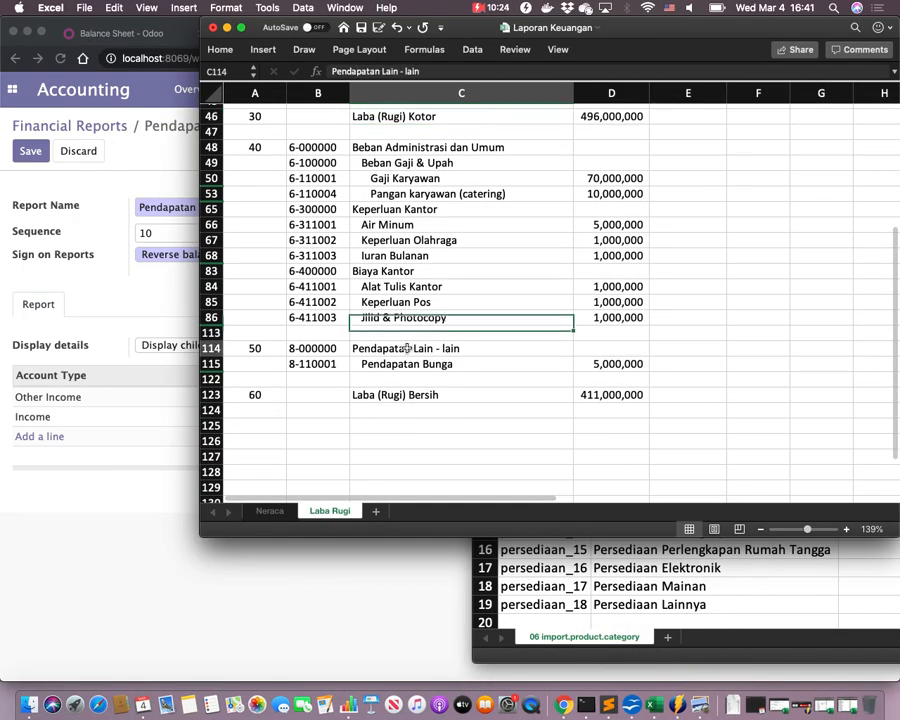
pyautogui.moveTo(256, 348); pyautogui.dragTo(452, 366)
pyautogui.click(90, 500)
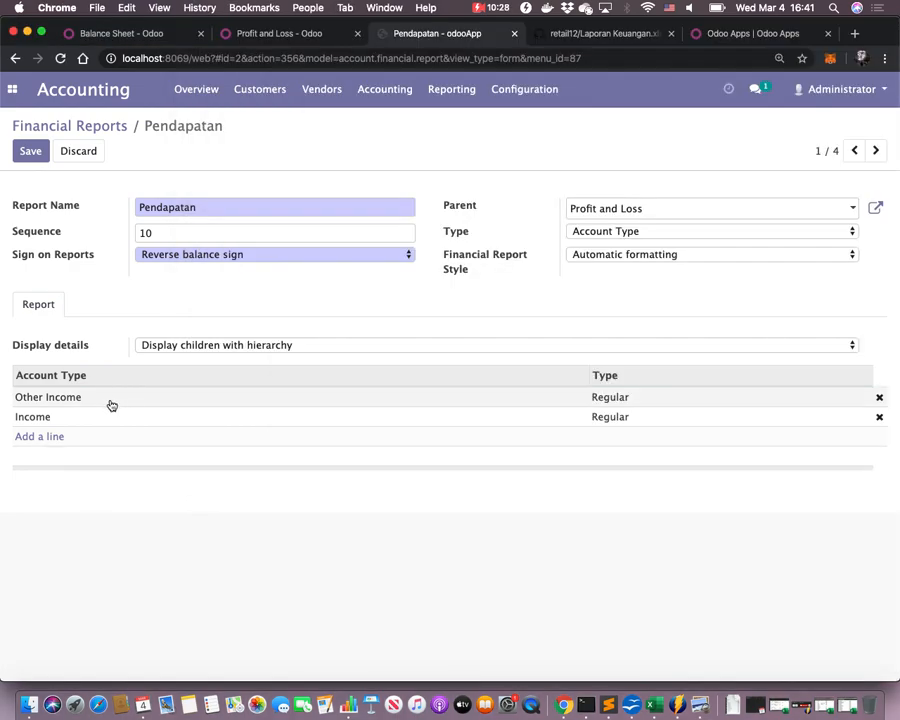
# - Remove the Other Income account type from the Pendapatan report and review the Display details options, keeping Display children with hierarchy
pyautogui.click(879, 398)
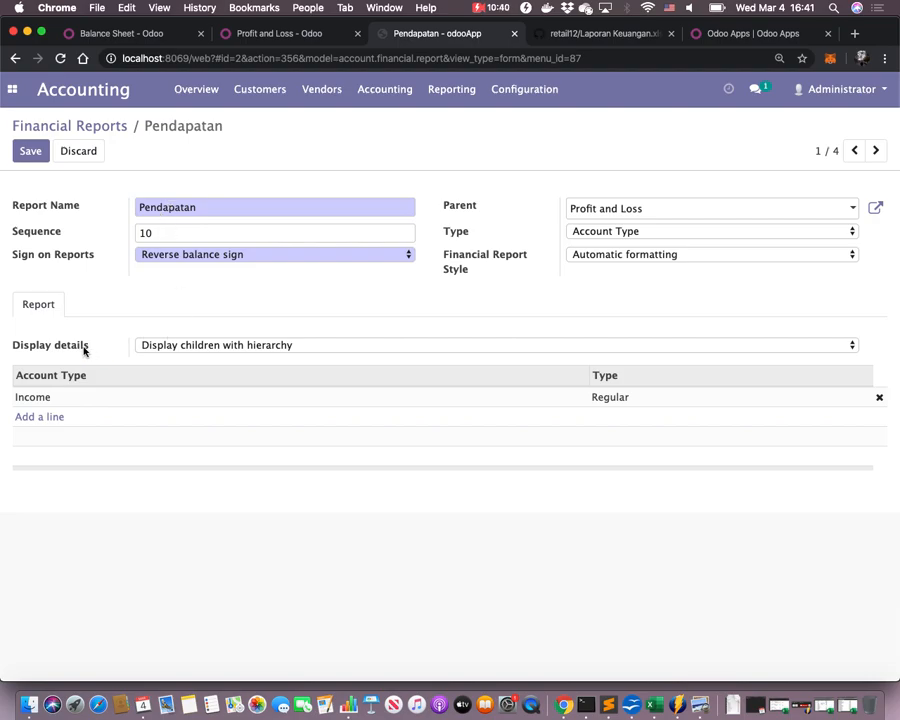
pyautogui.click(170, 346)
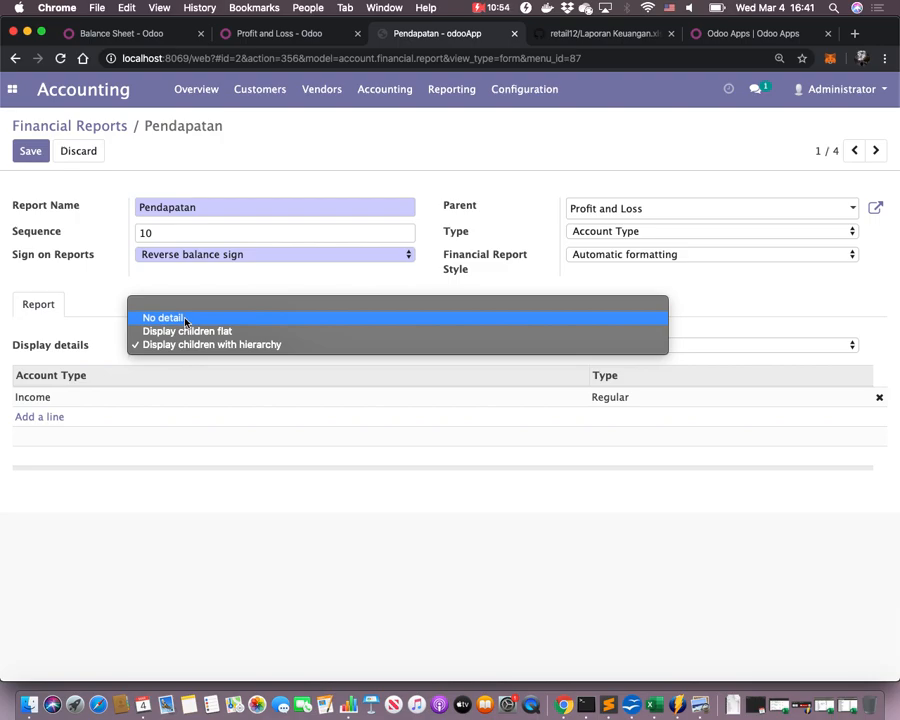
pyautogui.click(168, 581)
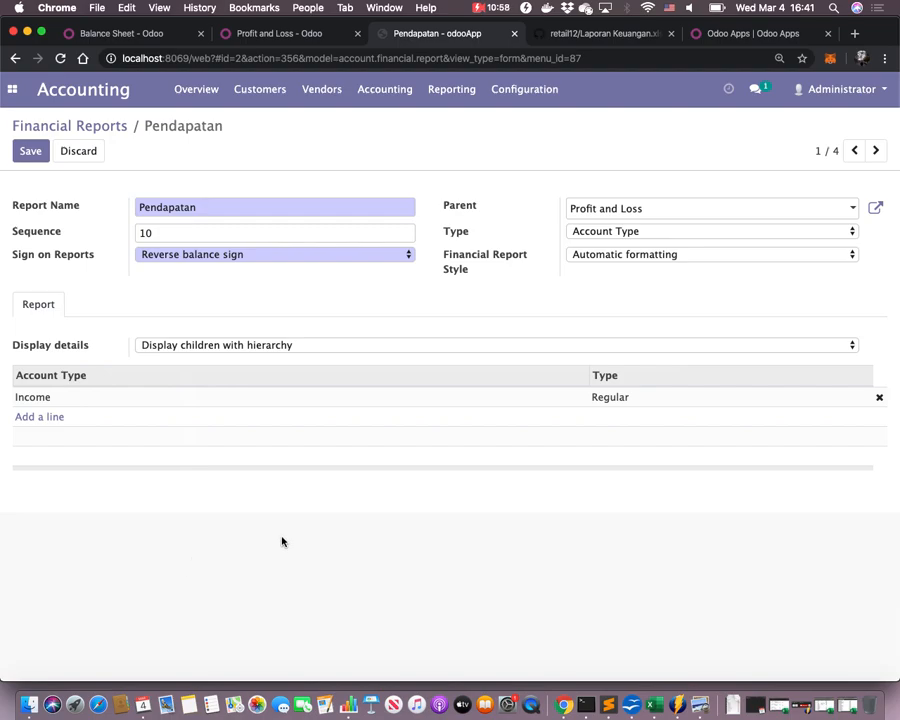
# - Recheck the Pendapatan section of the printed report in Preview, then review the Display details options in Chrome, keeping Display children with hierarchy
pyautogui.click(706, 700)
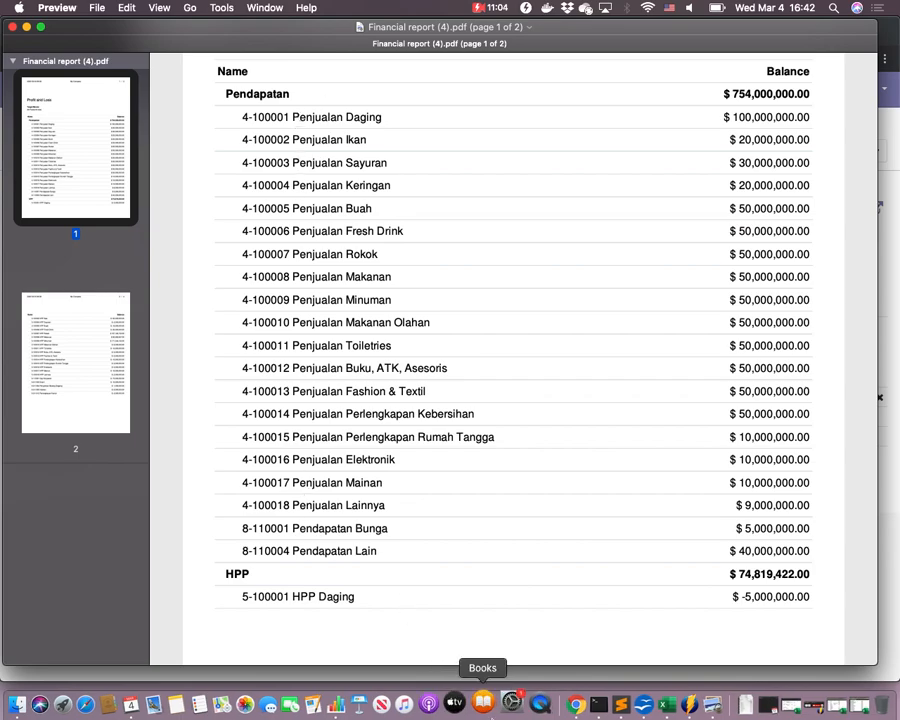
pyautogui.click(563, 698)
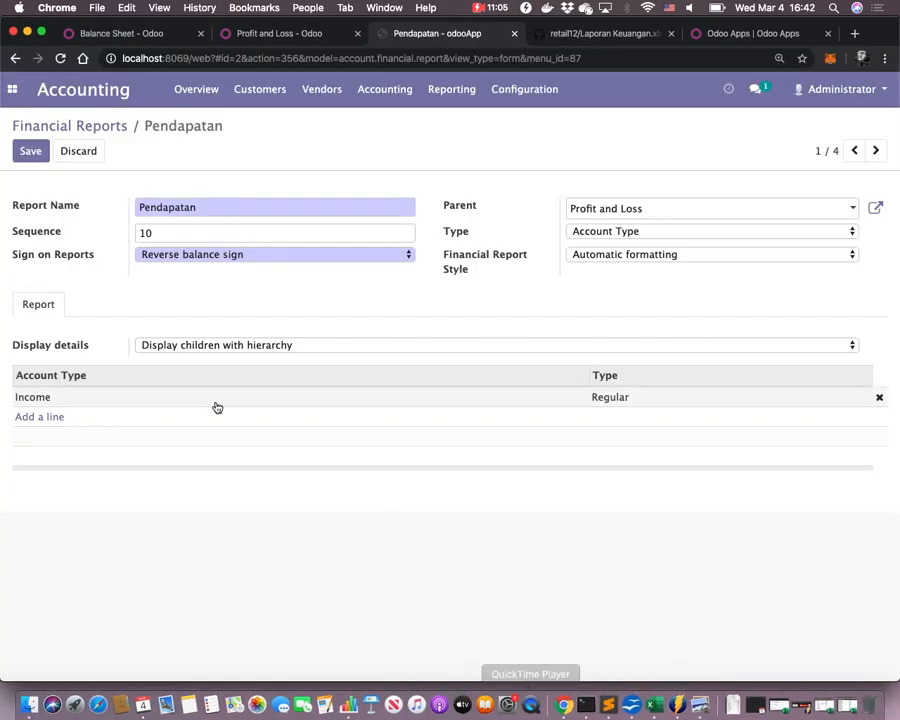
pyautogui.click(186, 346)
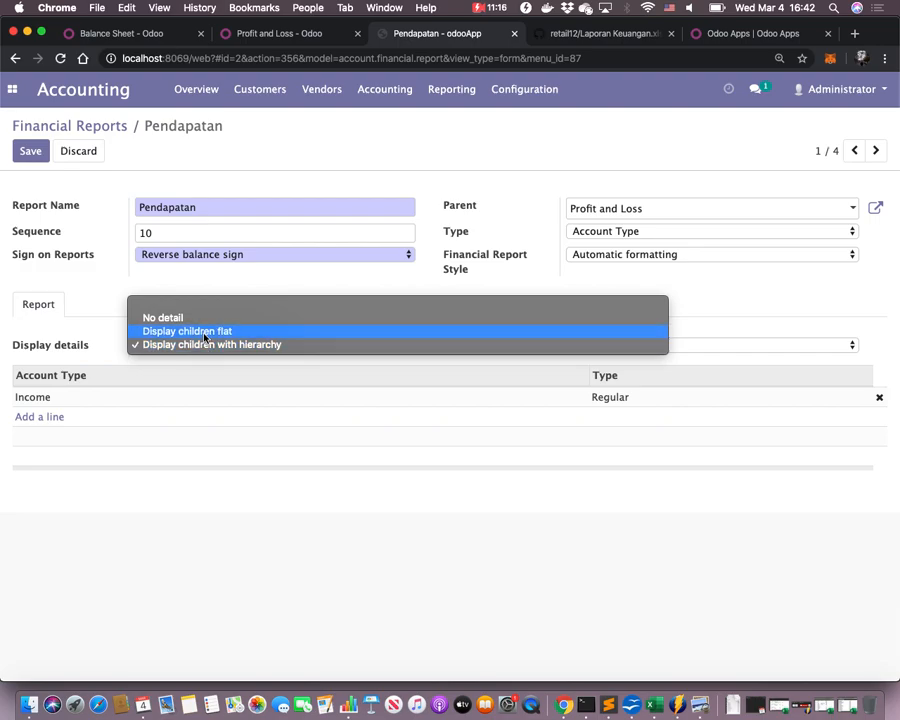
pyautogui.click(187, 346)
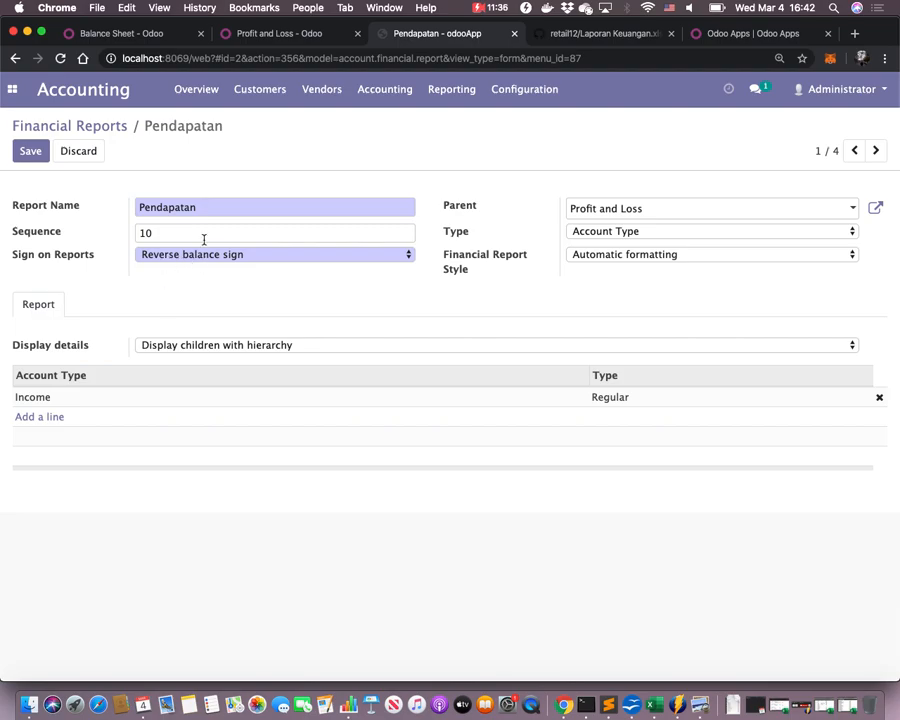
pyautogui.doubleClick(211, 205)
pyautogui.click(241, 182)
# - Switch to Excel and examine the Penjualan ATK journal entries in the Book1 workbook, focusing on the Sales credit
pyautogui.click(654, 705)
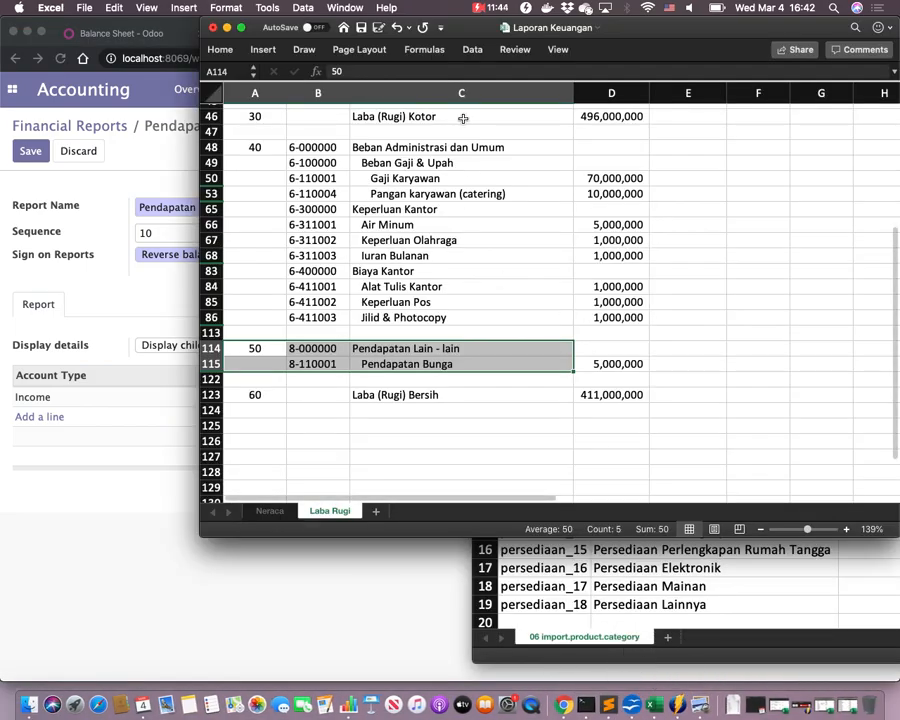
pyautogui.click(345, 8)
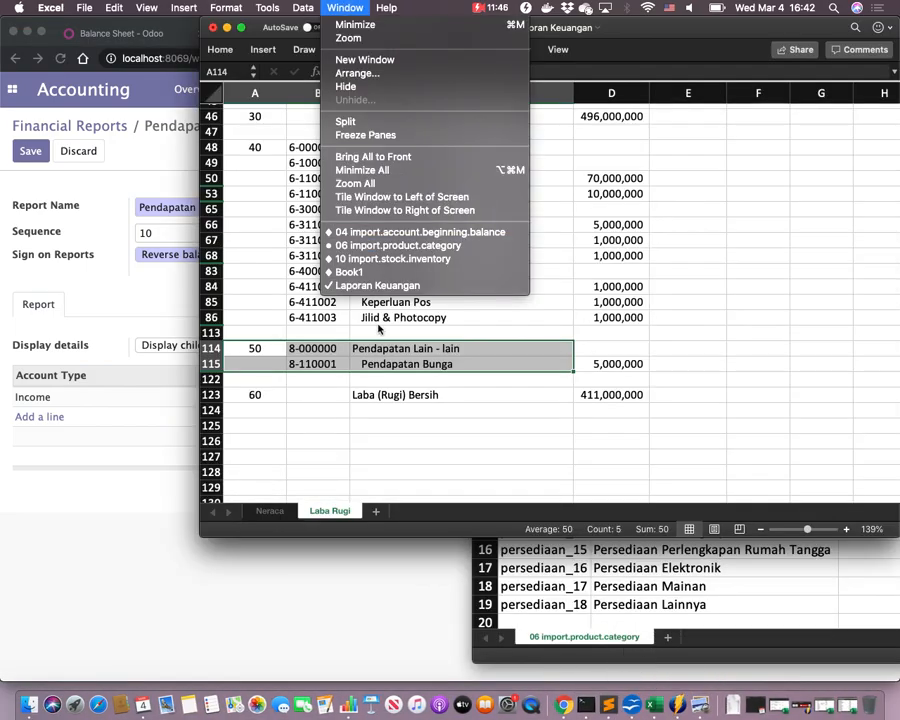
pyautogui.click(366, 273)
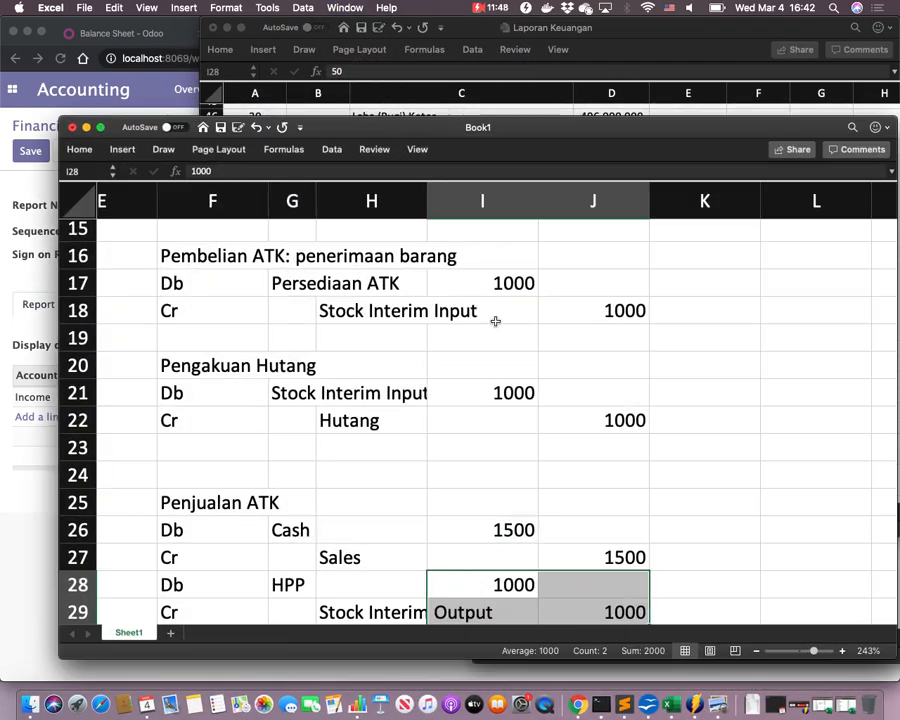
pyautogui.scroll(-5, 441, 378)
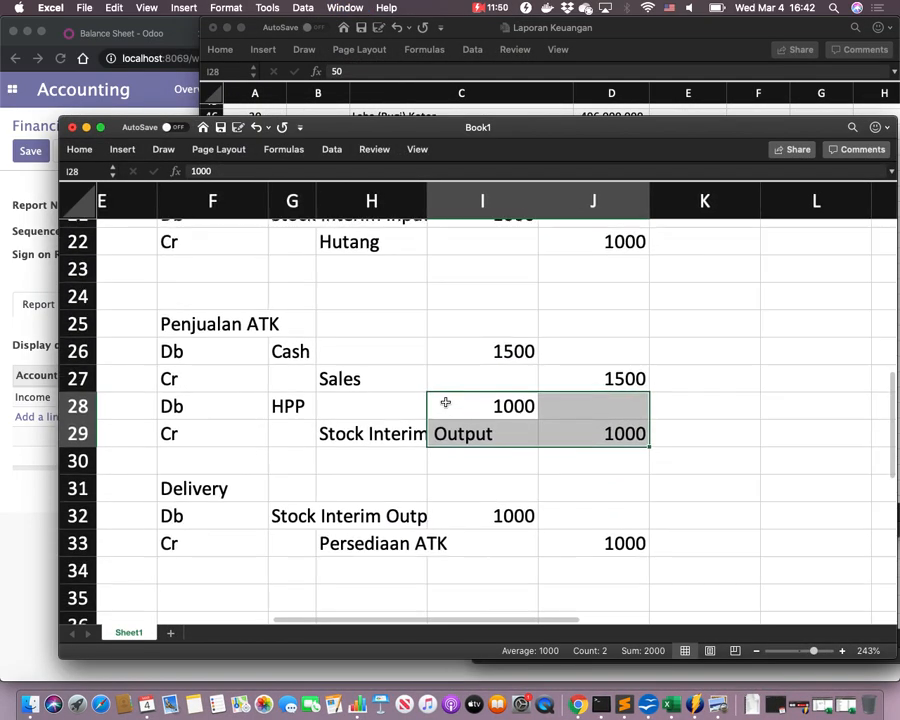
pyautogui.click(364, 363)
pyautogui.click(646, 369)
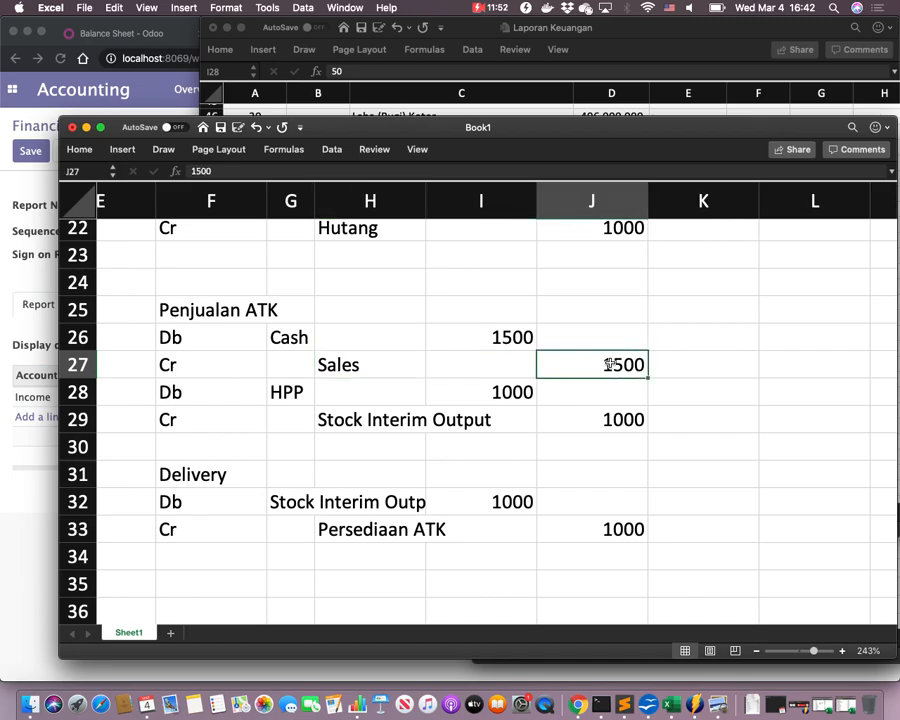
pyautogui.scroll(3, 600, 360)
pyautogui.scroll(3, 601, 363)
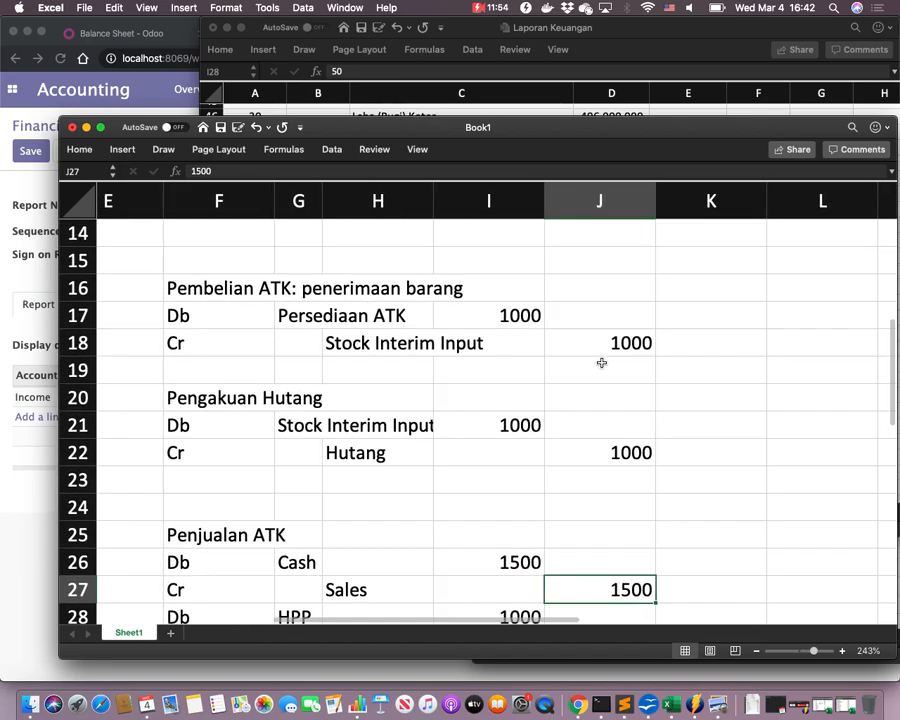
pyautogui.hscroll(1, 600, 362)
pyautogui.scroll(-4, 600, 365)
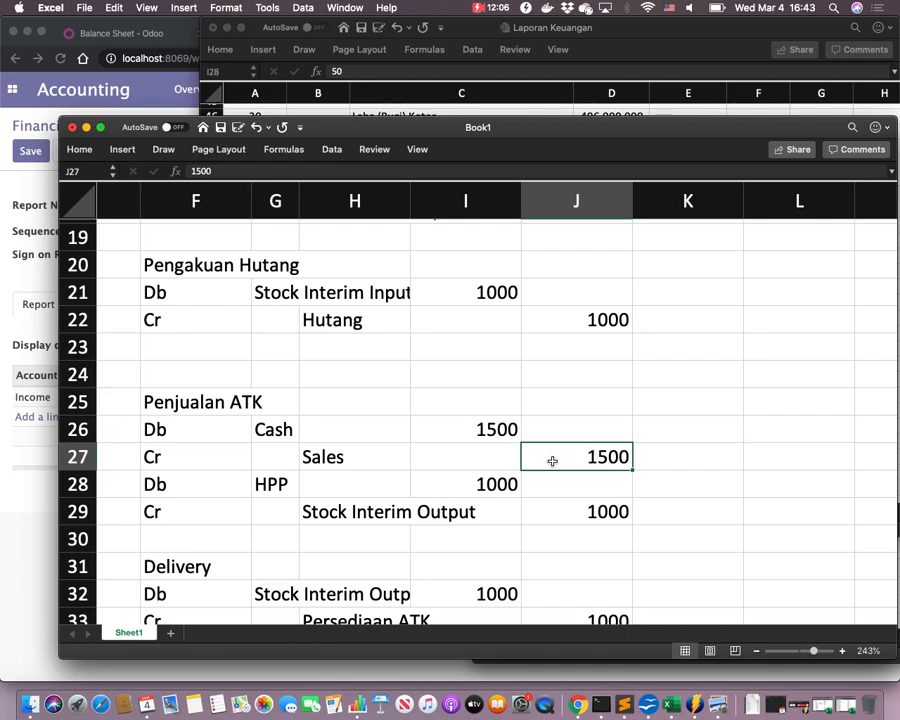
# - Return to the Pendapatan form in Chrome, keep Reverse balance sign as its sign on reports, and save the report
pyautogui.click(15, 503)
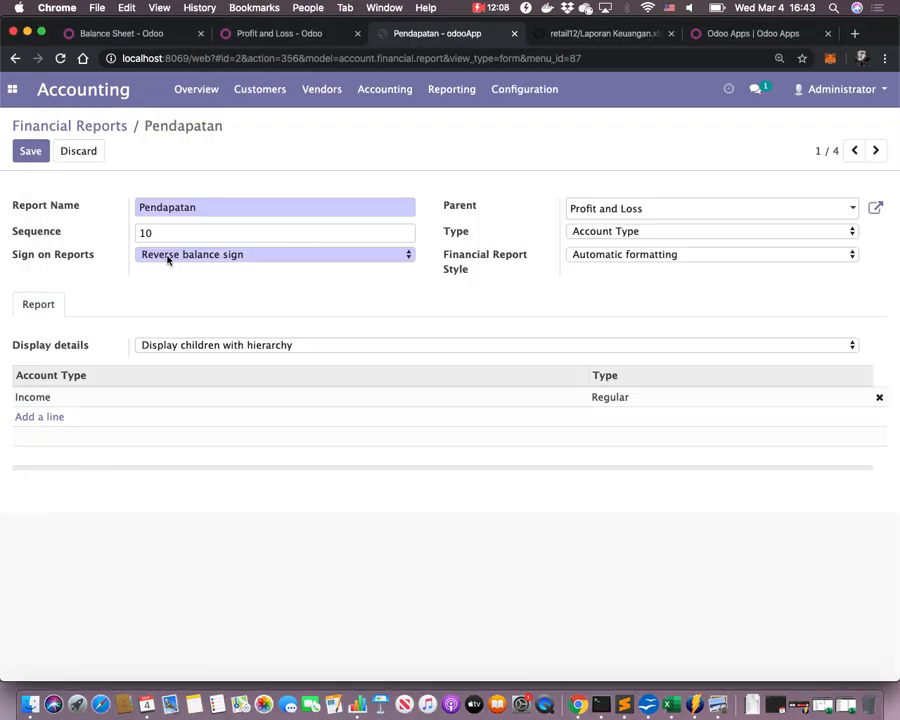
pyautogui.click(167, 257)
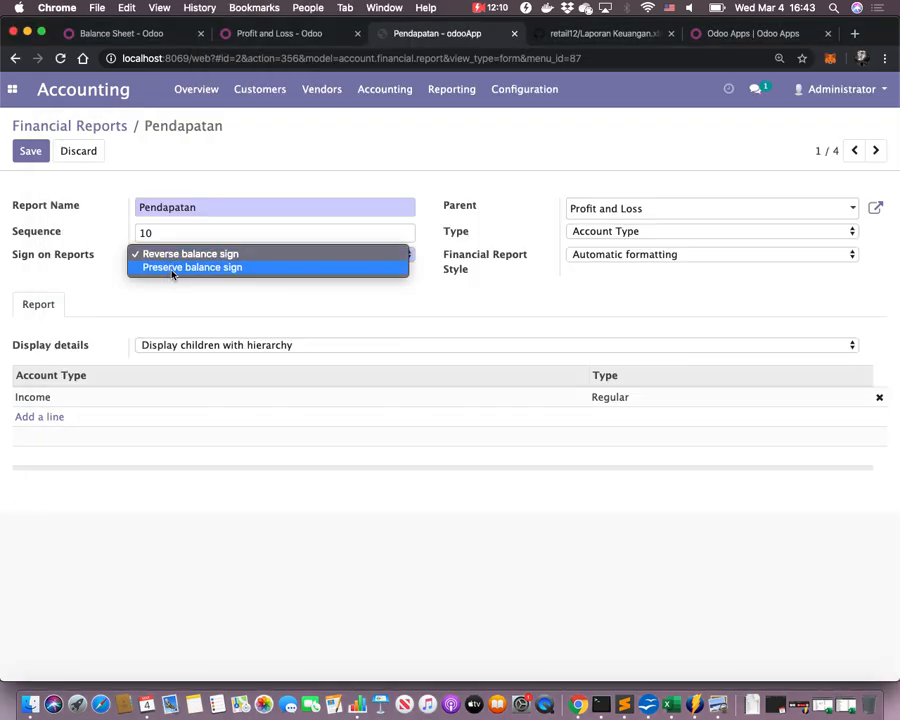
pyautogui.click(179, 255)
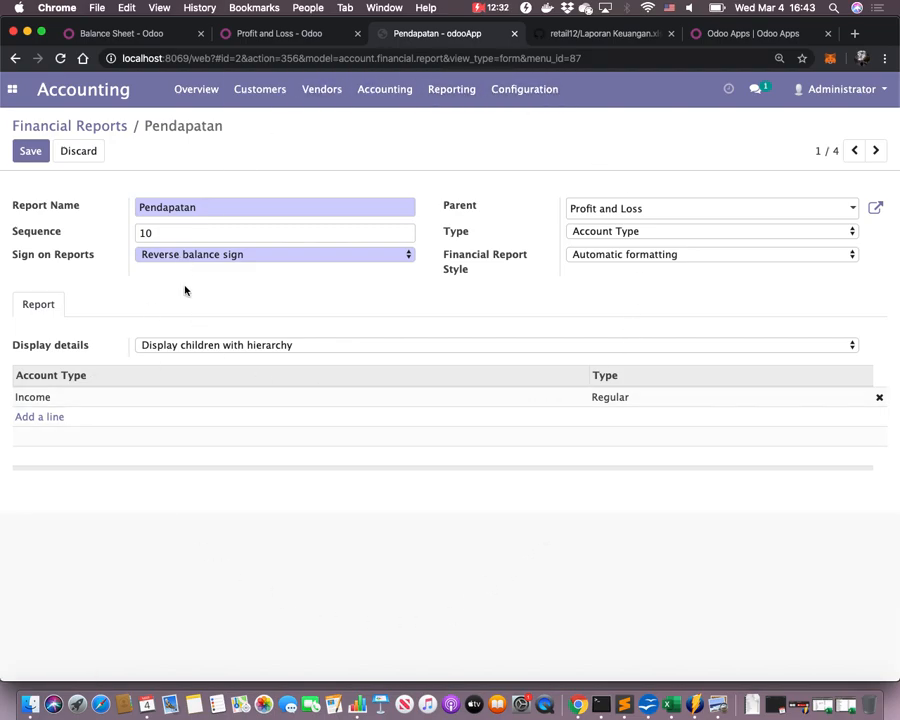
pyautogui.click(34, 154)
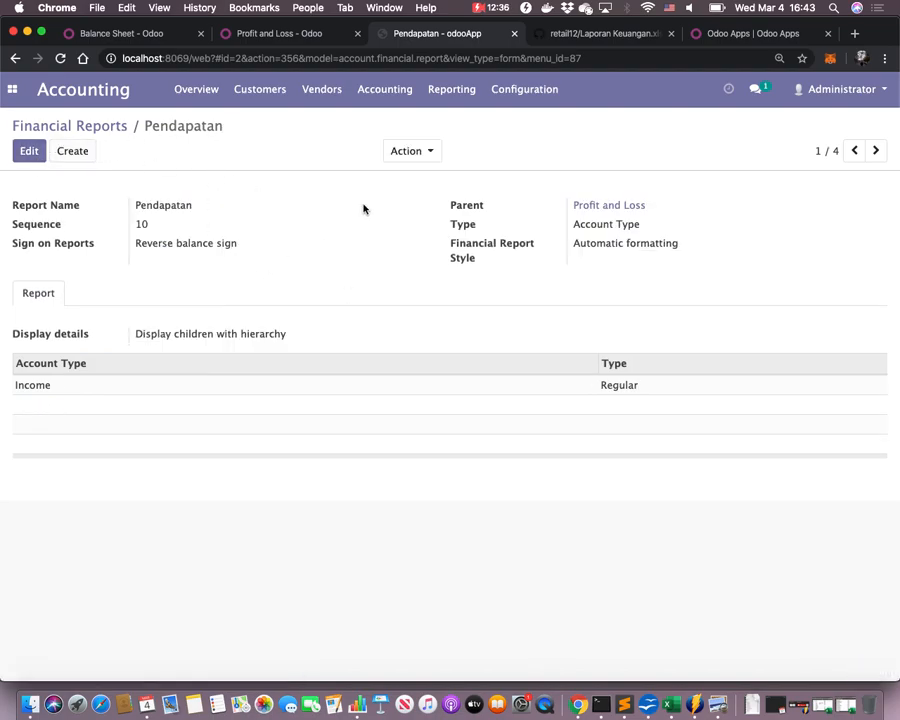
# - Print the Profit and Loss report with all posted entries as the target moves
pyautogui.click(465, 90)
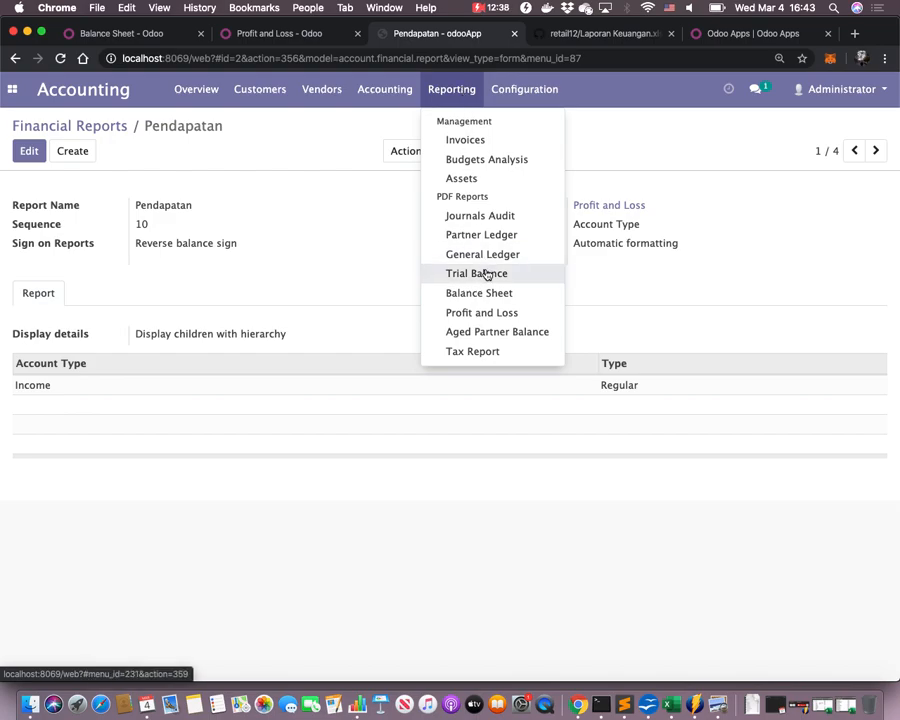
pyautogui.click(479, 312)
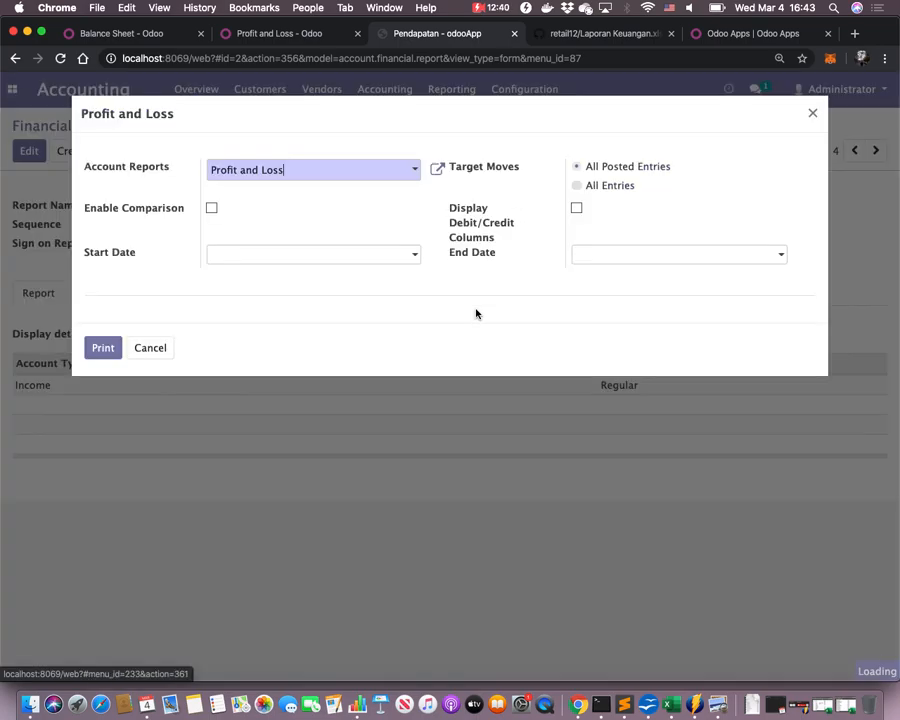
pyautogui.click(103, 348)
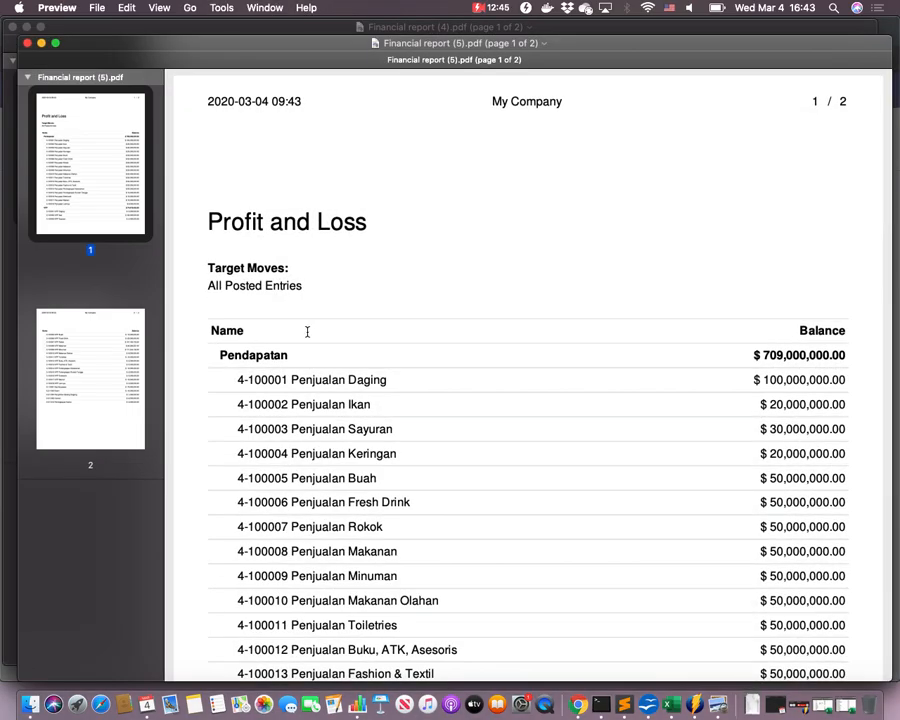
# - Examine which accounts the newly printed report lists under Pendapatan and HPP across both pages
pyautogui.press('super+minus')
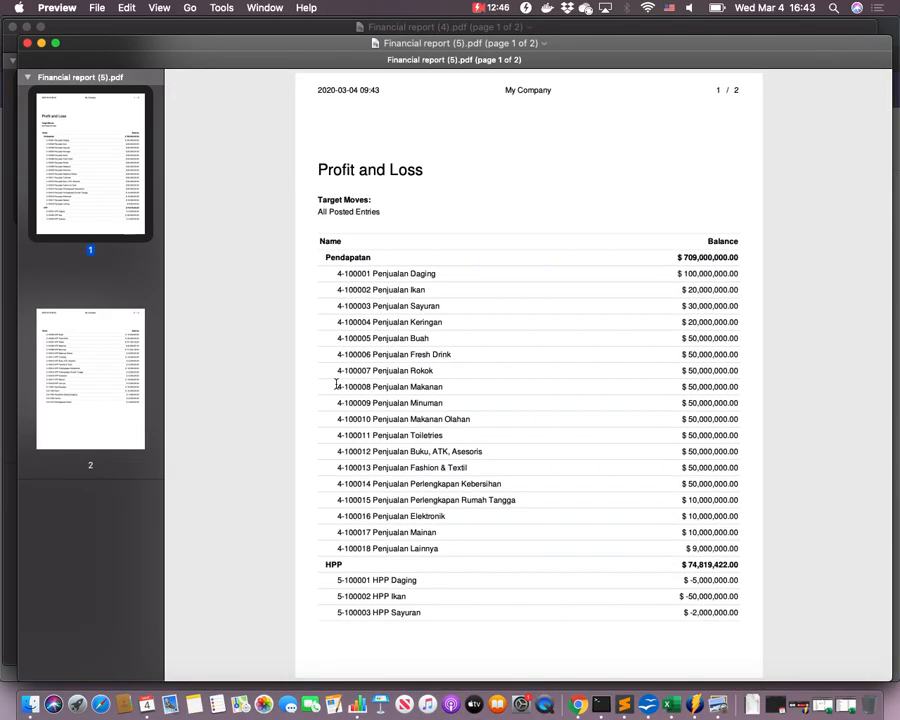
pyautogui.press('super+plus')
pyautogui.scroll(-3, 362, 307)
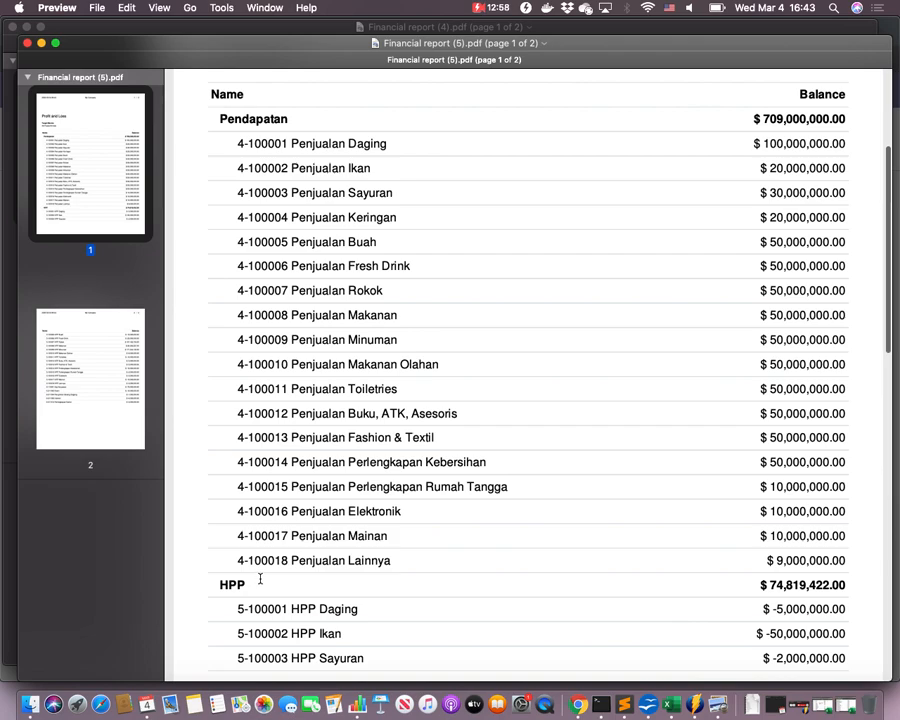
pyautogui.scroll(-5, 260, 578)
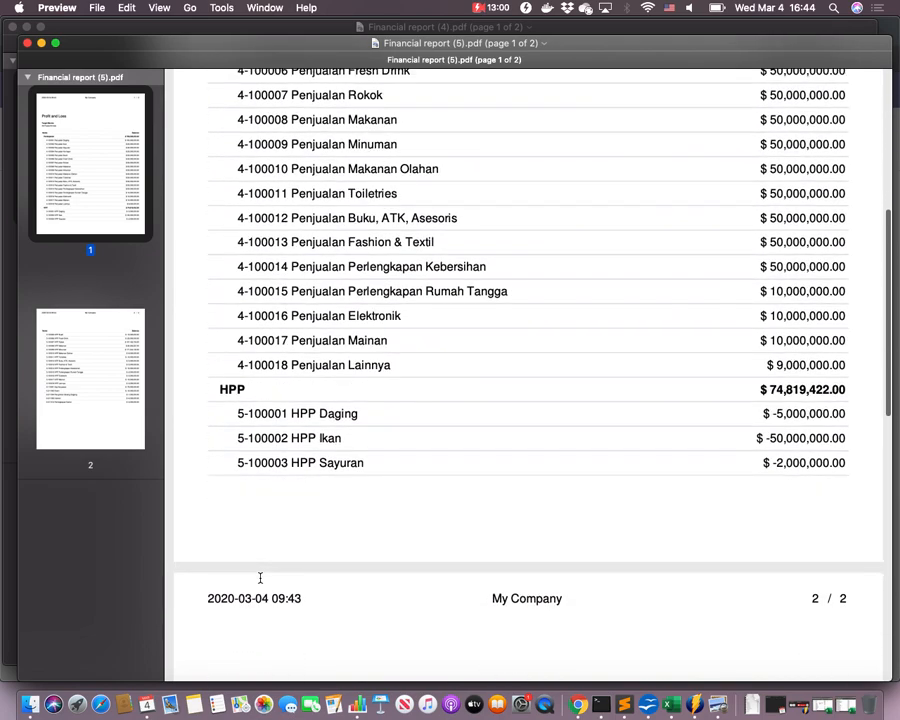
pyautogui.scroll(-9, 258, 560)
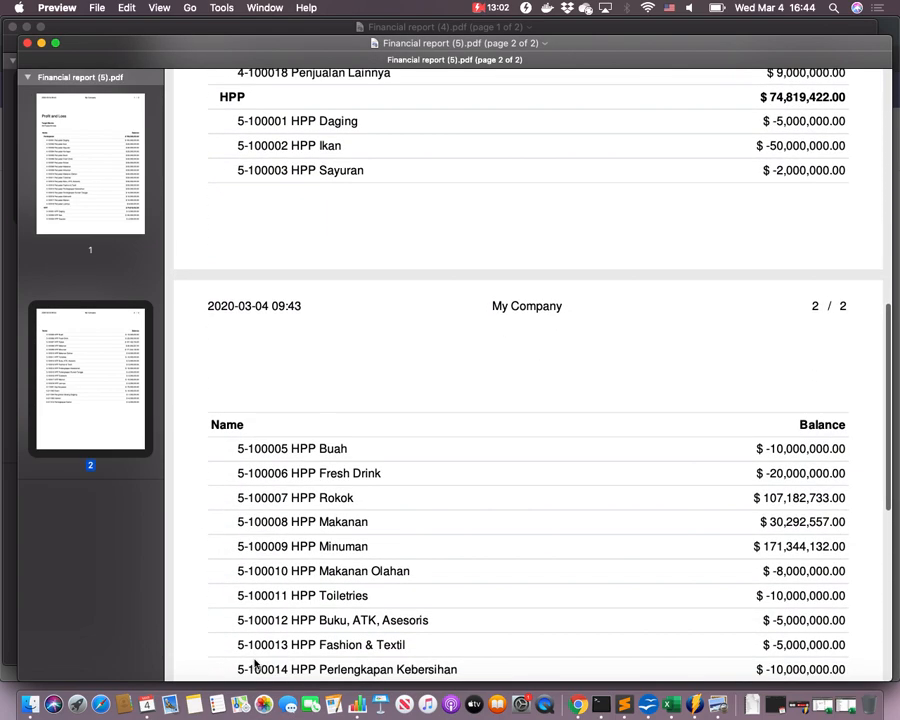
pyautogui.scroll(7, 255, 690)
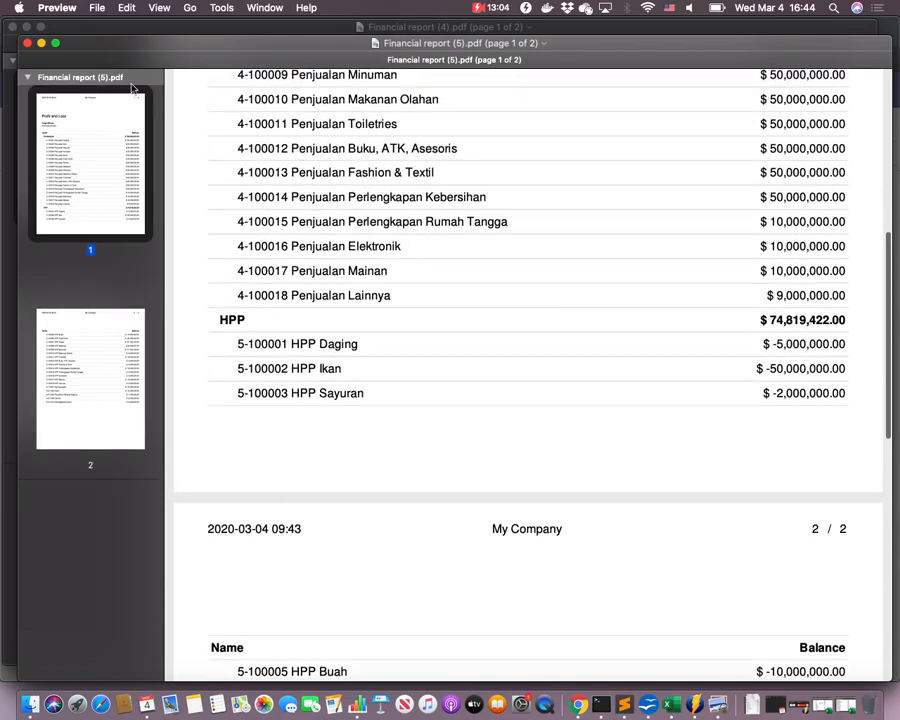
# - Close both printed financial report PDFs and dismiss the Profit and Loss print dialog in Chrome
pyautogui.click(28, 44)
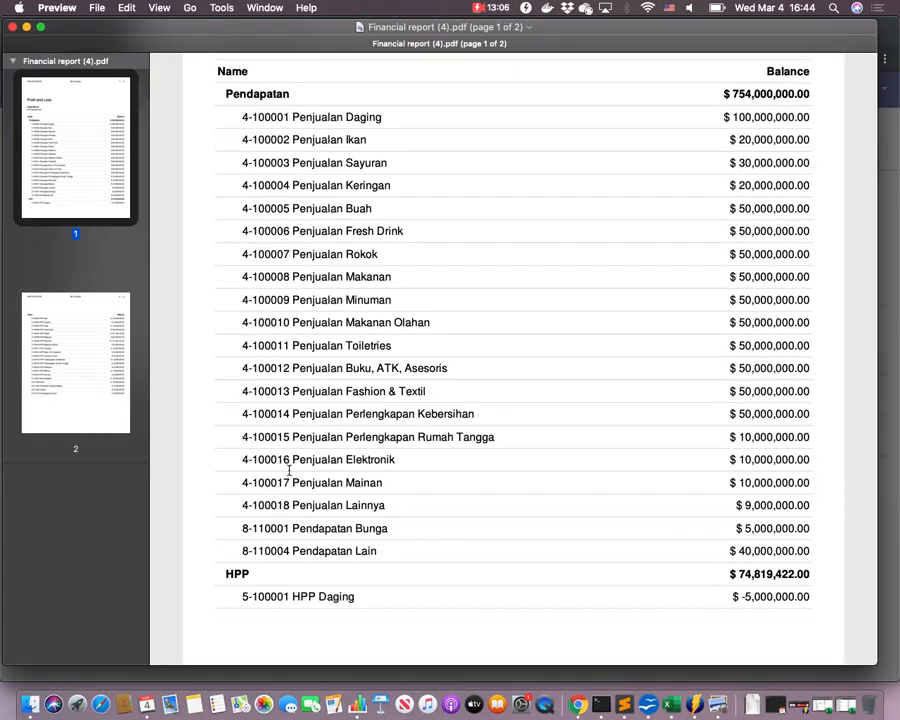
pyautogui.click(13, 26)
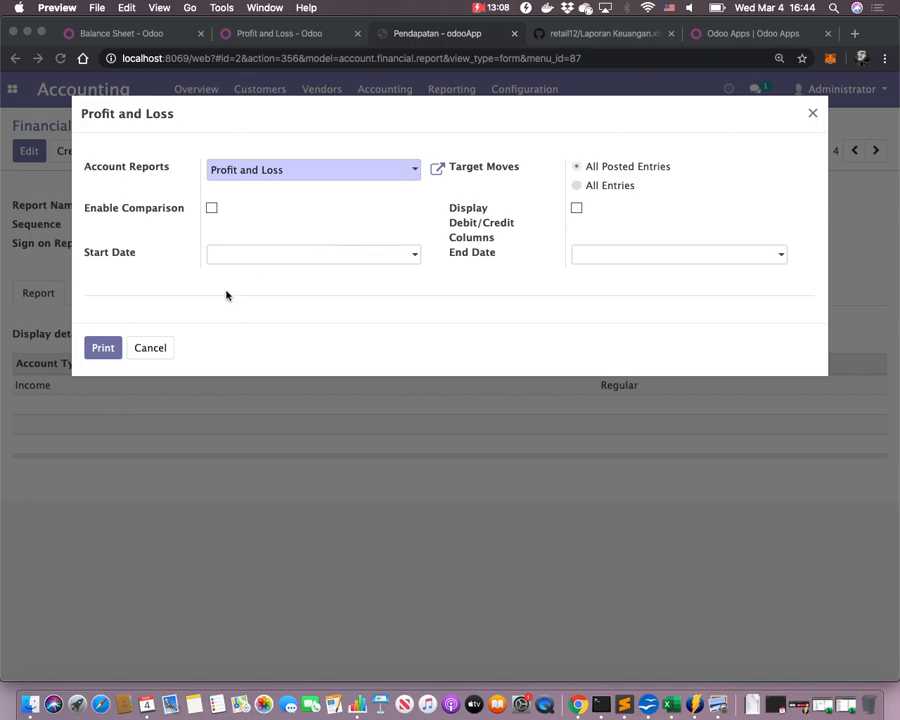
pyautogui.click(148, 346)
pyautogui.click(148, 346)
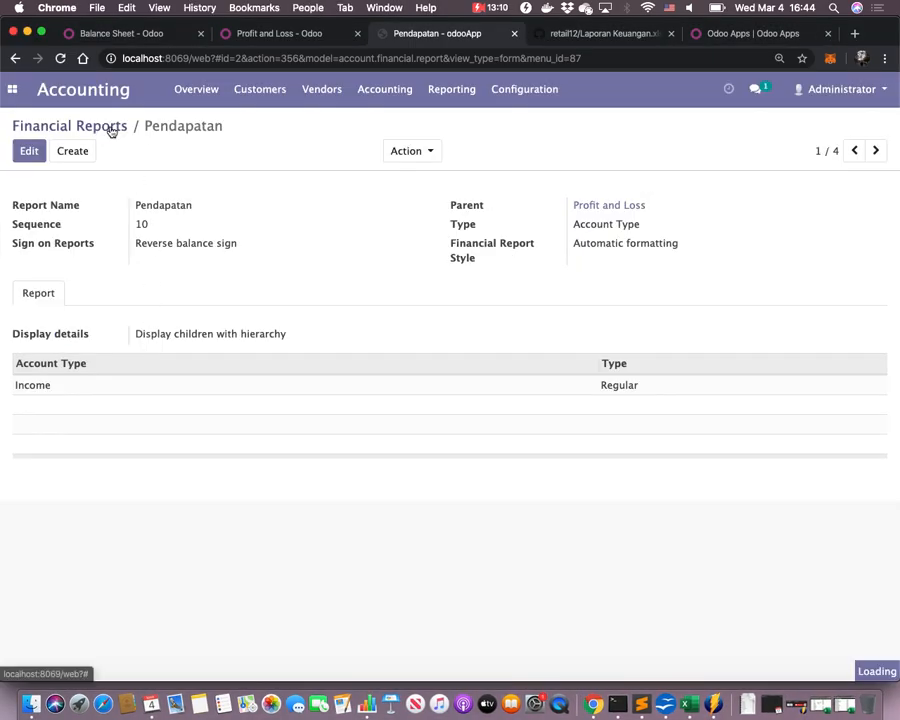
# - Open the HPP report from the Financial Reports list, check its sequence, and start editing it
pyautogui.click(112, 128)
pyautogui.click(52, 252)
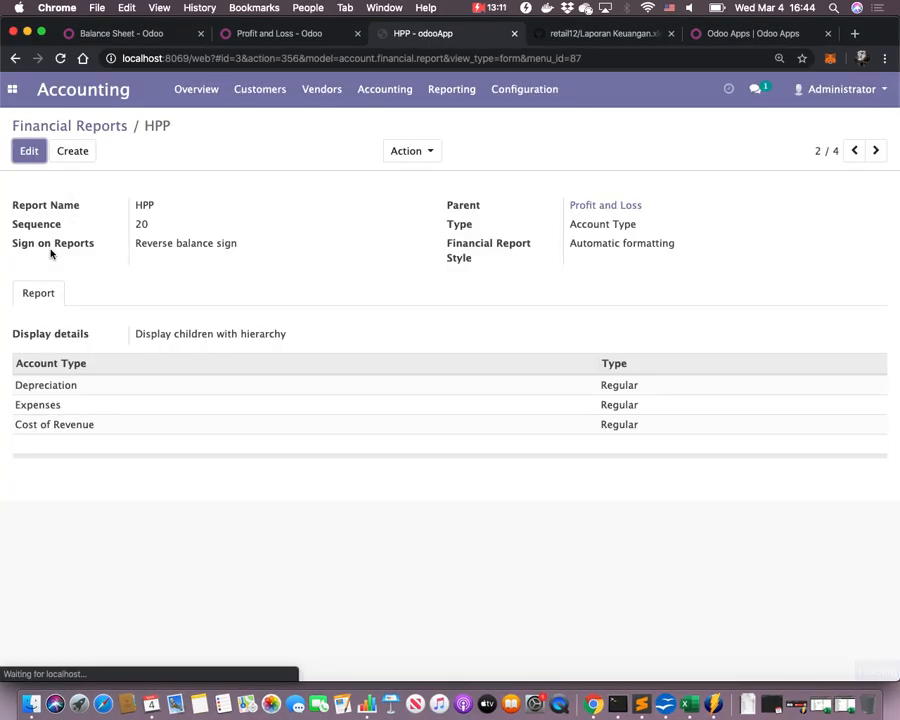
pyautogui.doubleClick(141, 223)
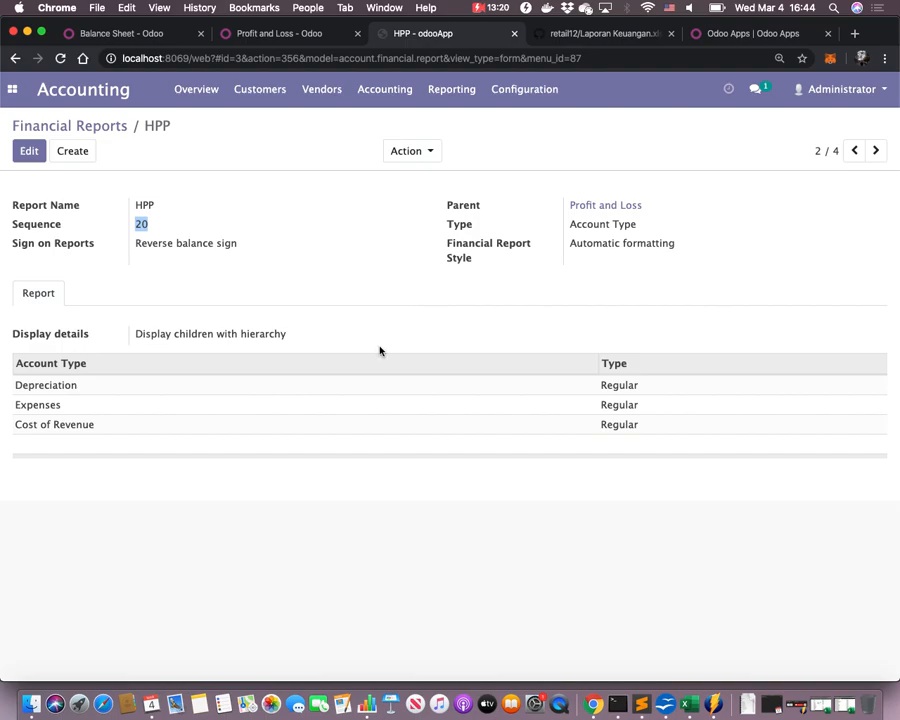
pyautogui.click(29, 150)
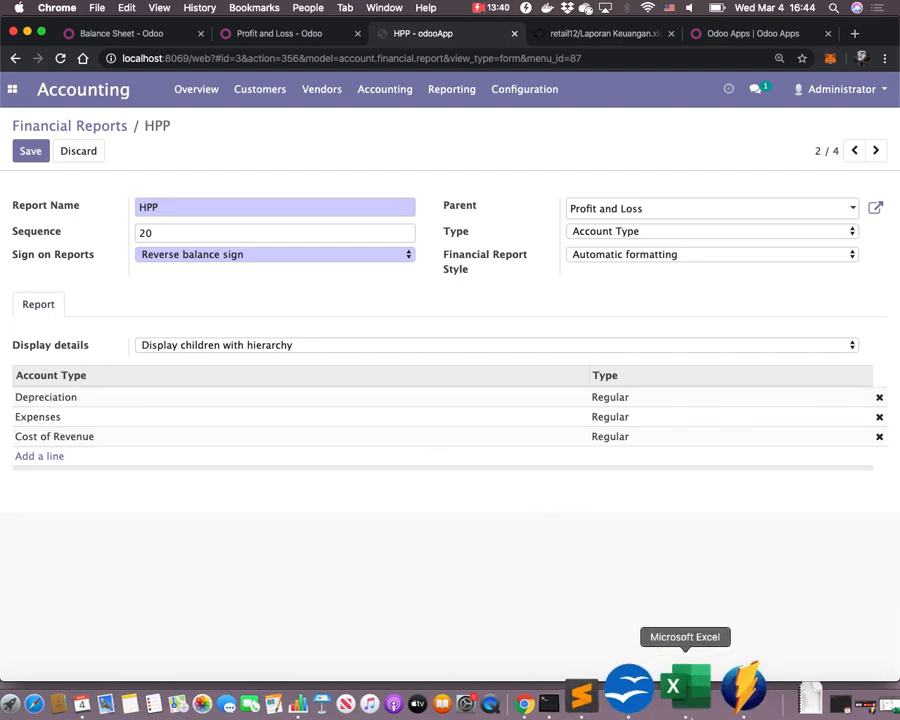
# - Switch to Laporan Keuangan in Excel and examine the Beban Administrasi dan Umum section, from its heading through Jilid & Photocopy
pyautogui.click(692, 711)
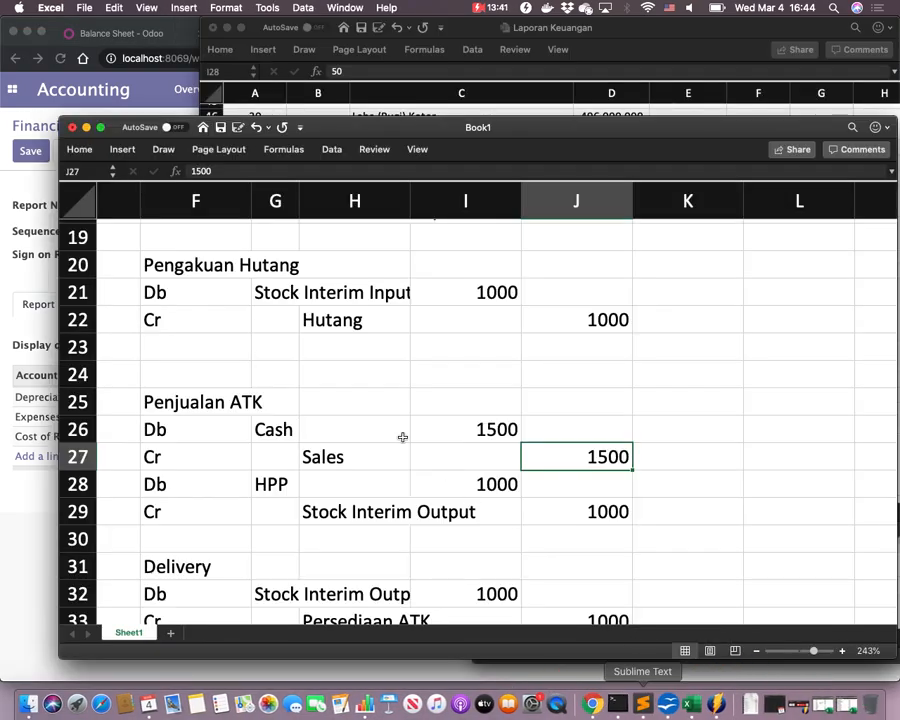
pyautogui.click(408, 110)
pyautogui.moveTo(255, 348); pyautogui.dragTo(460, 364)
pyautogui.scroll(3, 424, 226)
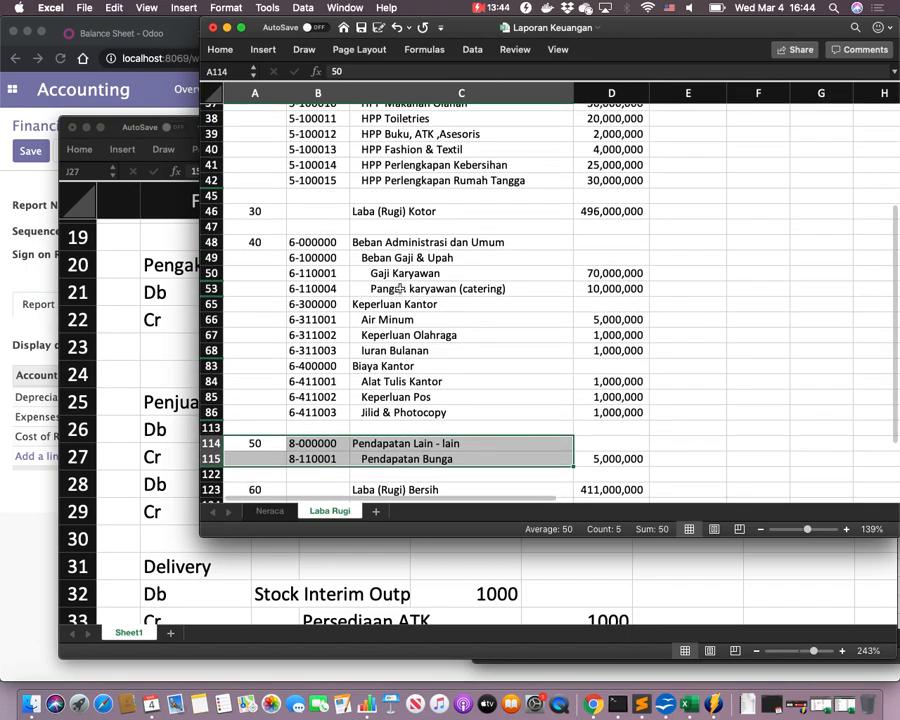
pyautogui.click(375, 243)
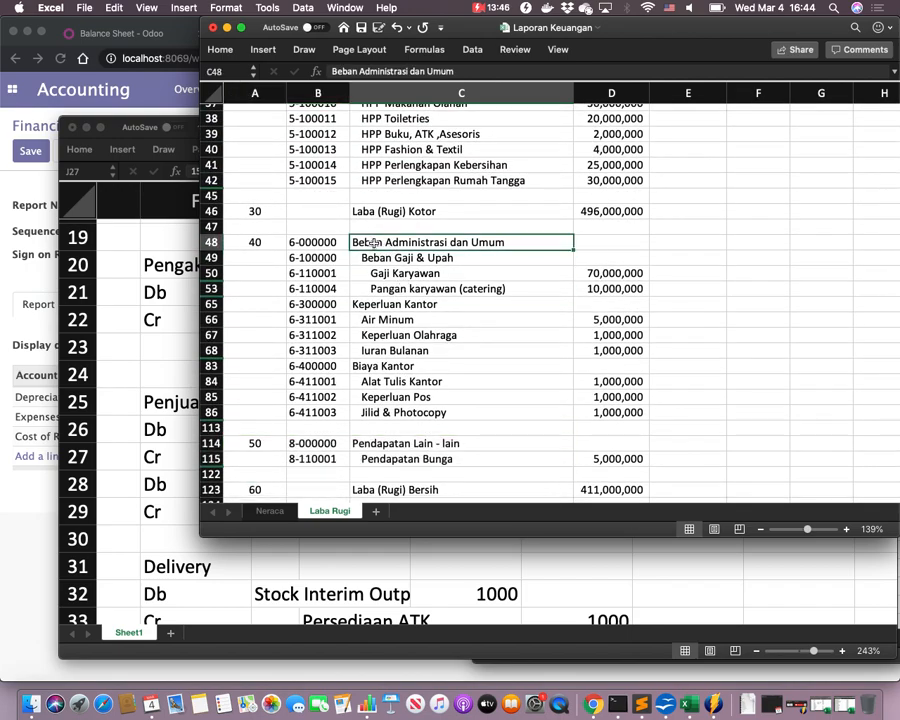
pyautogui.scroll(-2, 300, 320)
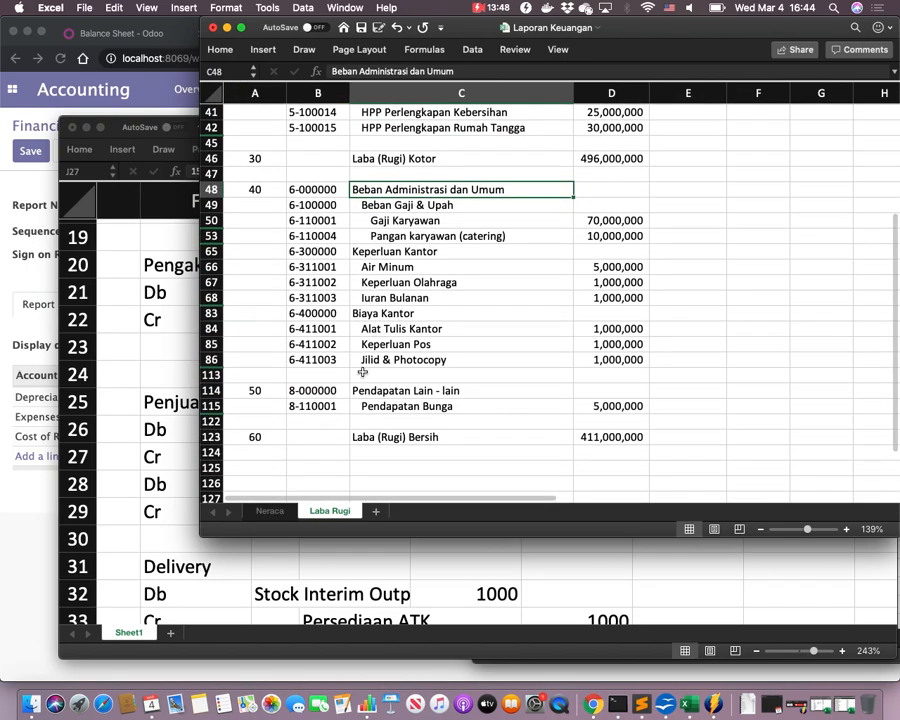
pyautogui.click(266, 373)
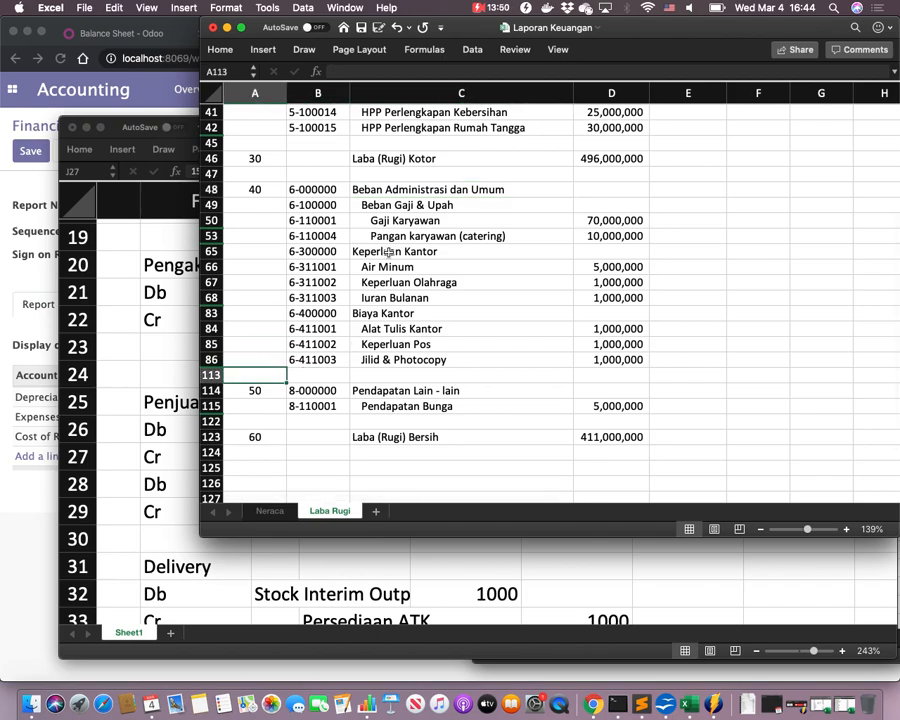
pyautogui.moveTo(399, 192); pyautogui.dragTo(429, 360)
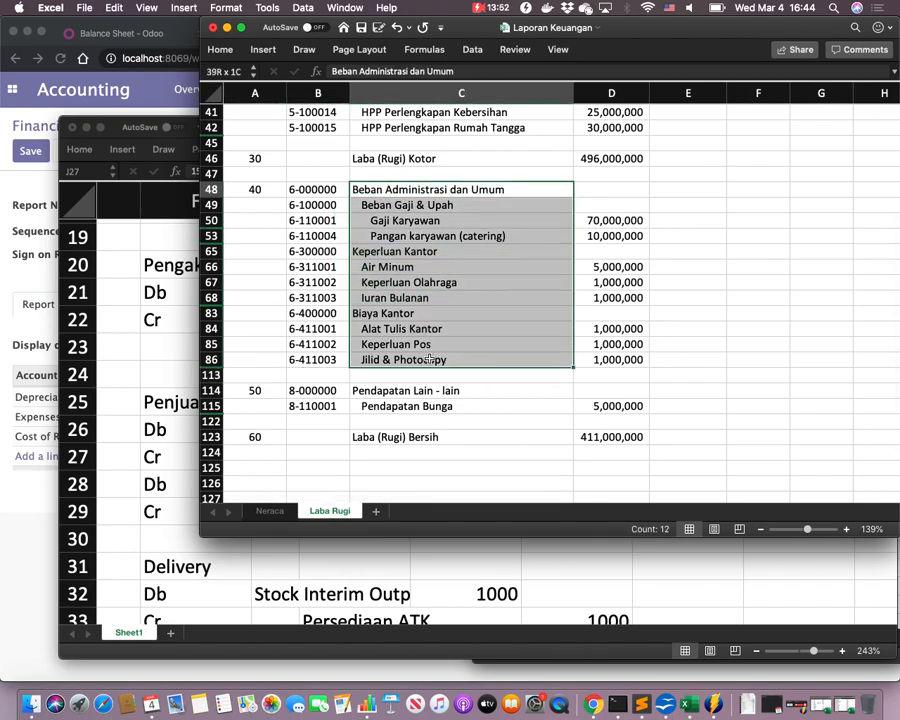
# - Examine the Pendapatan Lain - lain heading and the Harga Pokok Penjualan (HPP) account lines in the Laba Rugi sheet
pyautogui.click(415, 389)
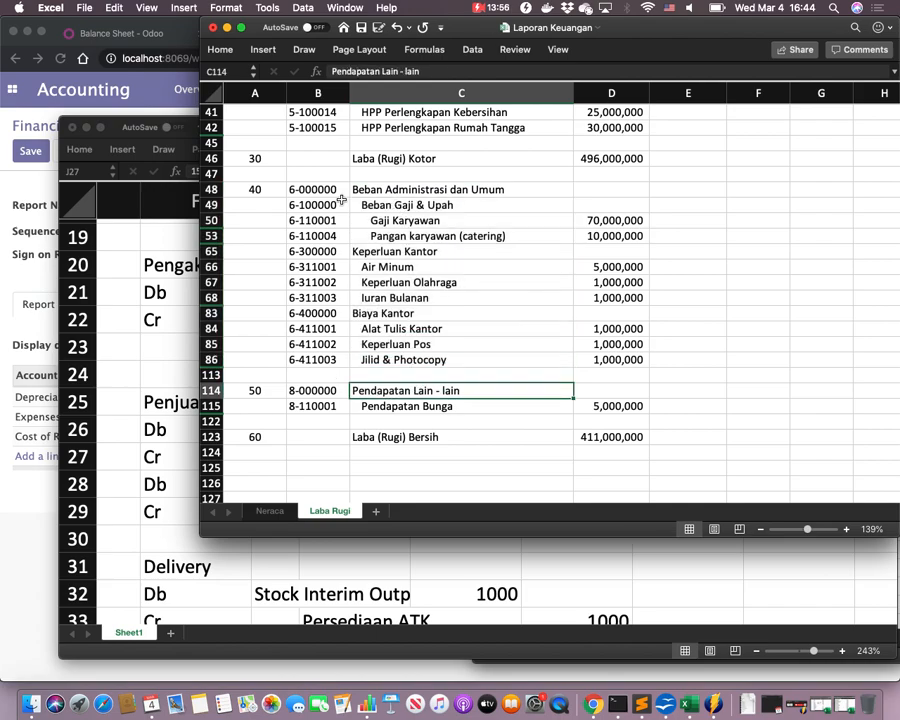
pyautogui.scroll(3, 343, 201)
pyautogui.scroll(8, 355, 225)
pyautogui.scroll(5, 367, 221)
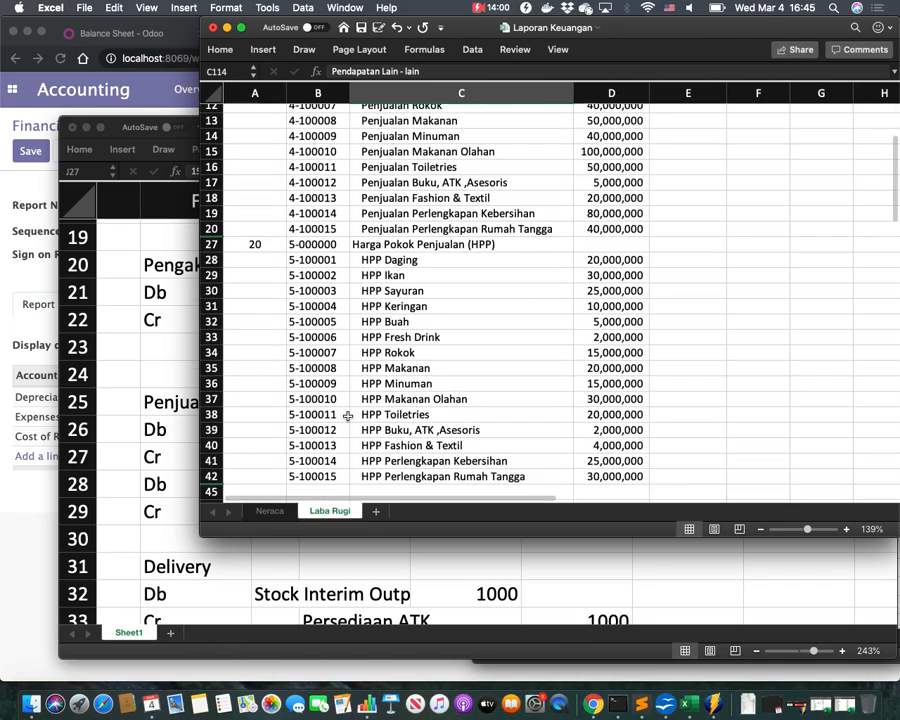
pyautogui.scroll(-2, 347, 416)
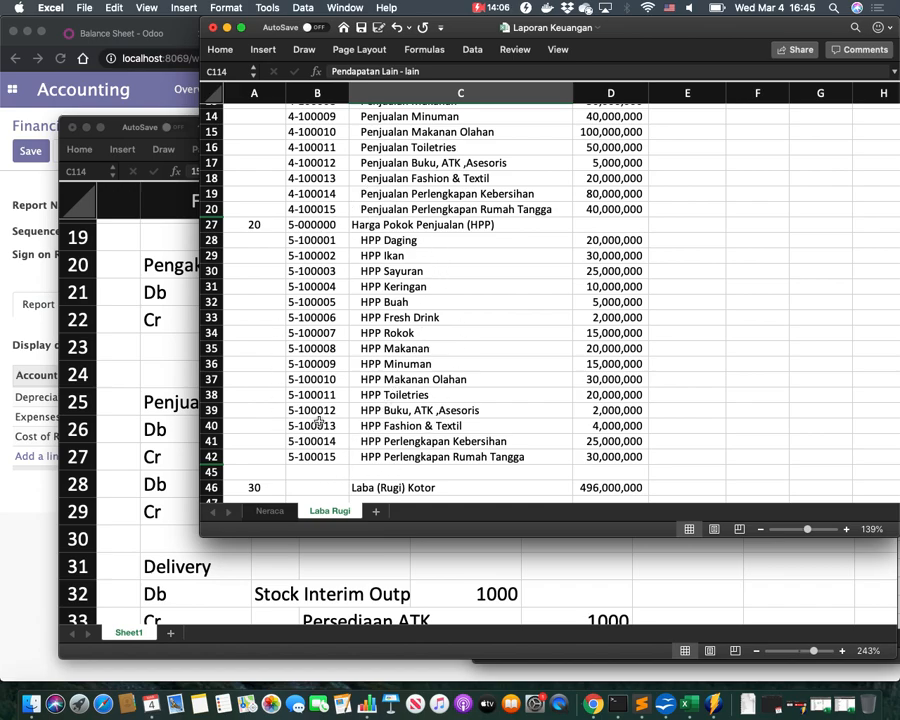
# - Switch back to Odoo in Chrome and remove the Depreciation and Expenses account types from HPP, keeping its details displayed with hierarchy
pyautogui.click(52, 563)
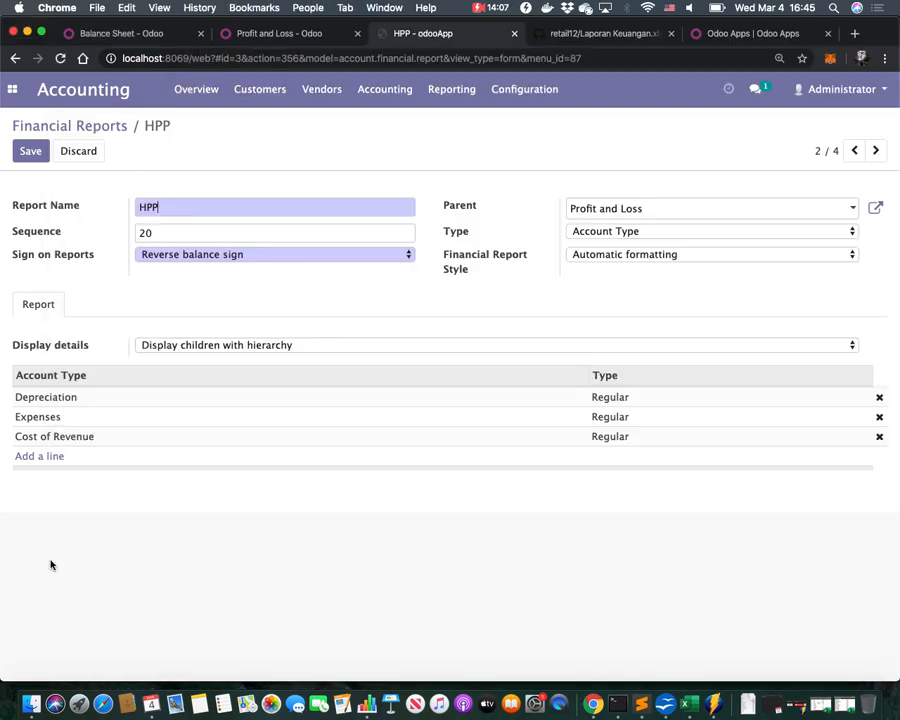
pyautogui.click(879, 398)
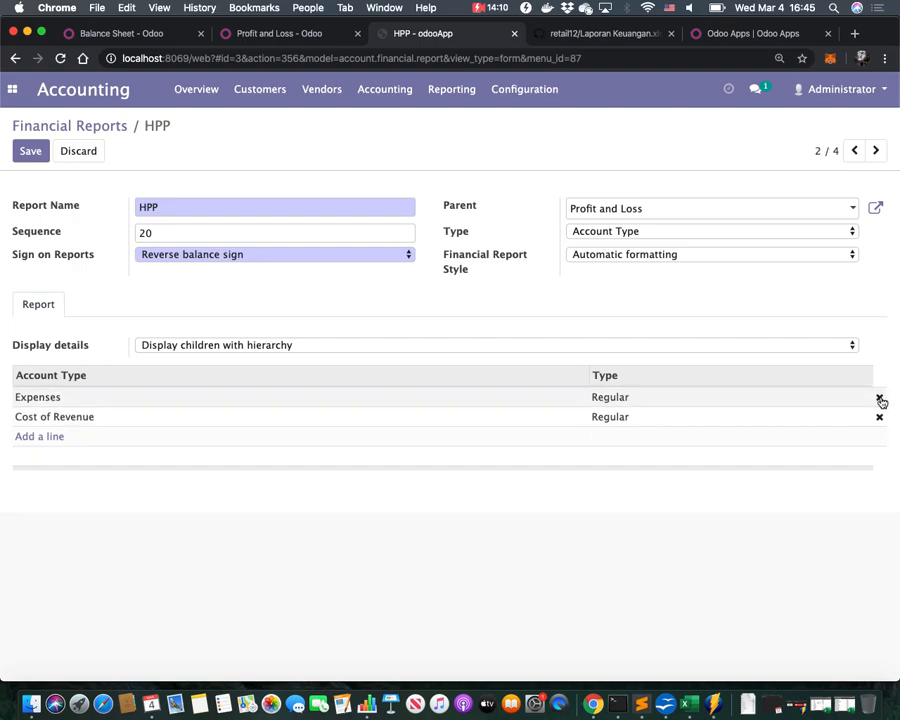
pyautogui.click(879, 398)
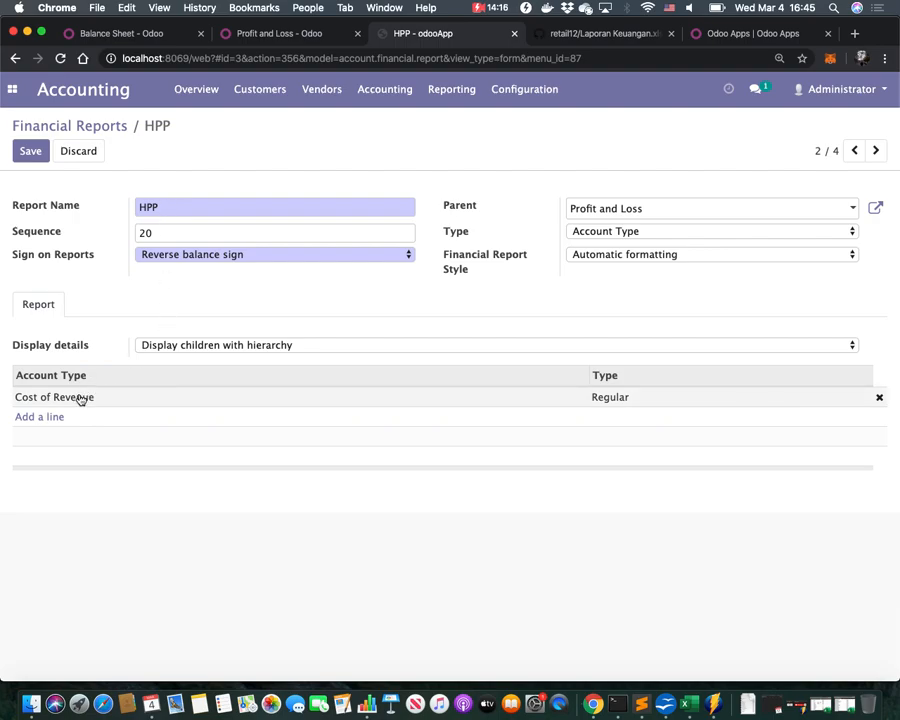
pyautogui.click(176, 345)
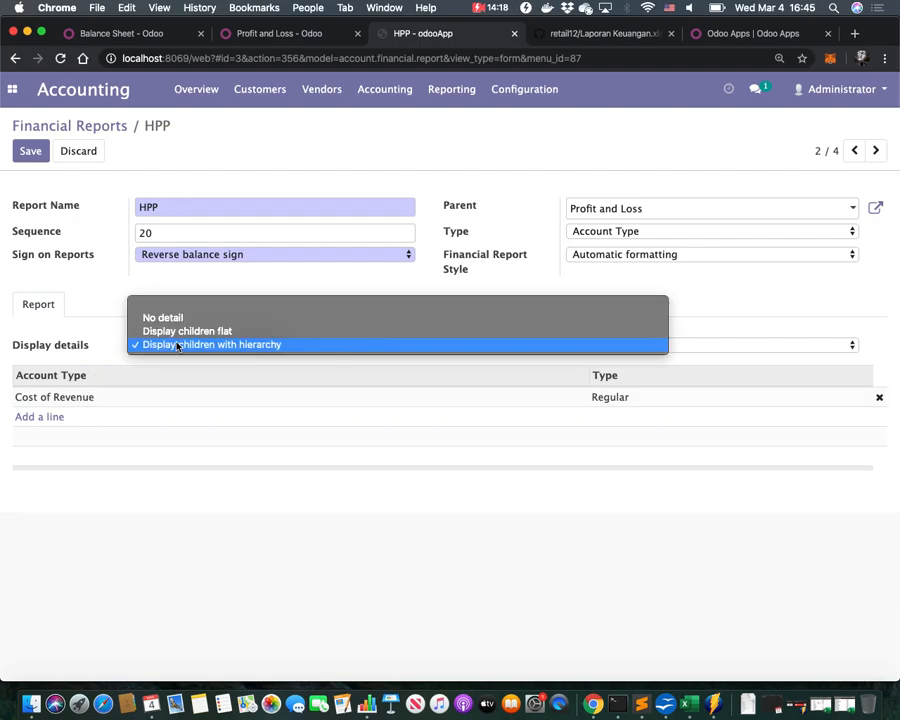
pyautogui.click(176, 345)
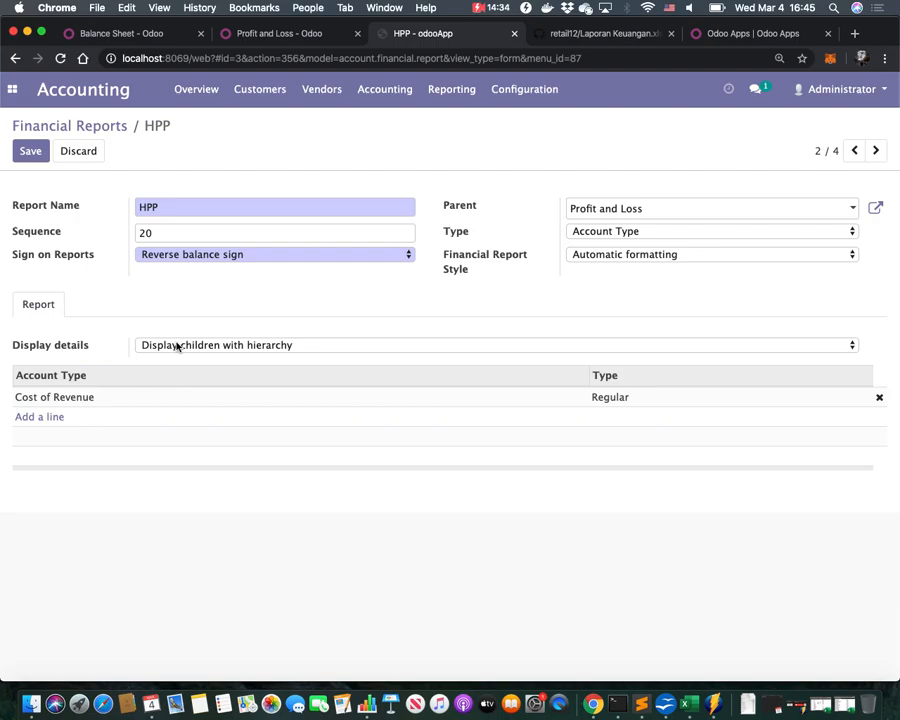
# - Switch to the Book1 workbook in Excel and examine the HPP debit line in the Penjualan ATK journal entry
pyautogui.click(676, 695)
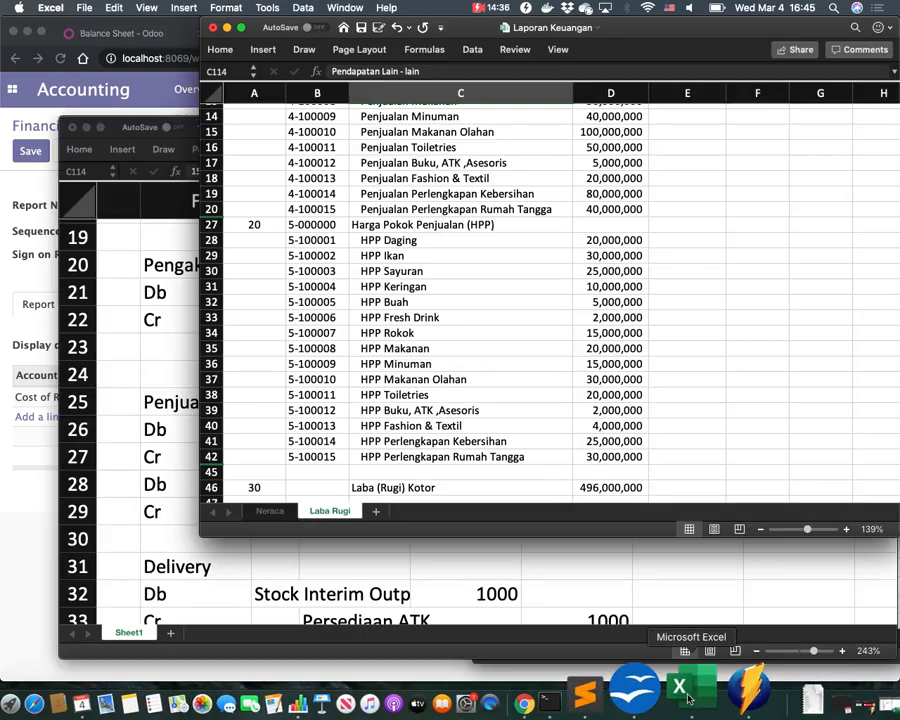
pyautogui.click(102, 382)
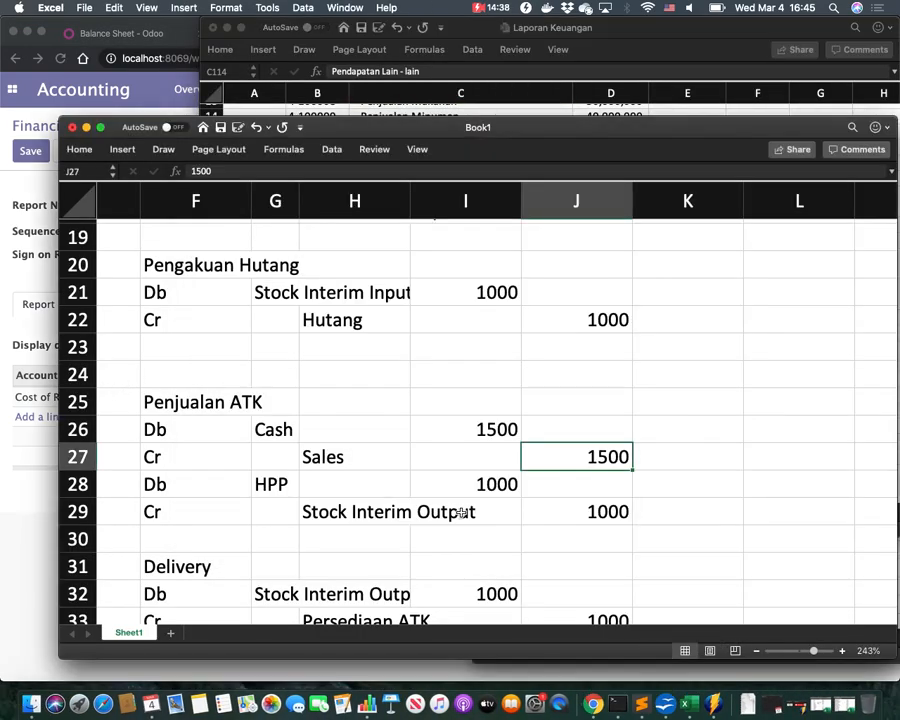
pyautogui.click(275, 484)
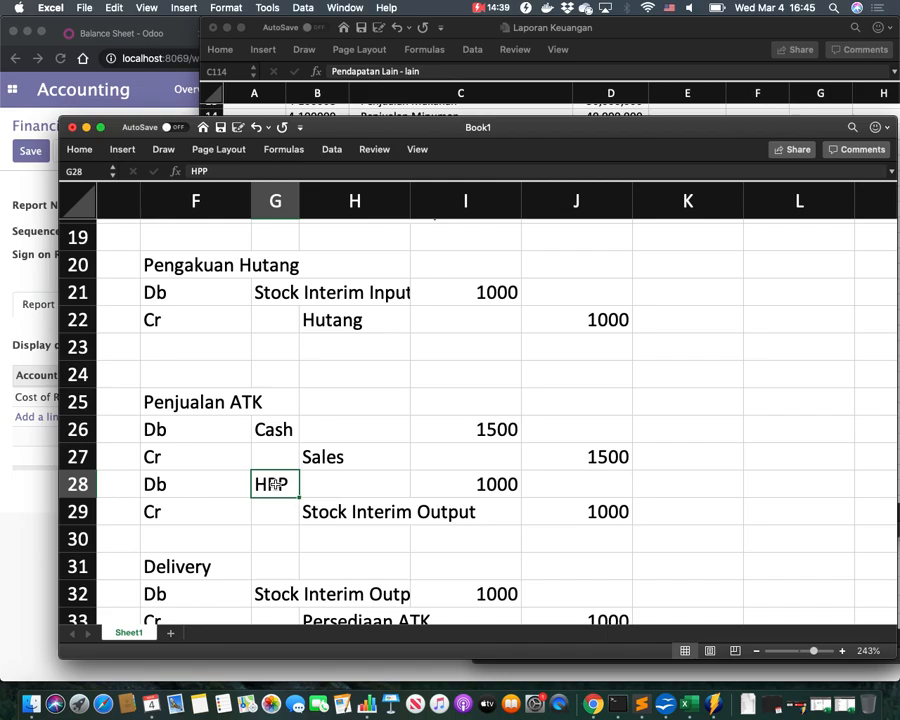
pyautogui.click(498, 484)
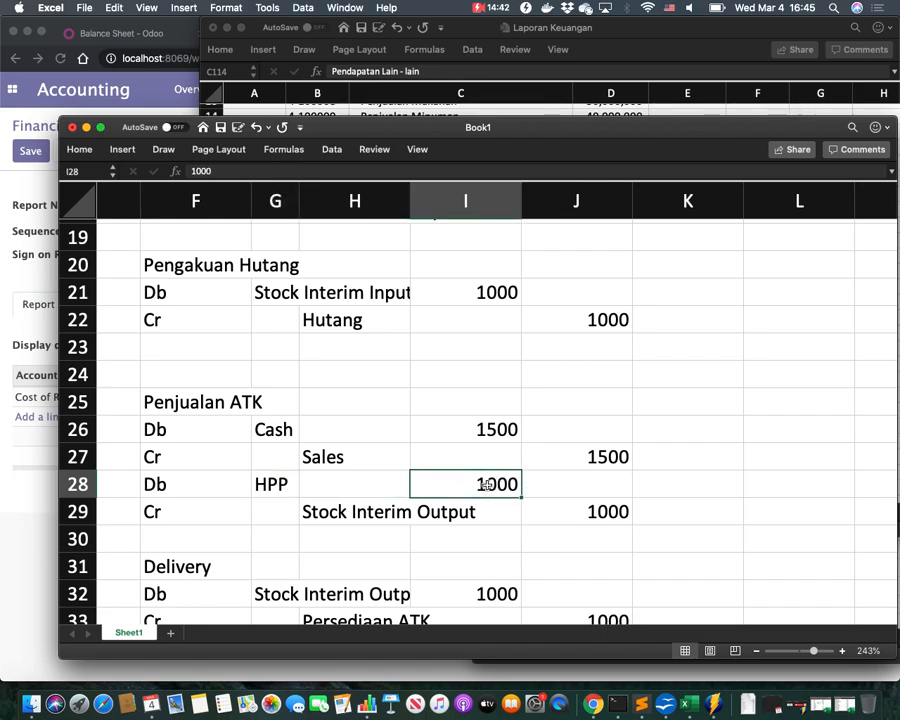
pyautogui.scroll(5, 487, 484)
pyautogui.scroll(-5, 487, 485)
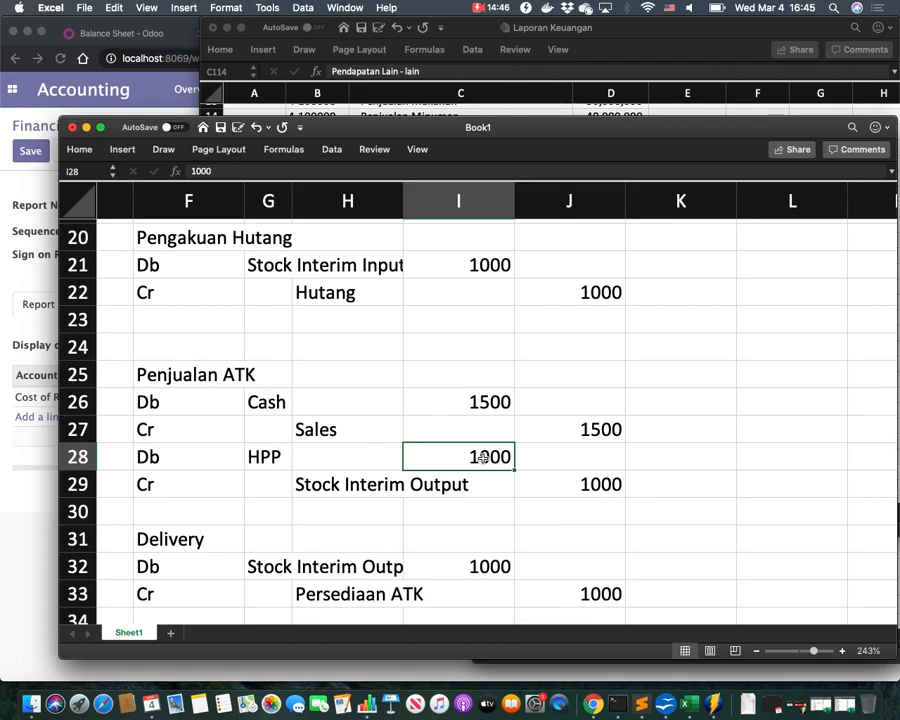
# - Return to Odoo in Chrome, set the HPP report's Sign on Reports to Preserve balance sign, and save it
pyautogui.click(8, 474)
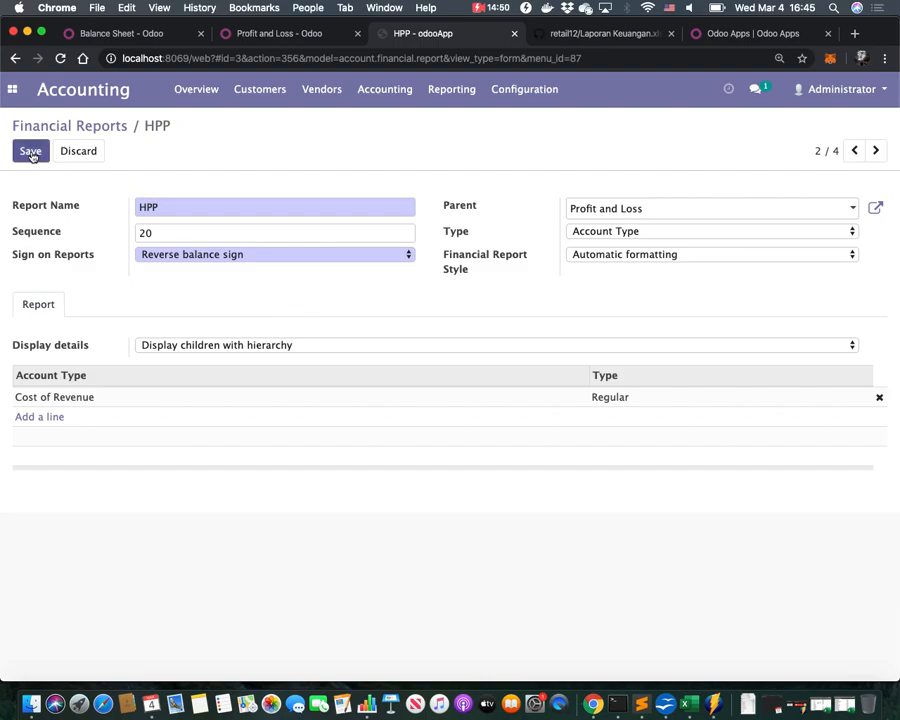
pyautogui.click(171, 257)
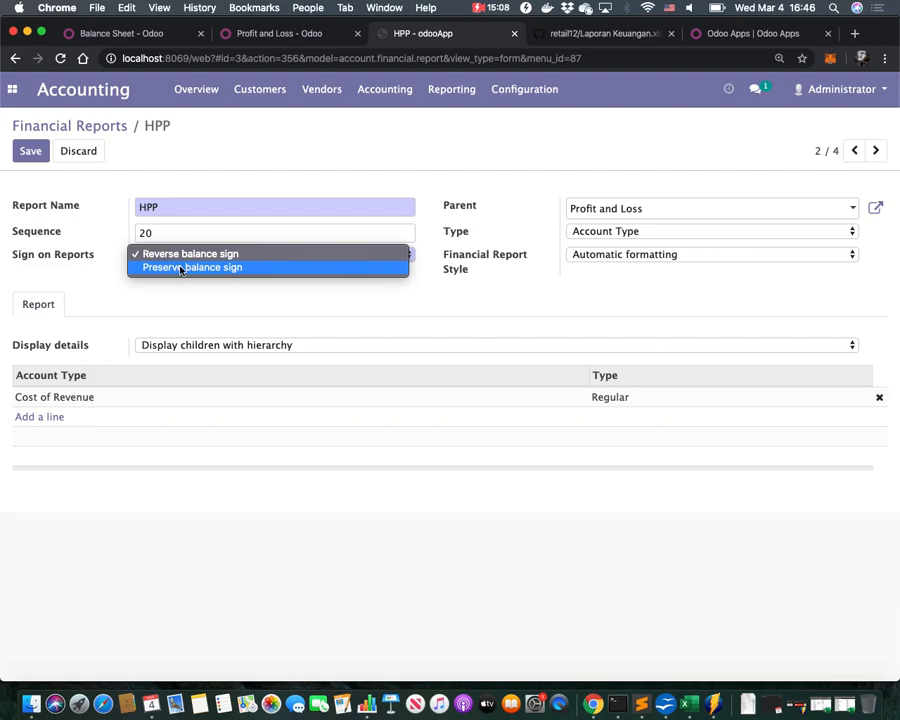
pyautogui.click(181, 268)
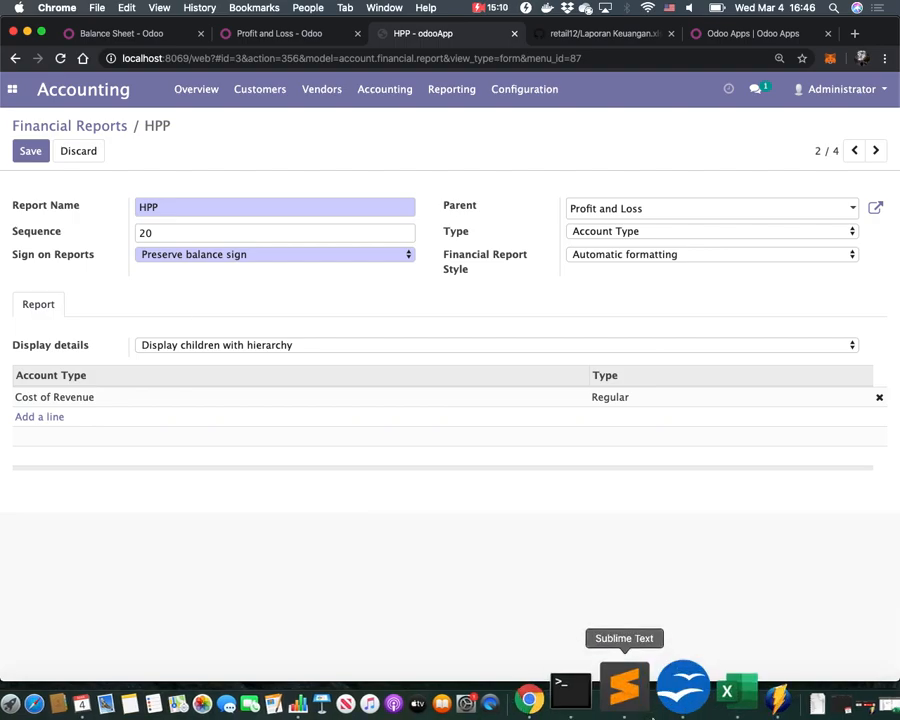
pyautogui.click(28, 151)
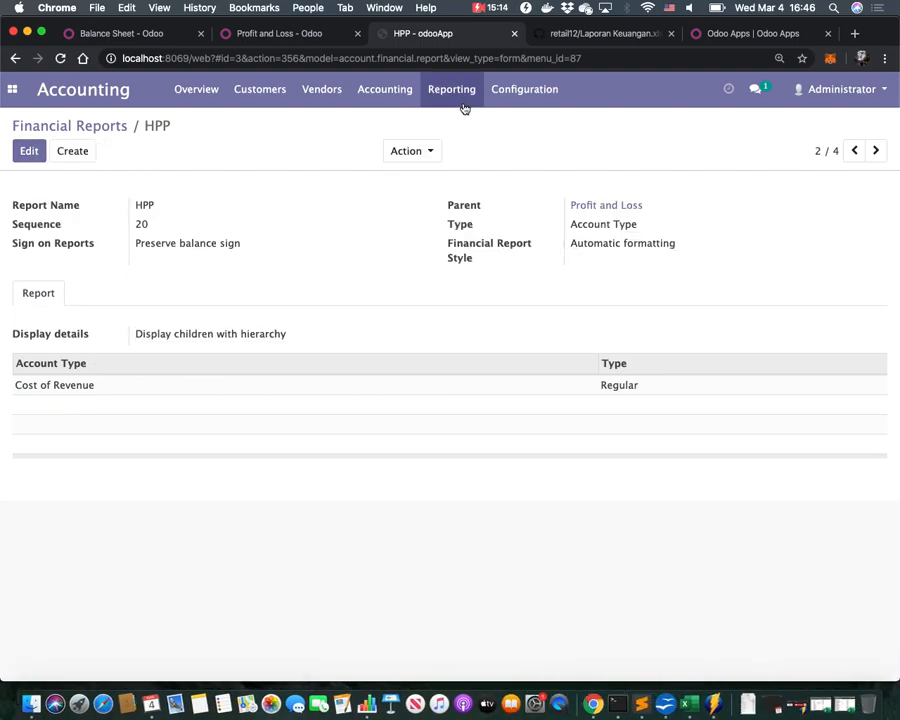
# - Print the Profit and Loss report for all posted entries
pyautogui.click(464, 95)
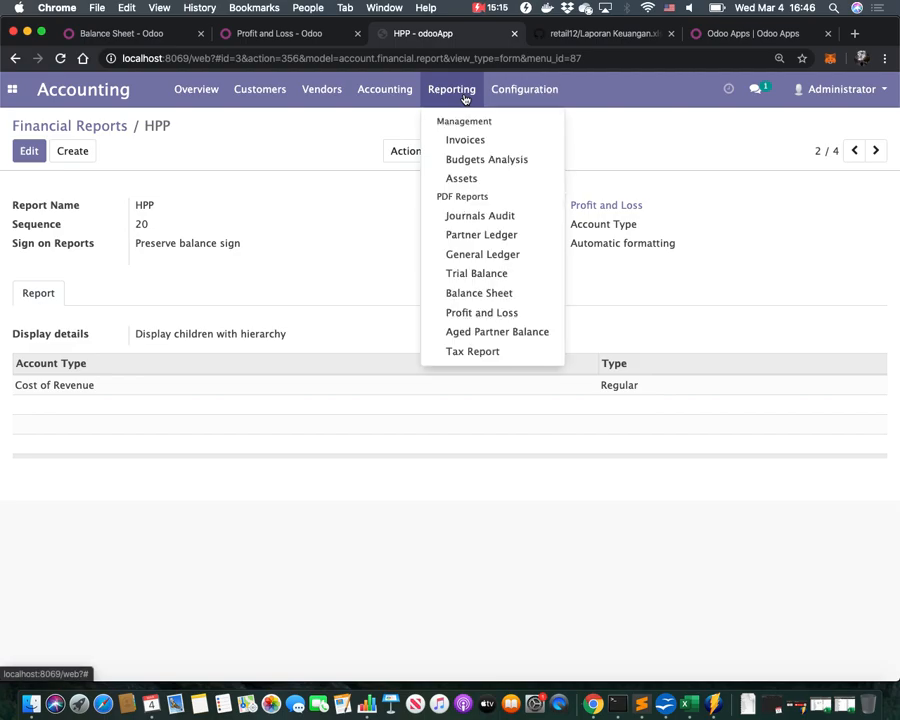
pyautogui.click(472, 314)
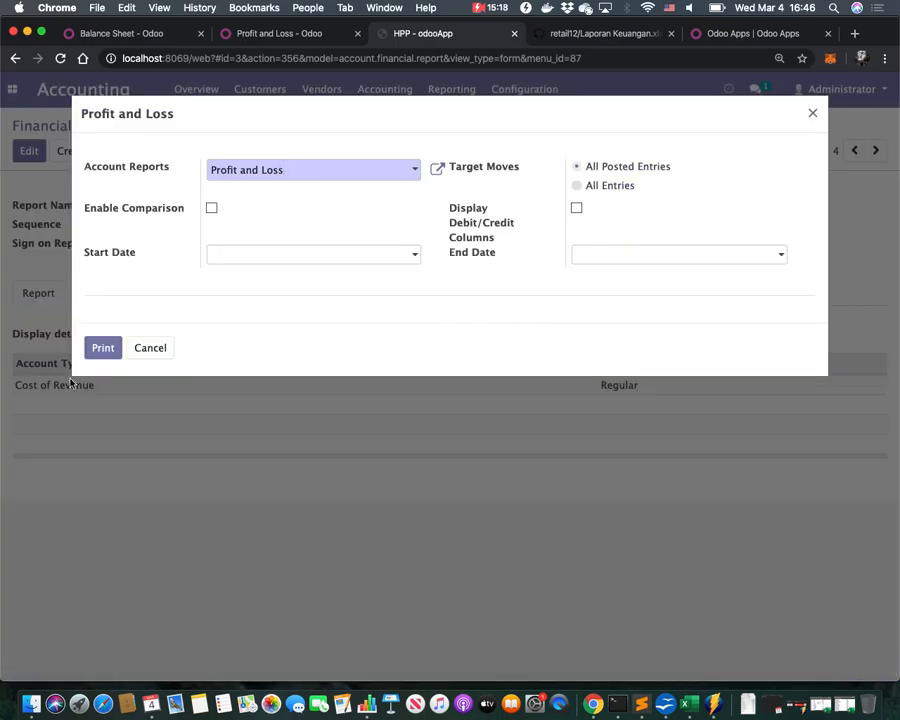
pyautogui.click(103, 350)
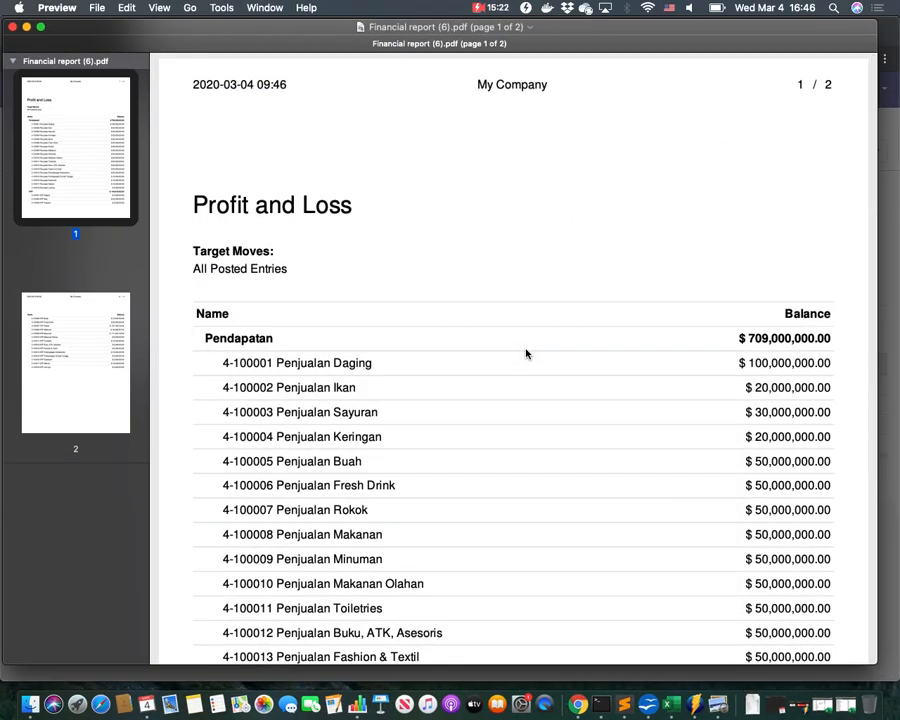
# - Examine the signs of the HPP total and its account balances across both pages of the printed Profit and Loss report
pyautogui.scroll(-5, 525, 352)
pyautogui.scroll(-5, 526, 354)
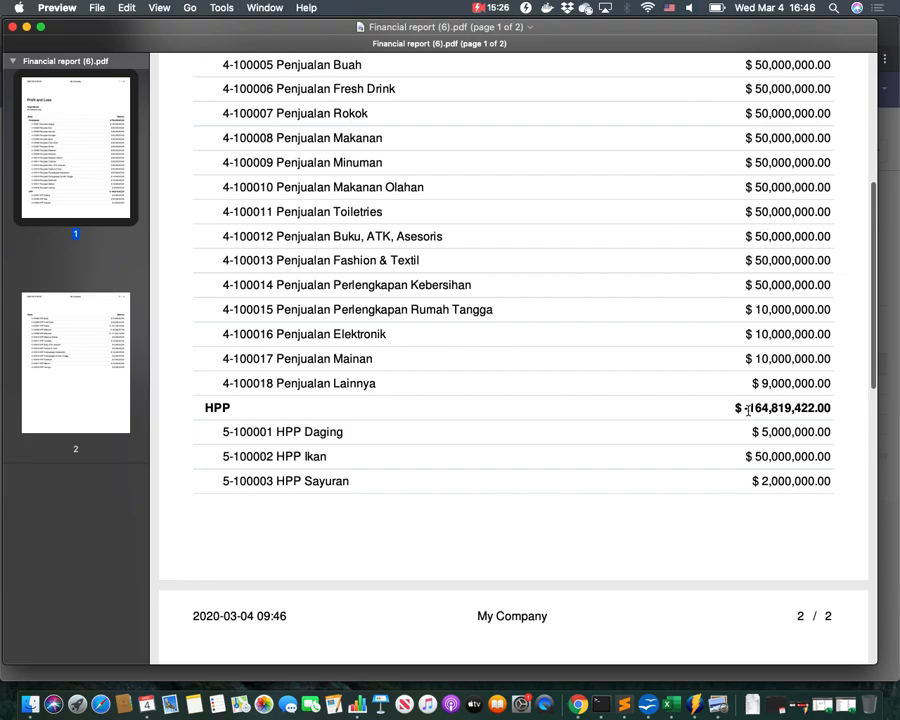
pyautogui.scroll(-1, 745, 402)
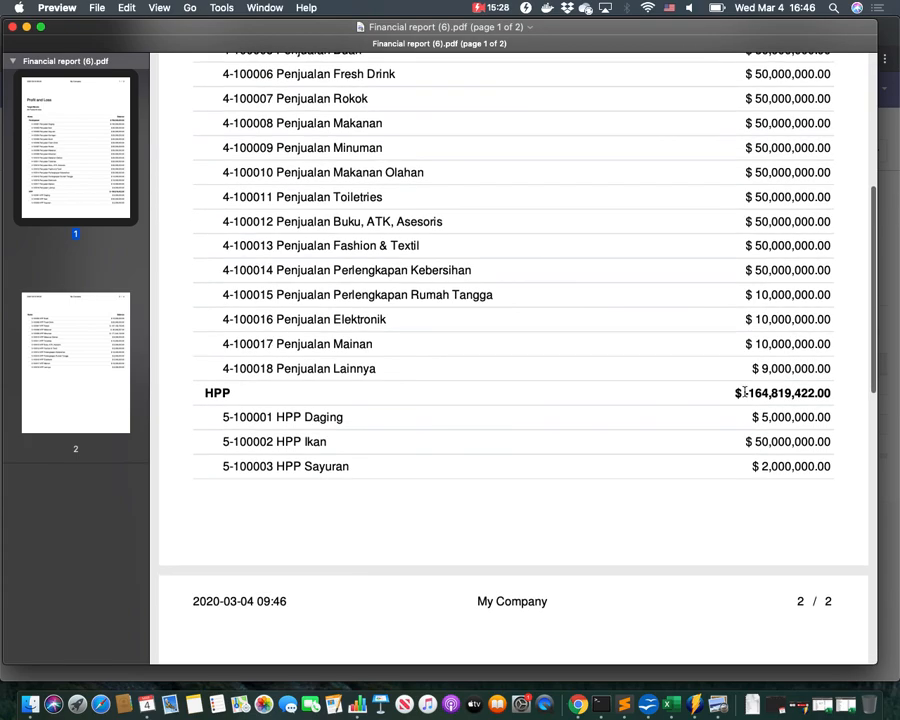
pyautogui.scroll(-12, 763, 415)
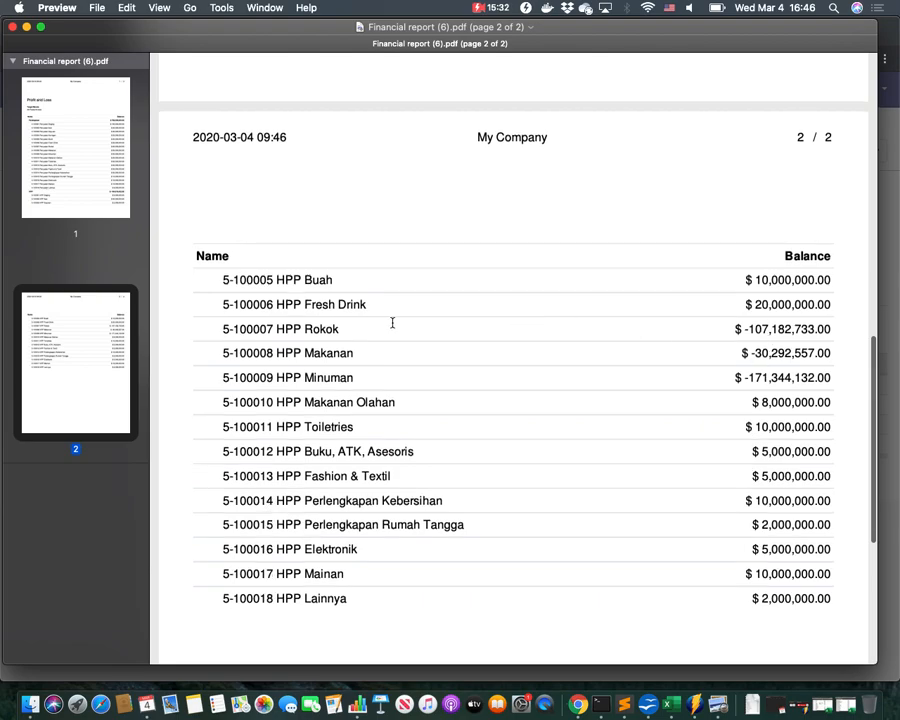
pyautogui.scroll(-10, 392, 322)
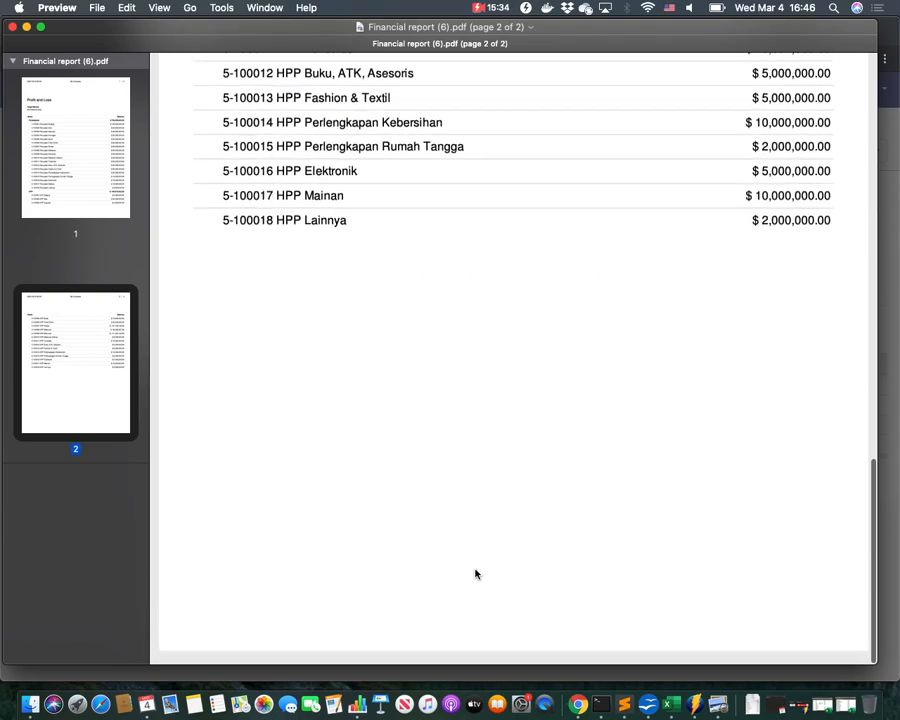
pyautogui.scroll(14, 475, 573)
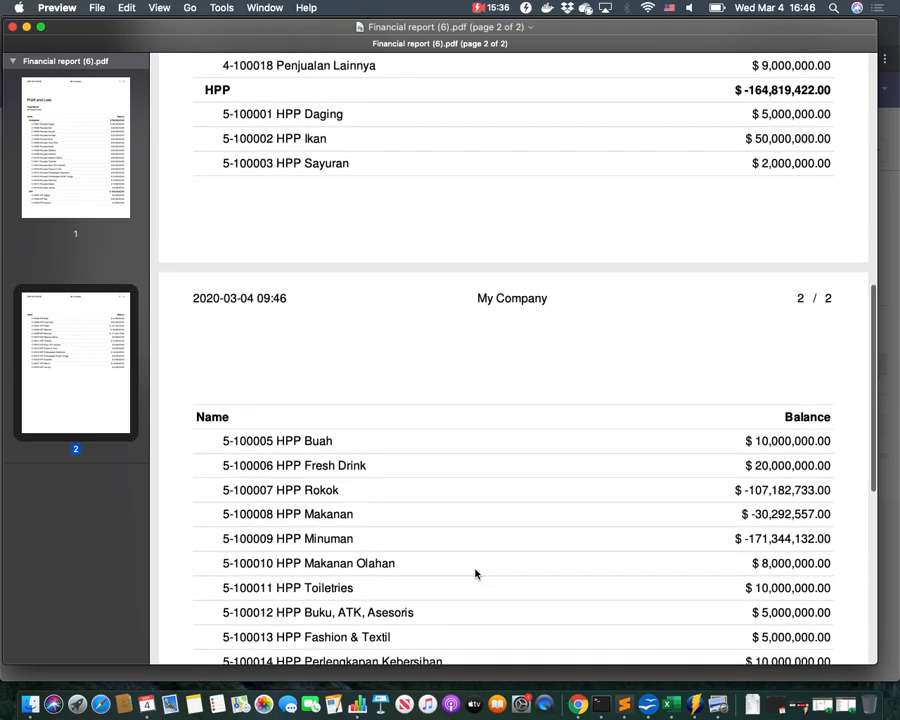
pyautogui.scroll(5, 475, 573)
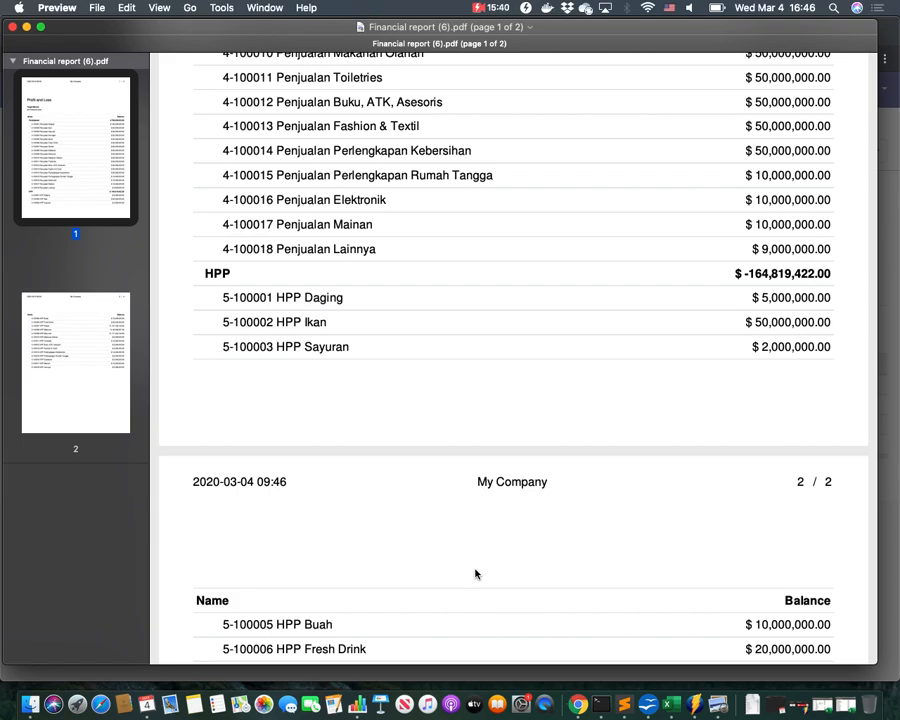
pyautogui.scroll(3, 422, 434)
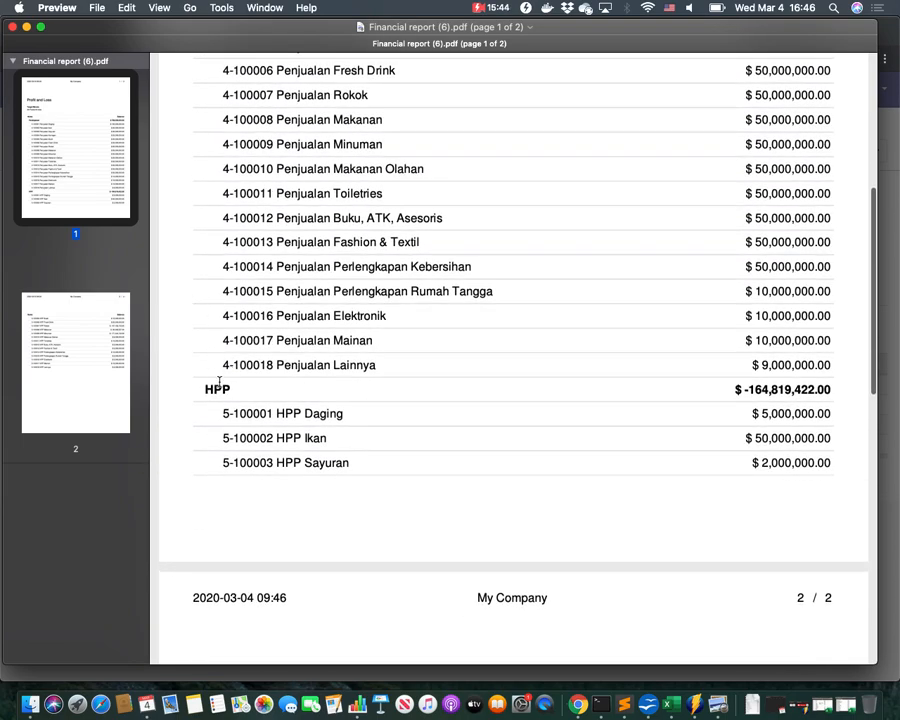
pyautogui.scroll(-10, 321, 317)
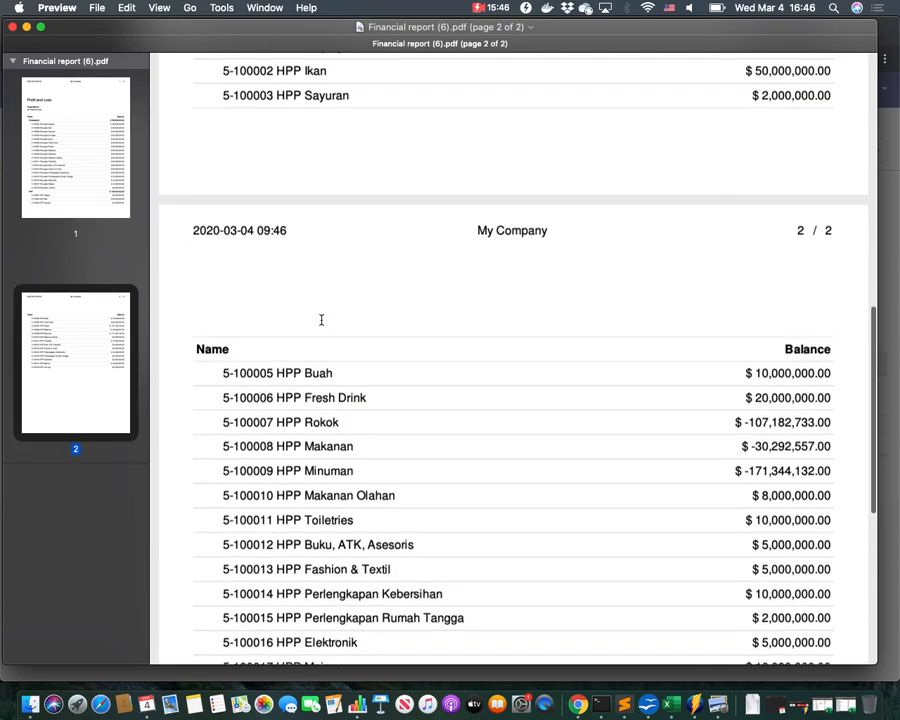
pyautogui.scroll(-5, 301, 363)
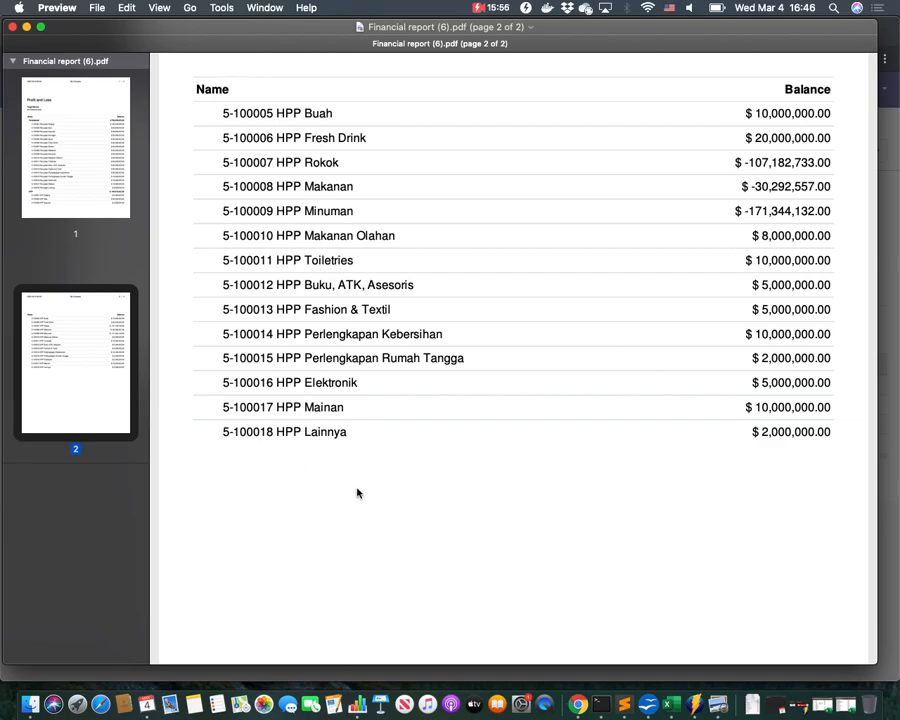
pyautogui.scroll(-2, 250, 488)
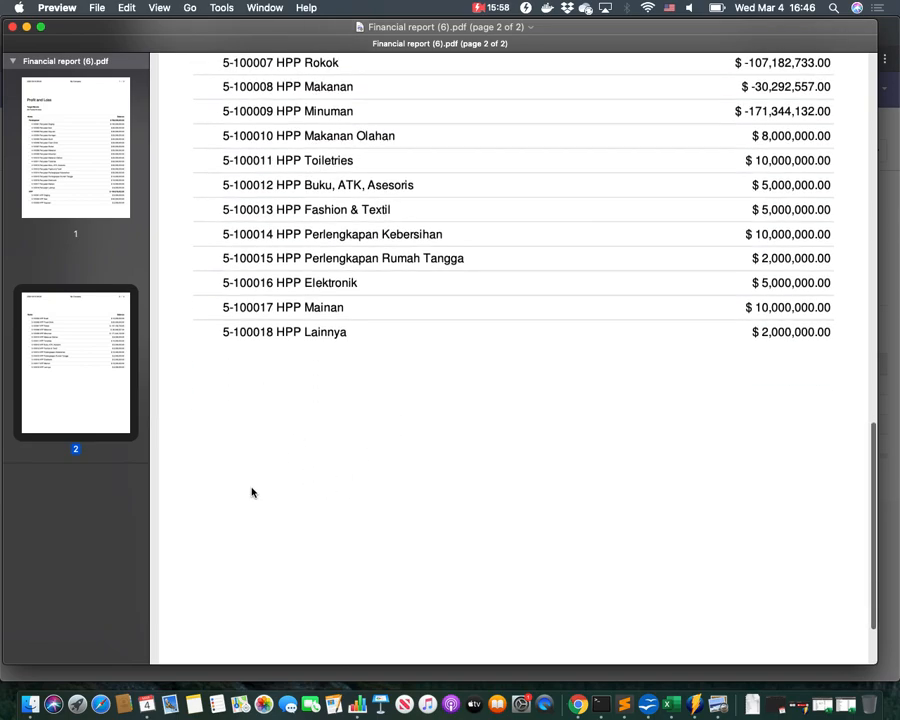
pyautogui.scroll(5, 250, 488)
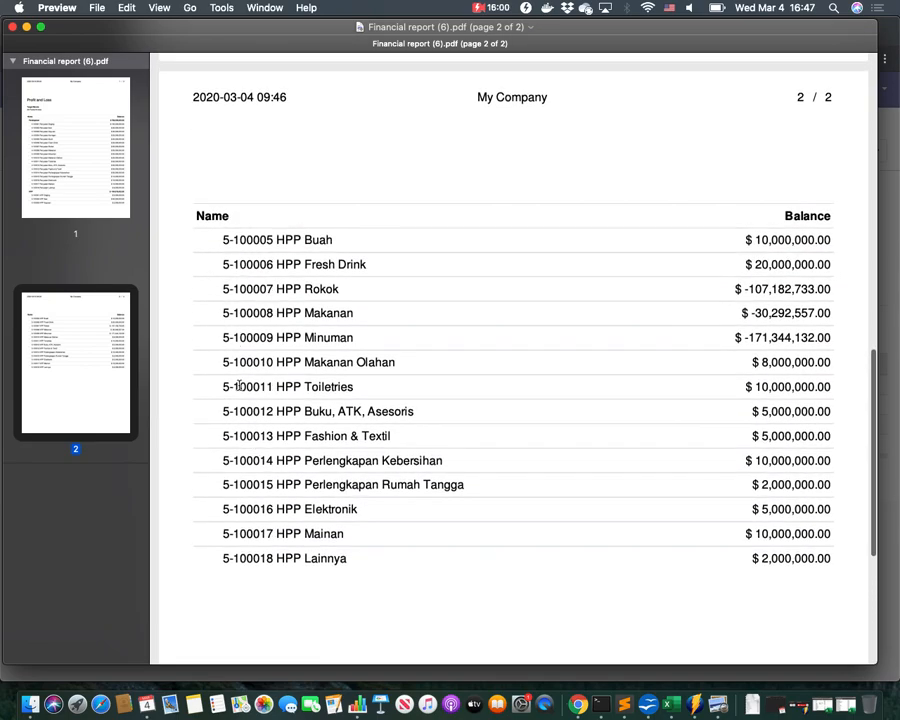
# - Close the printed financial report PDF and dismiss the Profit and Loss print dialog in Chrome
pyautogui.click(12, 26)
pyautogui.click(152, 352)
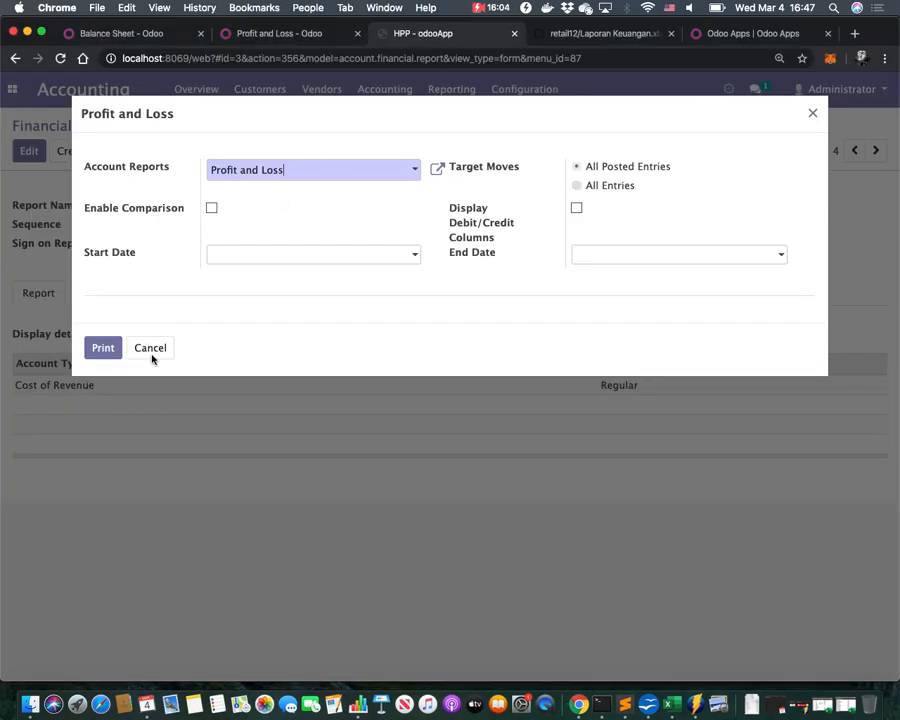
pyautogui.click(490, 7)
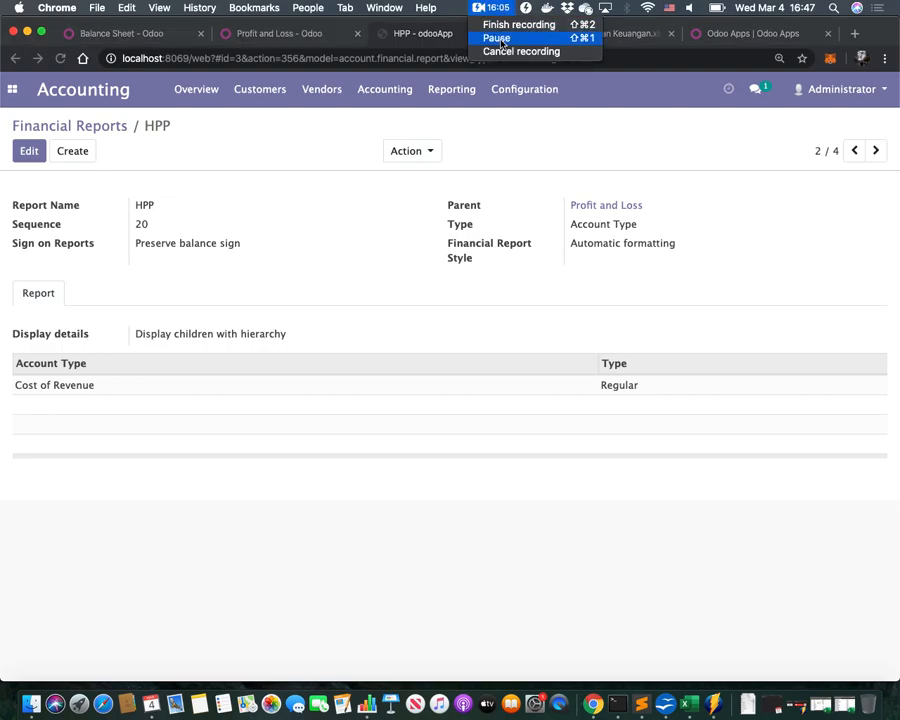
pyautogui.click(497, 38)
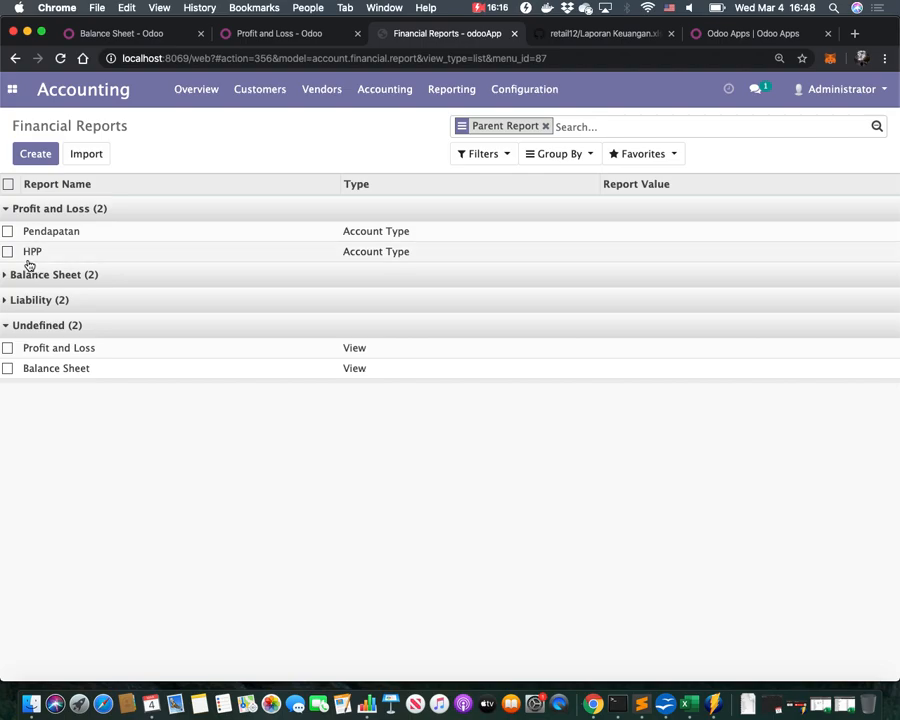
# - Create a financial report named Laba Rugi Kotor with sequence 30 and Profit and Loss as its parent
pyautogui.click(36, 155)
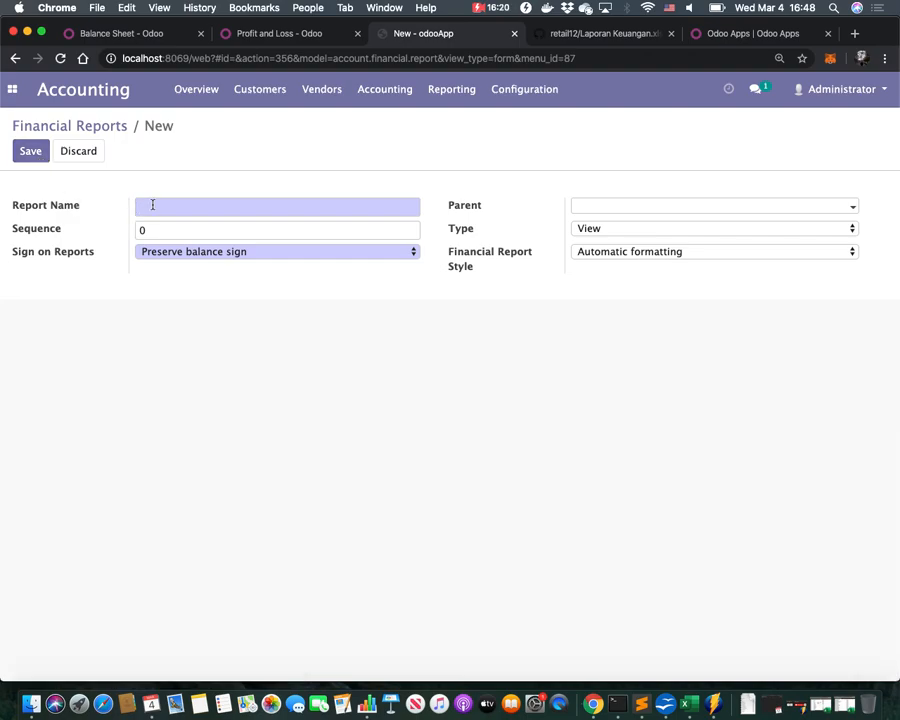
pyautogui.write('L')
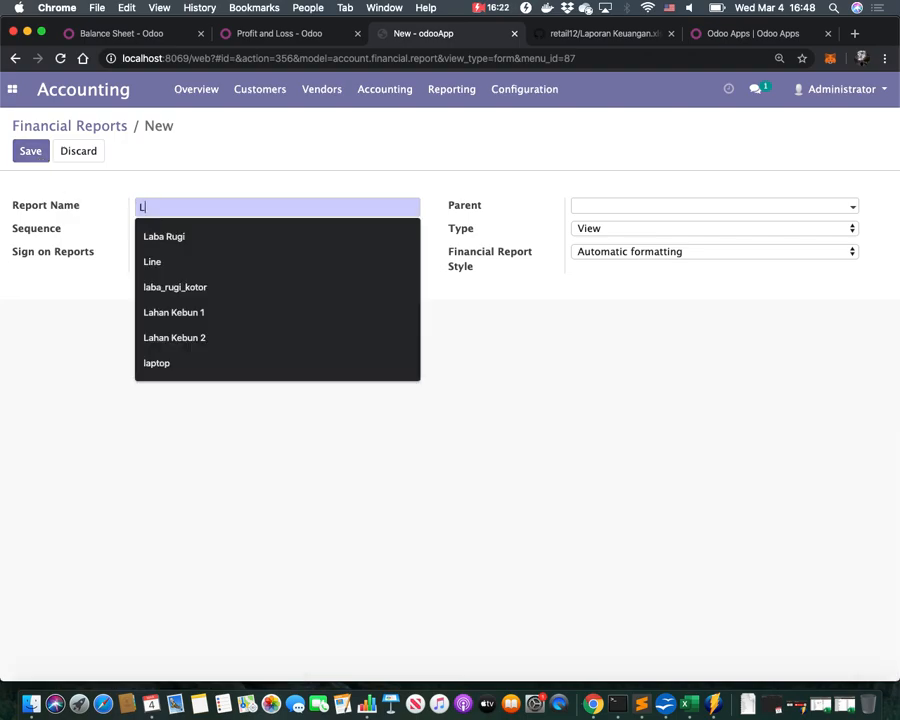
pyautogui.write('aba Rugi Kotor')
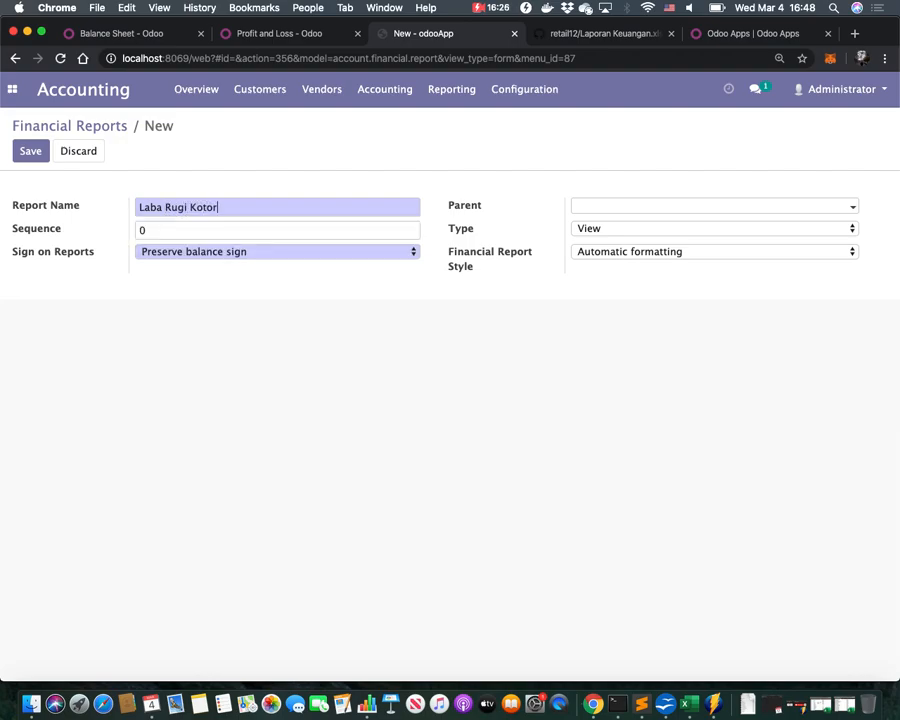
pyautogui.write('30')
pyautogui.click(614, 207)
pyautogui.click(616, 229)
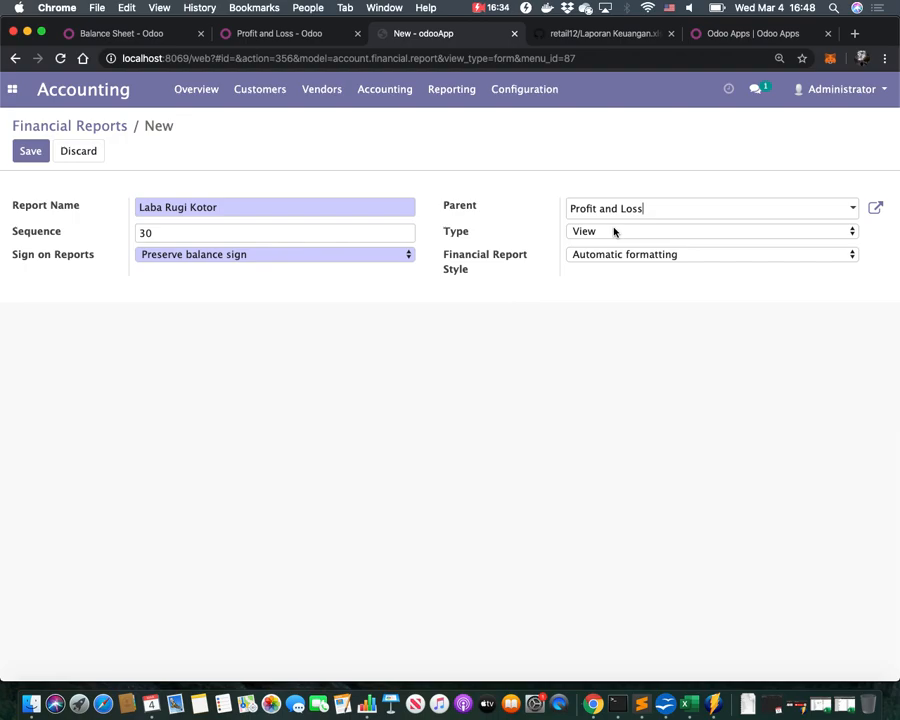
# - Set the new report's type to Account Type and its display details to No detail
pyautogui.click(614, 232)
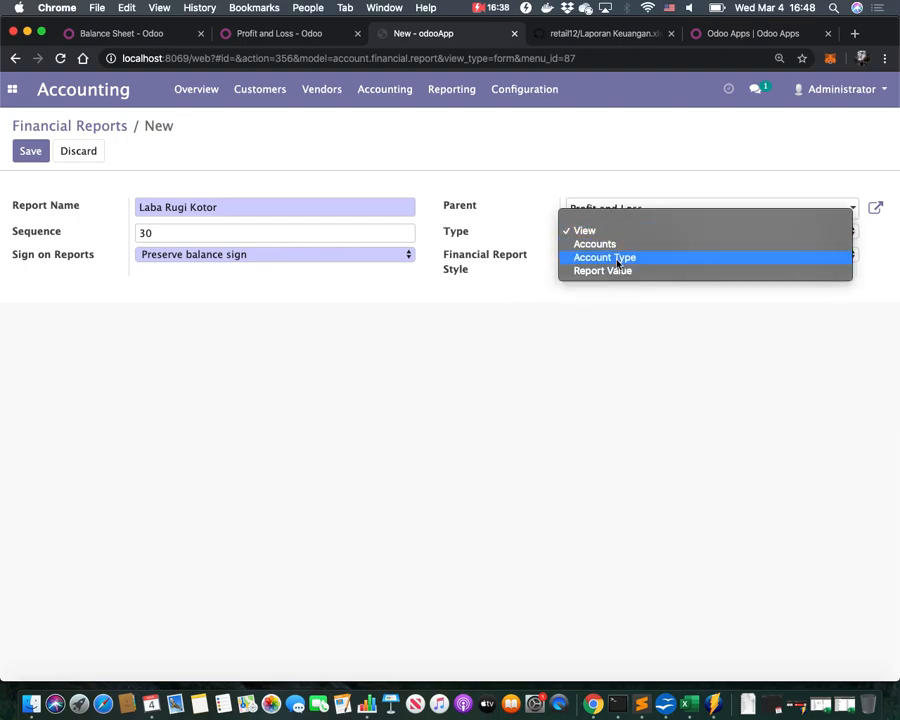
pyautogui.click(617, 259)
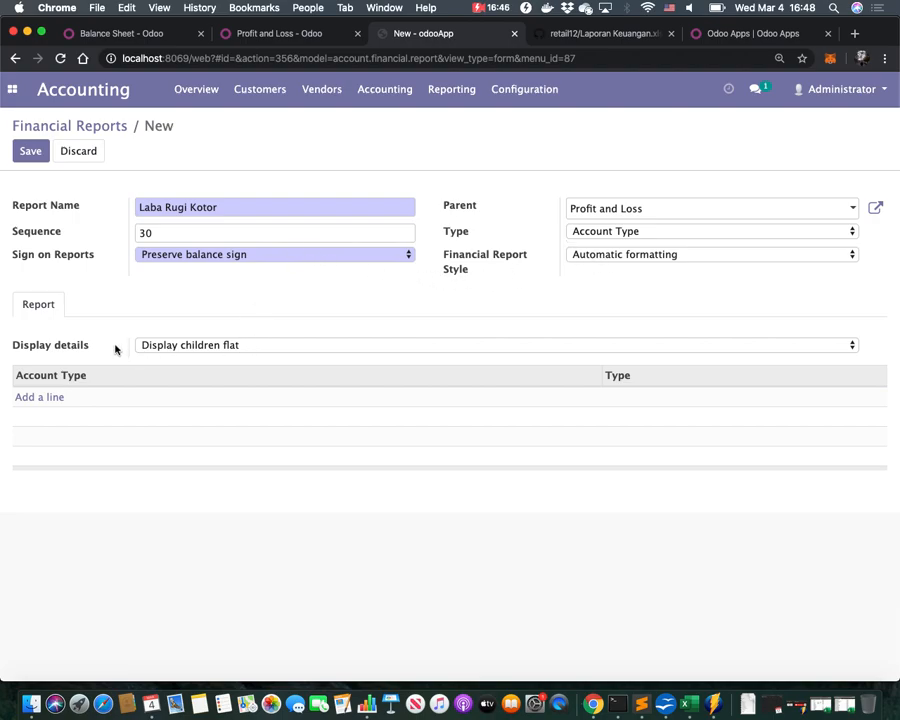
pyautogui.click(173, 348)
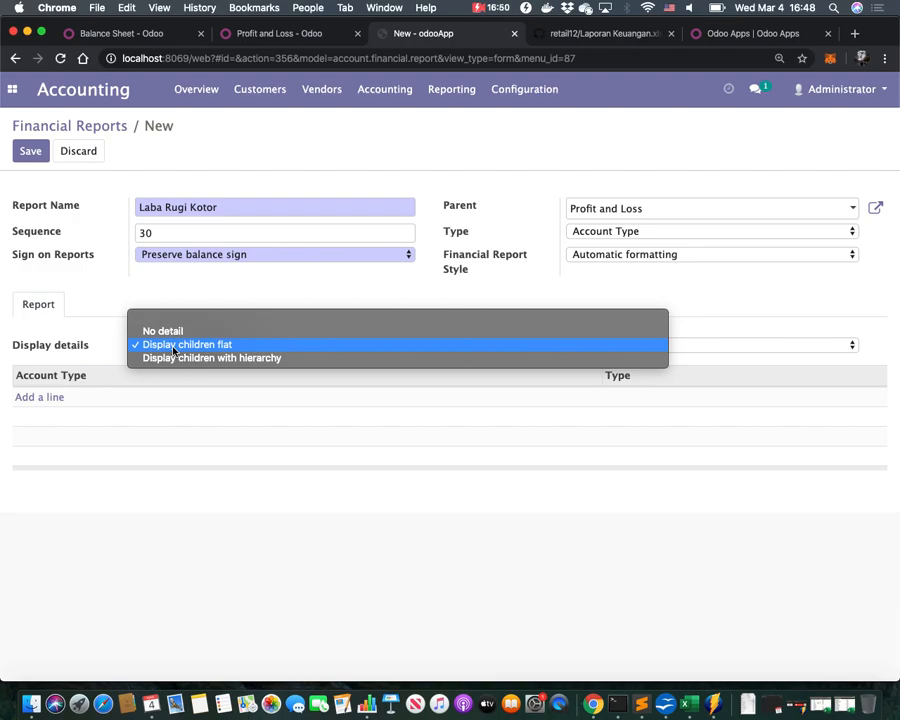
pyautogui.click(176, 331)
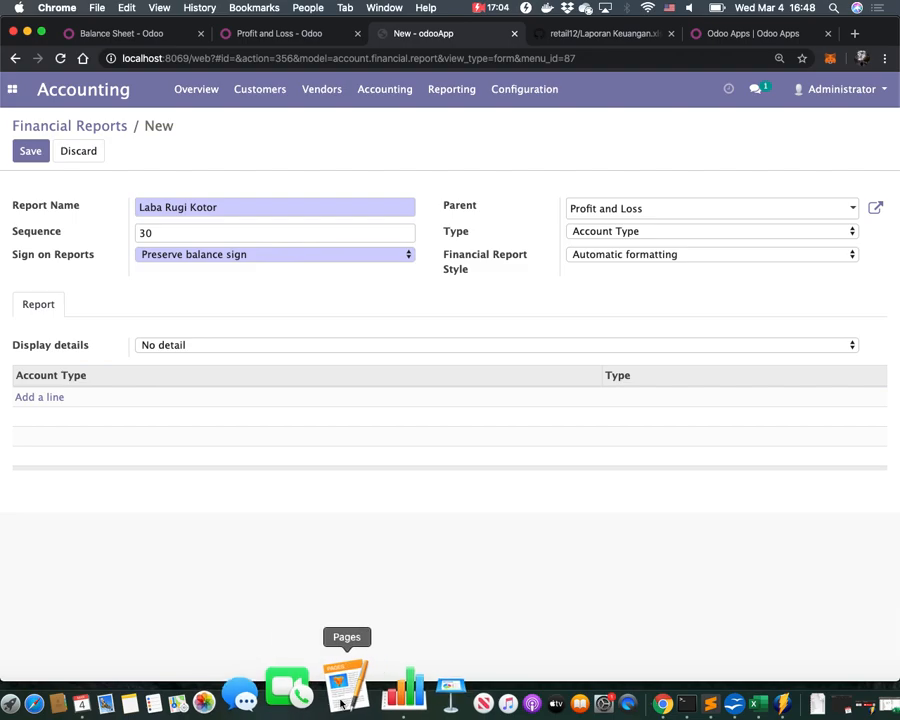
# - Print the Profit and Loss report for all posted entries while keeping the Laba Rugi Kotor form open
pyautogui.click(451, 98)
pyautogui.click(466, 311)
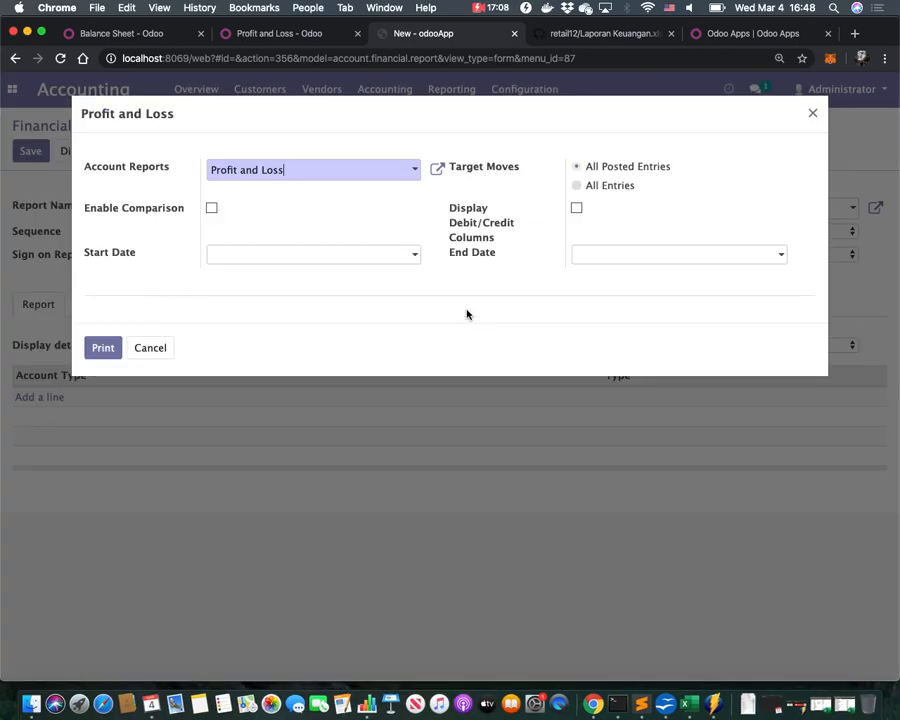
pyautogui.click(102, 348)
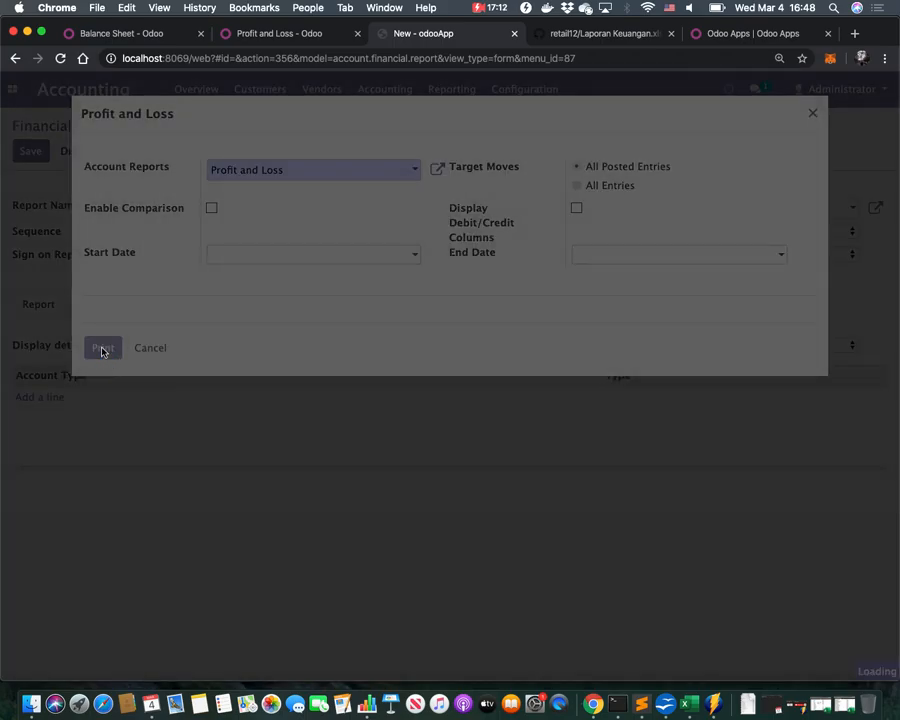
# - Compare the Pendapatan and HPP totals and HPP account balances in the printed PDF, then return to Chrome and dismiss the print dialog
pyautogui.scroll(-5, 424, 332)
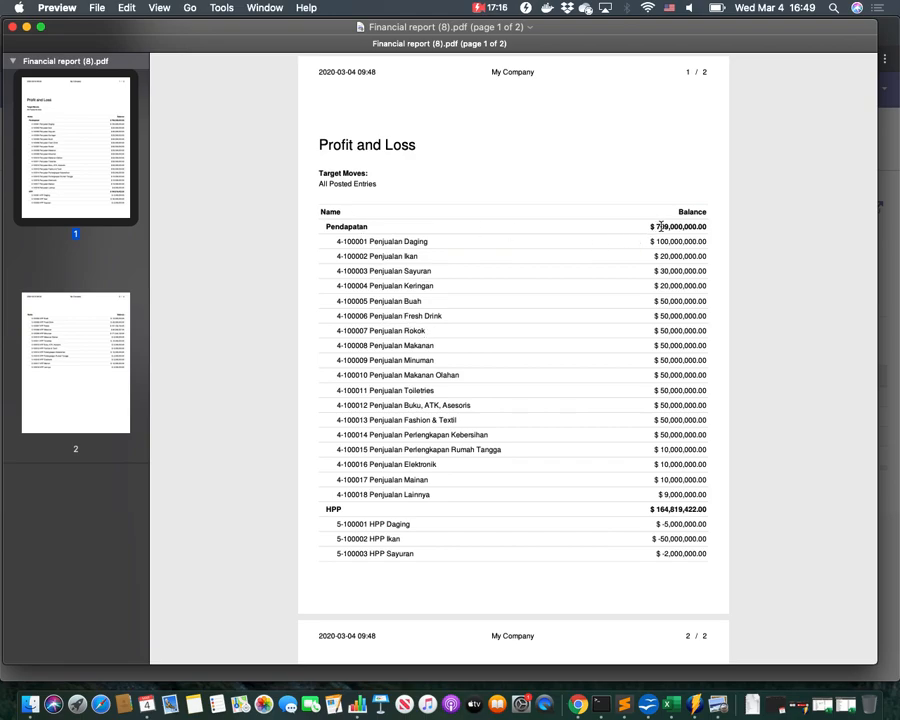
pyautogui.moveTo(658, 227); pyautogui.dragTo(713, 231)
pyautogui.moveTo(657, 510); pyautogui.dragTo(702, 511)
pyautogui.scroll(5, 590, 454)
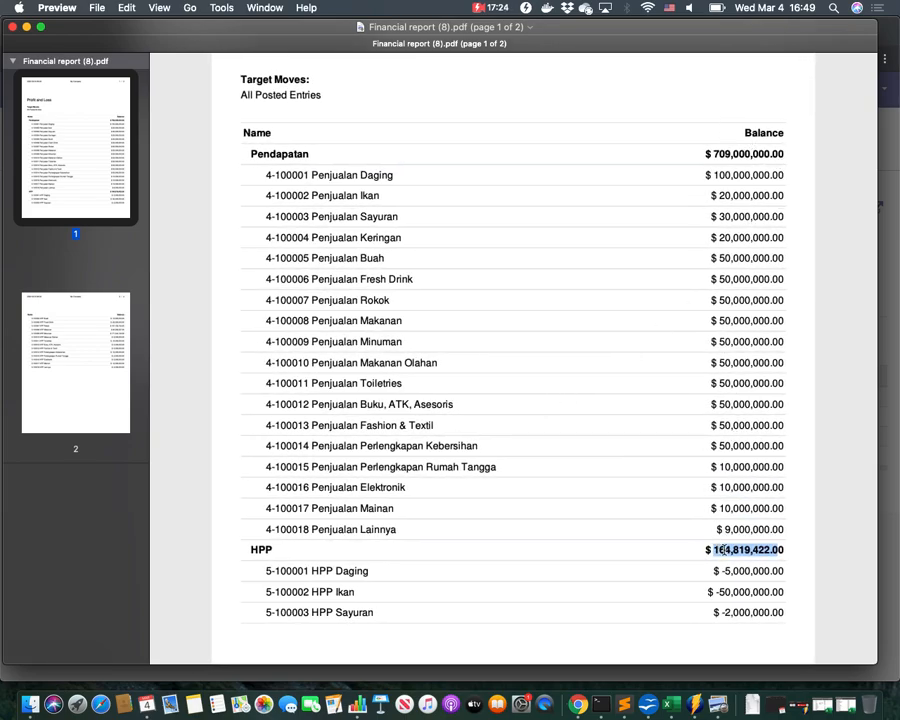
pyautogui.scroll(-10, 443, 341)
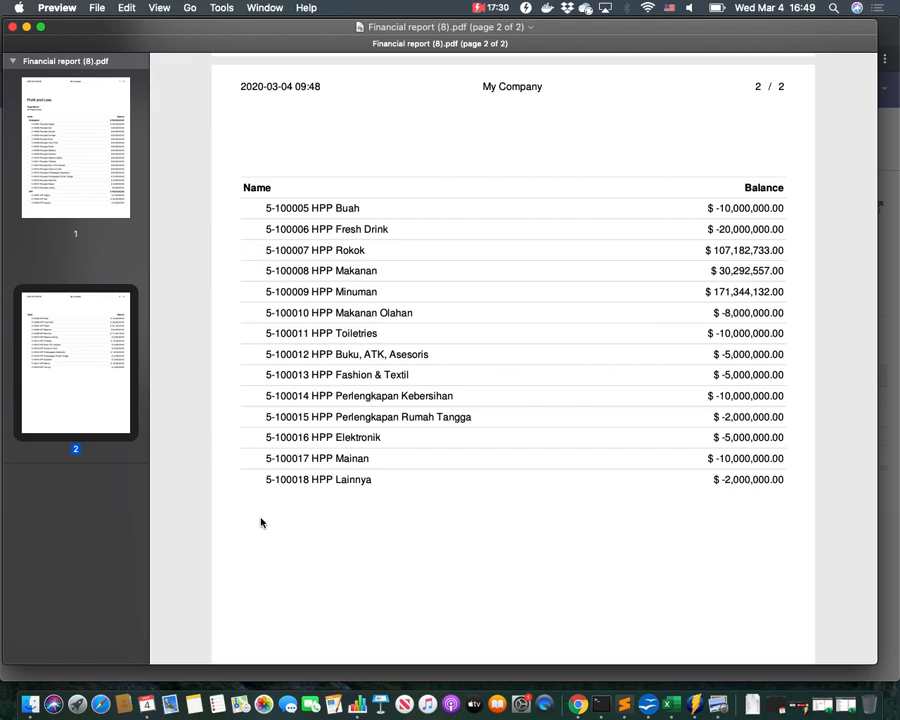
pyautogui.click(578, 704)
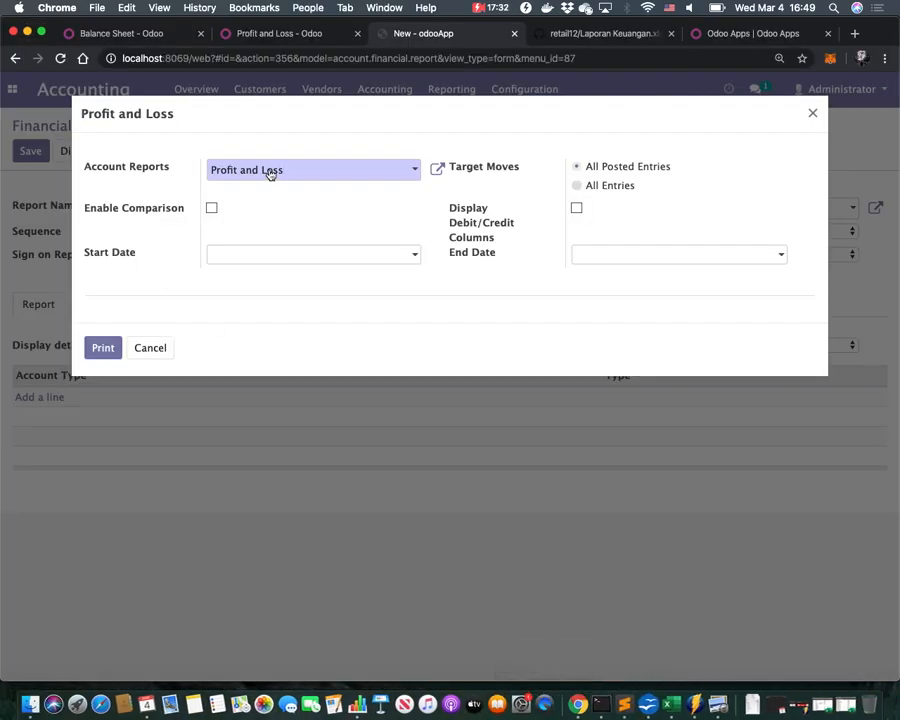
pyautogui.click(155, 347)
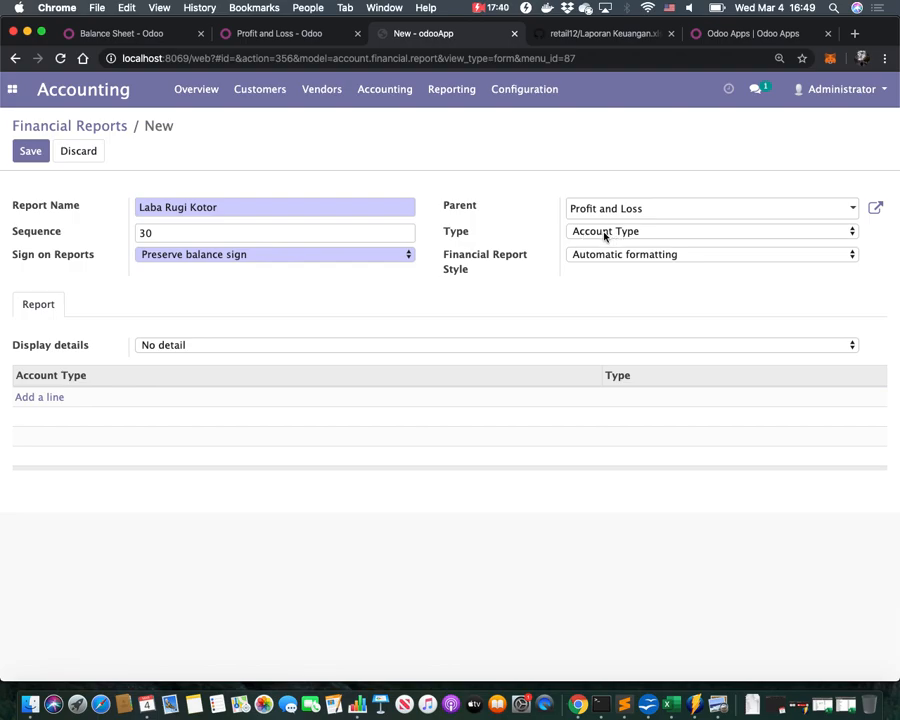
# - Add the Income and Cost of Revenue account types to the Laba Rugi Kotor report
pyautogui.click(44, 401)
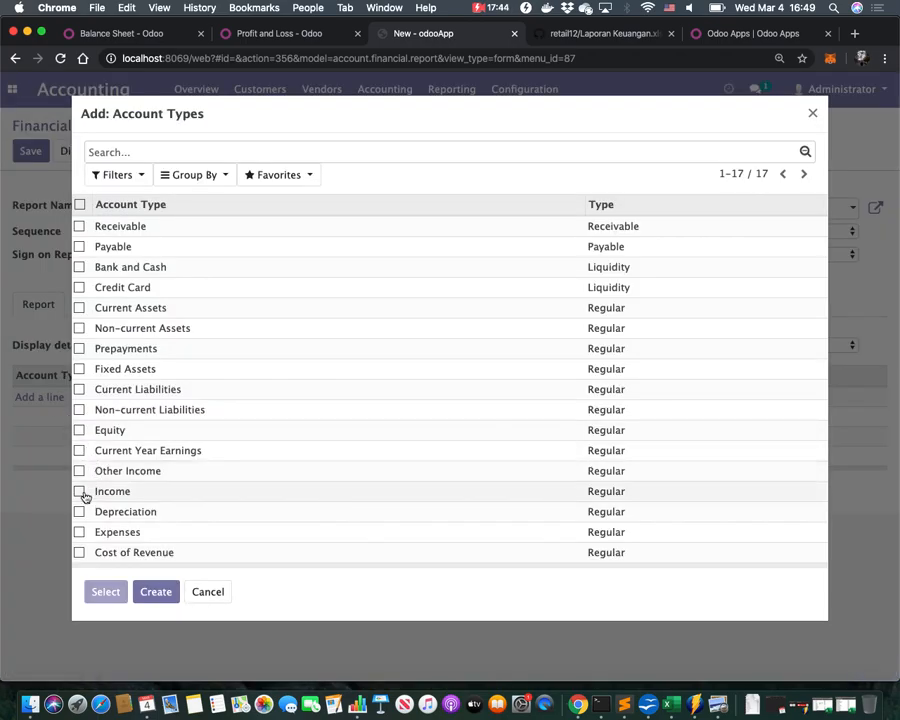
pyautogui.click(80, 492)
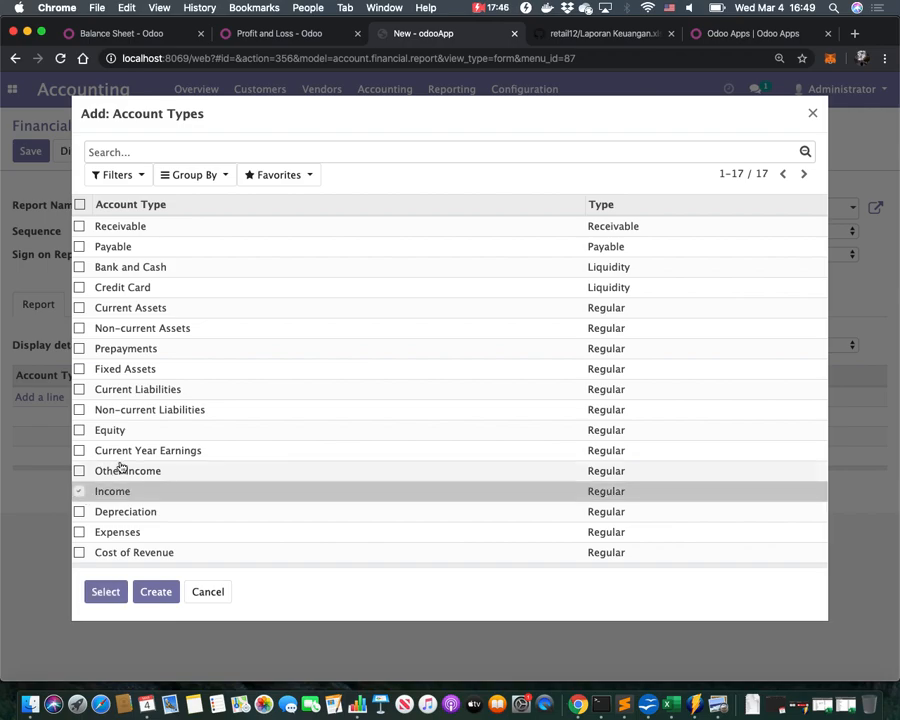
pyautogui.click(78, 553)
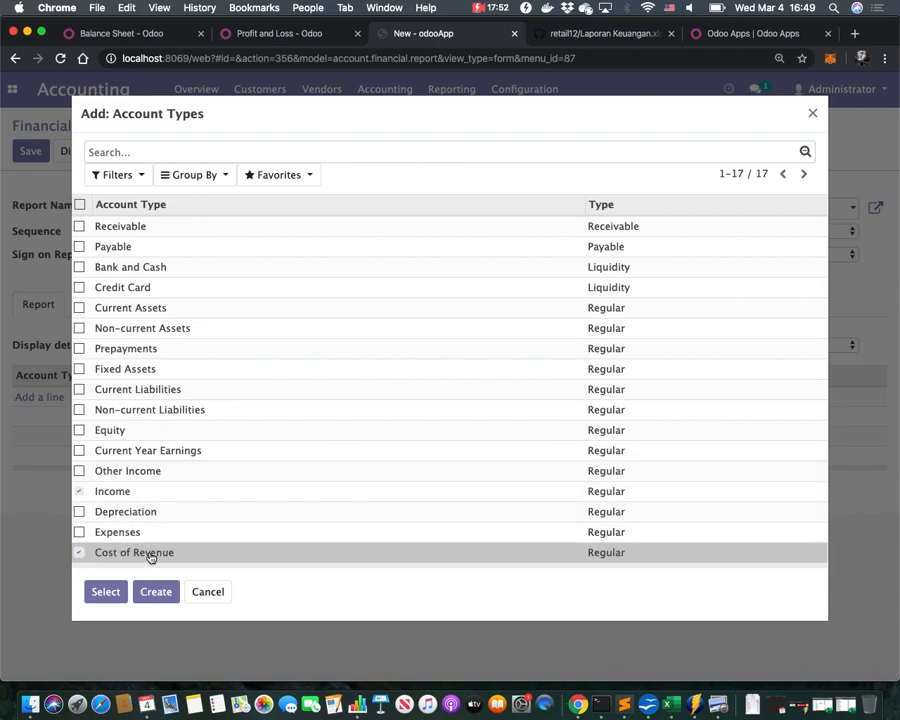
pyautogui.click(107, 595)
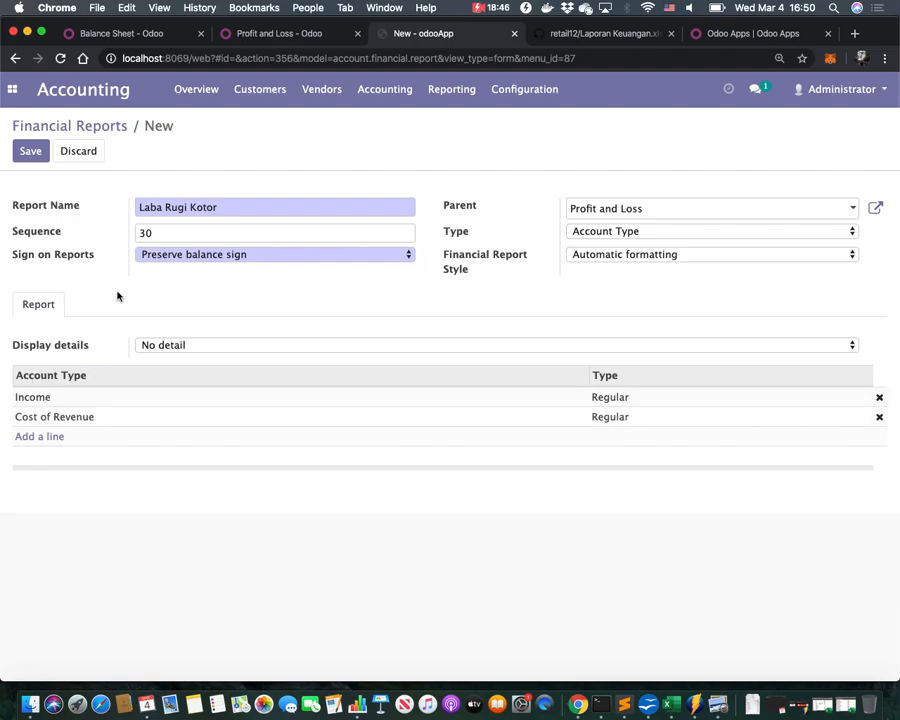
# - Set Laba Rugi Kotor's Sign on Reports to Reverse balance sign, save it, and return to the Financial Reports list
pyautogui.click(186, 257)
pyautogui.click(190, 241)
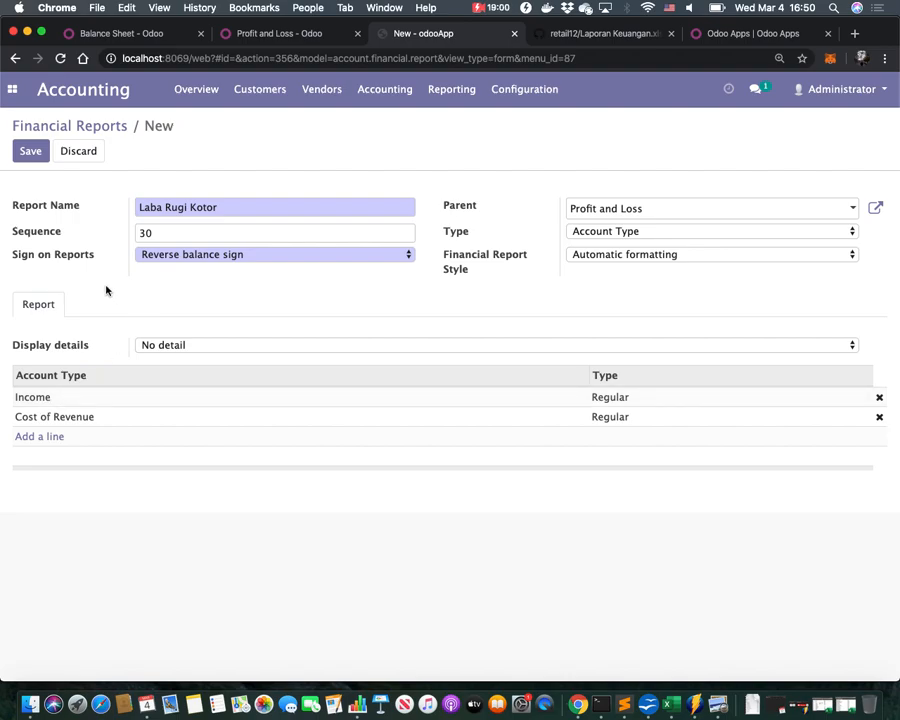
pyautogui.click(40, 157)
pyautogui.click(94, 126)
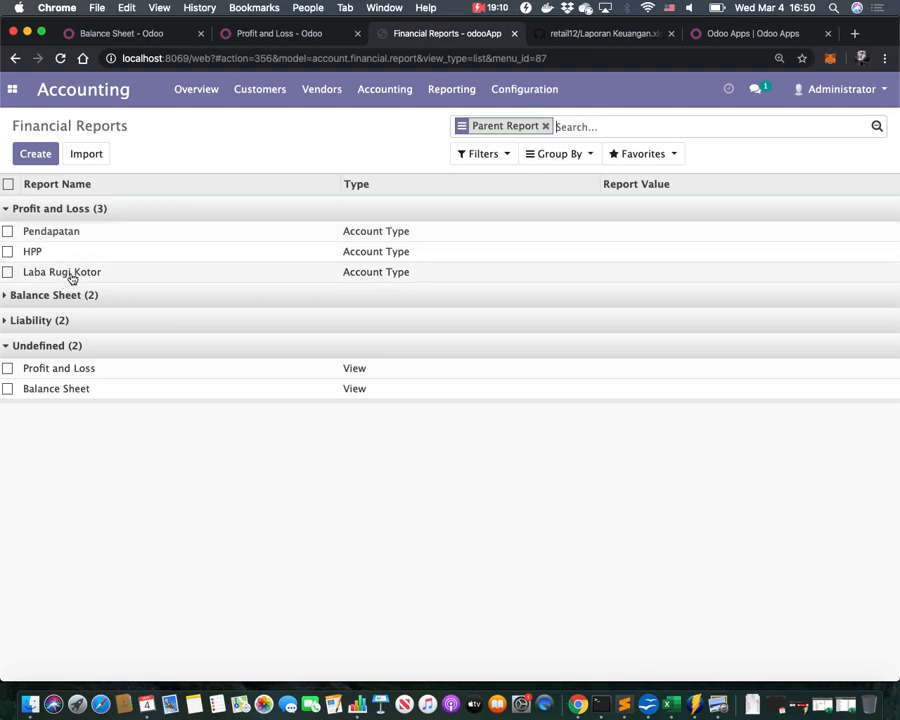
# - Review the saved Laba Rugi Kotor report's display details and account types, and return to the Financial Reports list
pyautogui.click(74, 274)
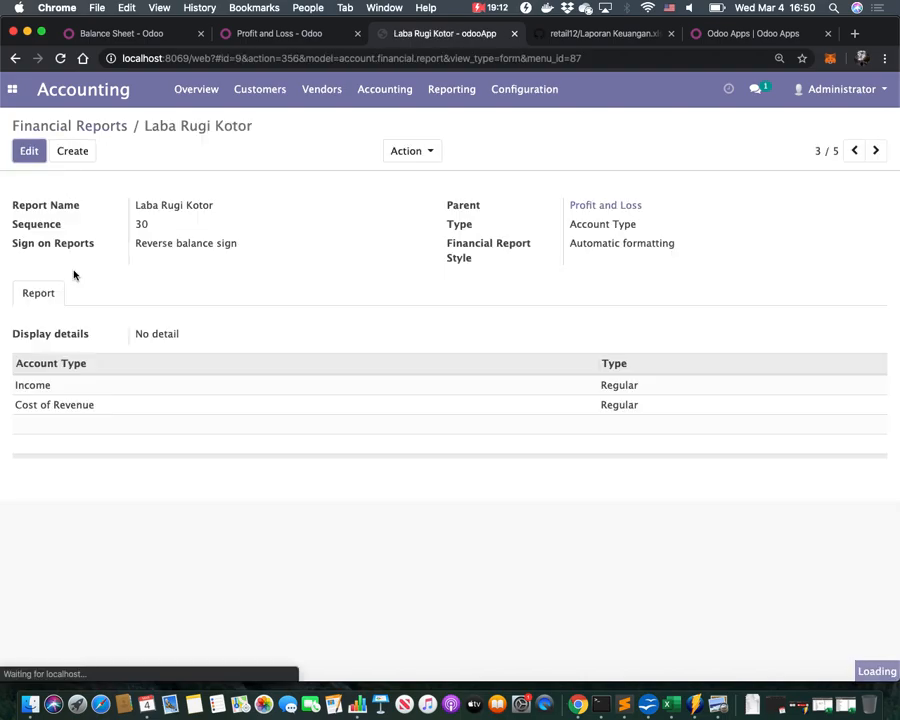
pyautogui.moveTo(144, 336); pyautogui.dragTo(183, 323)
pyautogui.click(183, 322)
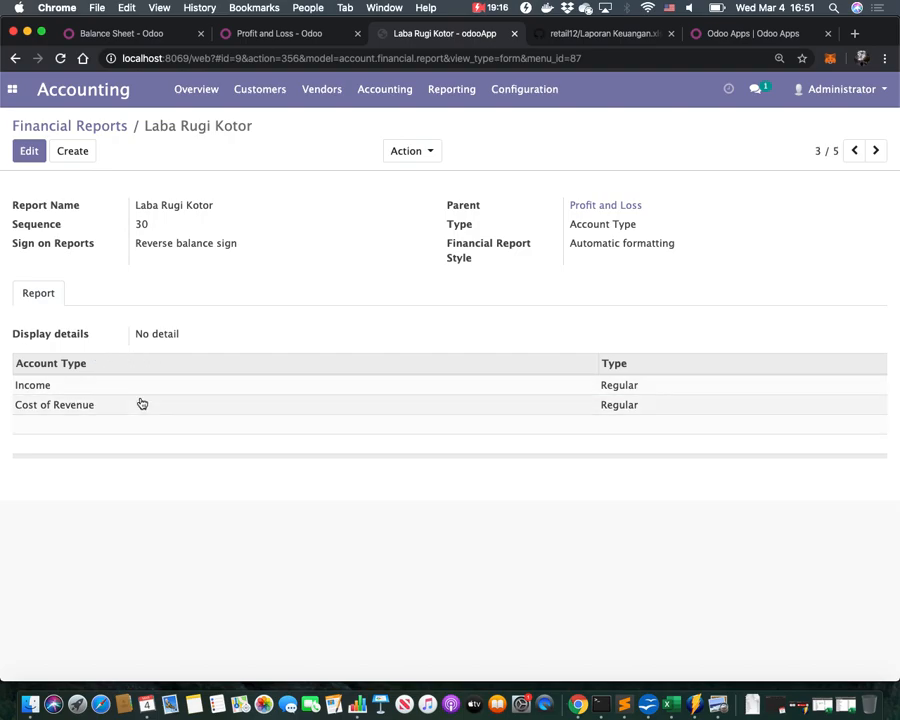
pyautogui.click(113, 128)
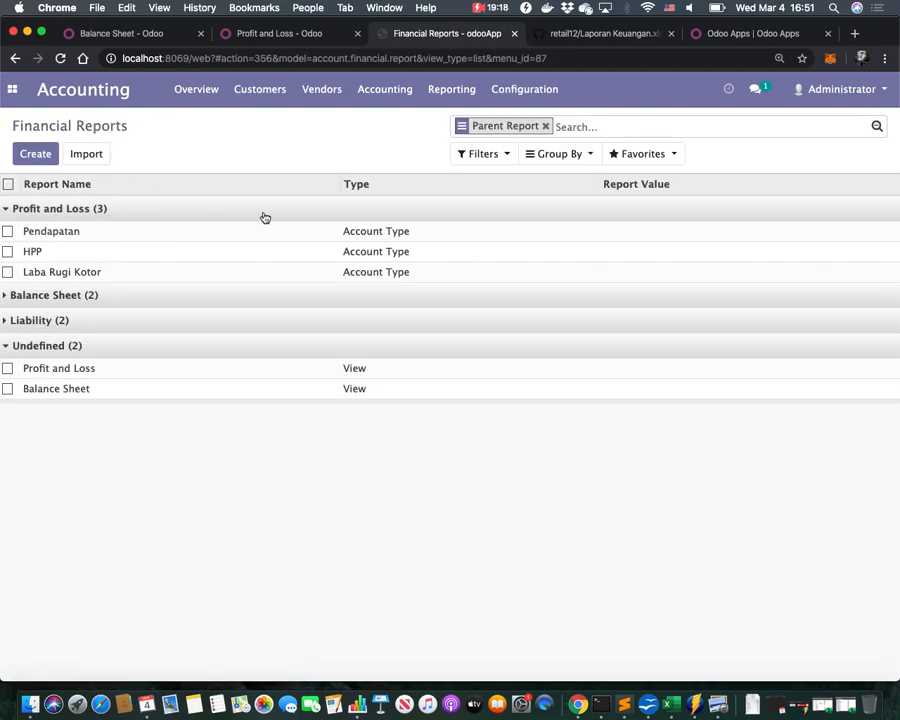
# - Print the updated Profit and Loss report for all posted entries
pyautogui.click(451, 89)
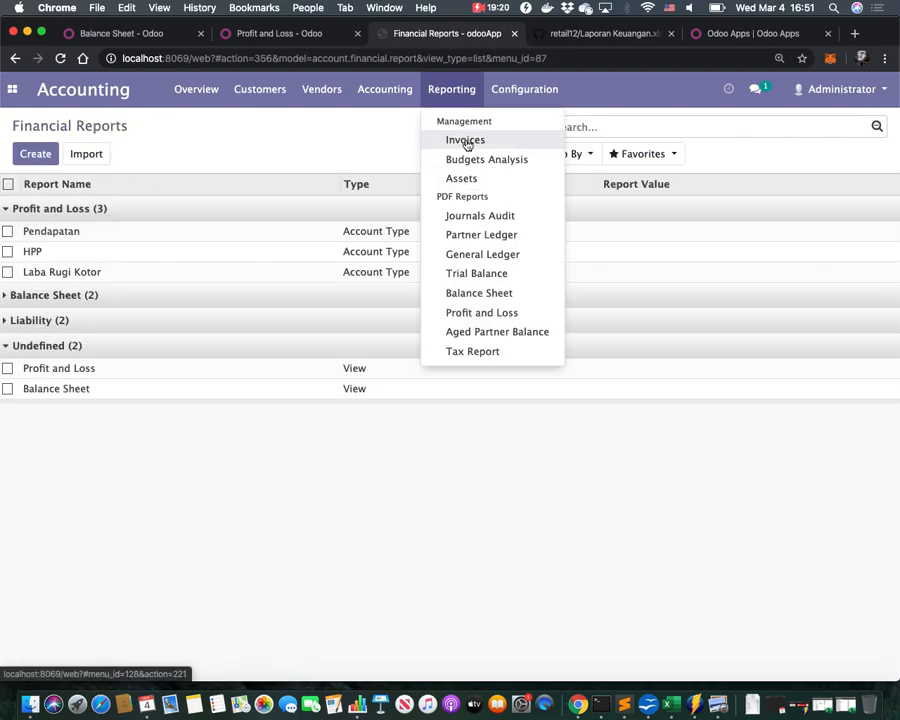
pyautogui.click(462, 312)
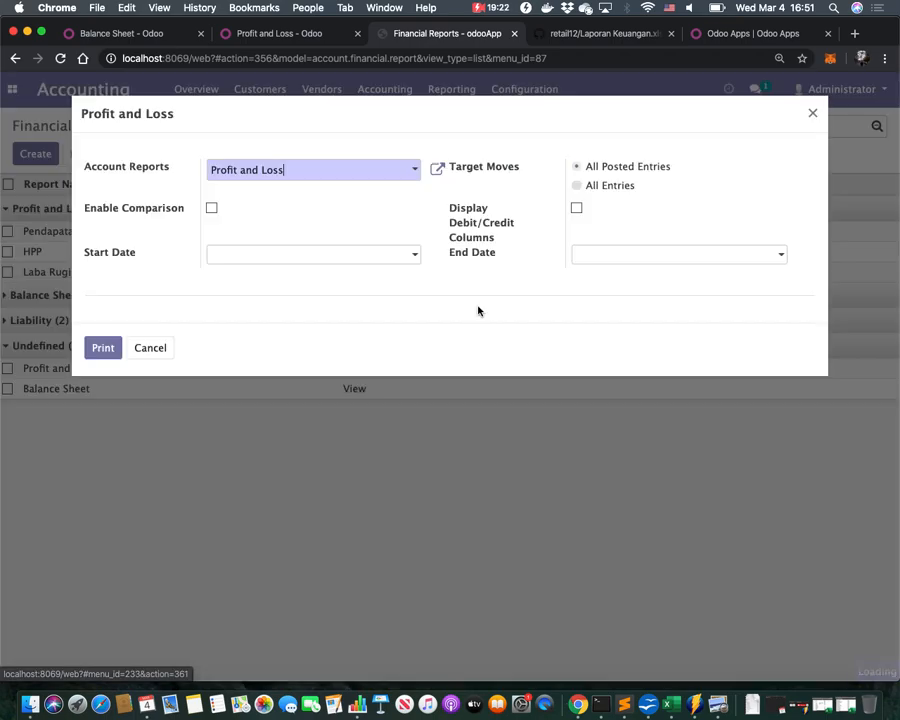
pyautogui.click(113, 354)
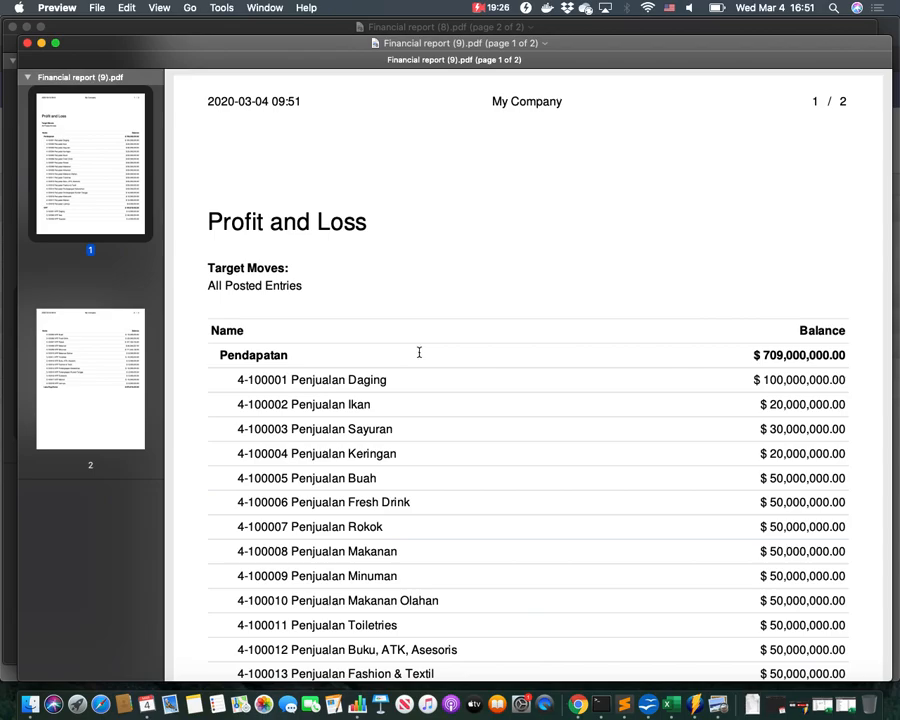
# - Examine the Laba Rugi Kotor total against the Pendapatan and HPP totals across both pages of the printed report
pyautogui.scroll(-3, 419, 352)
pyautogui.scroll(-3, 419, 352)
pyautogui.scroll(3, 419, 352)
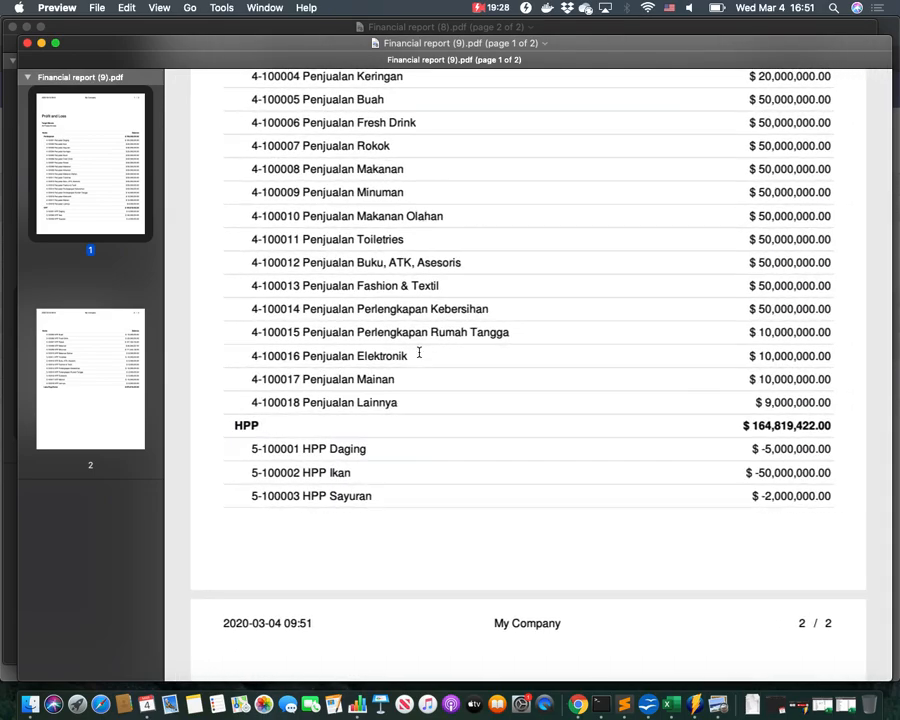
pyautogui.scroll(-5, 380, 388)
pyautogui.scroll(-5, 380, 388)
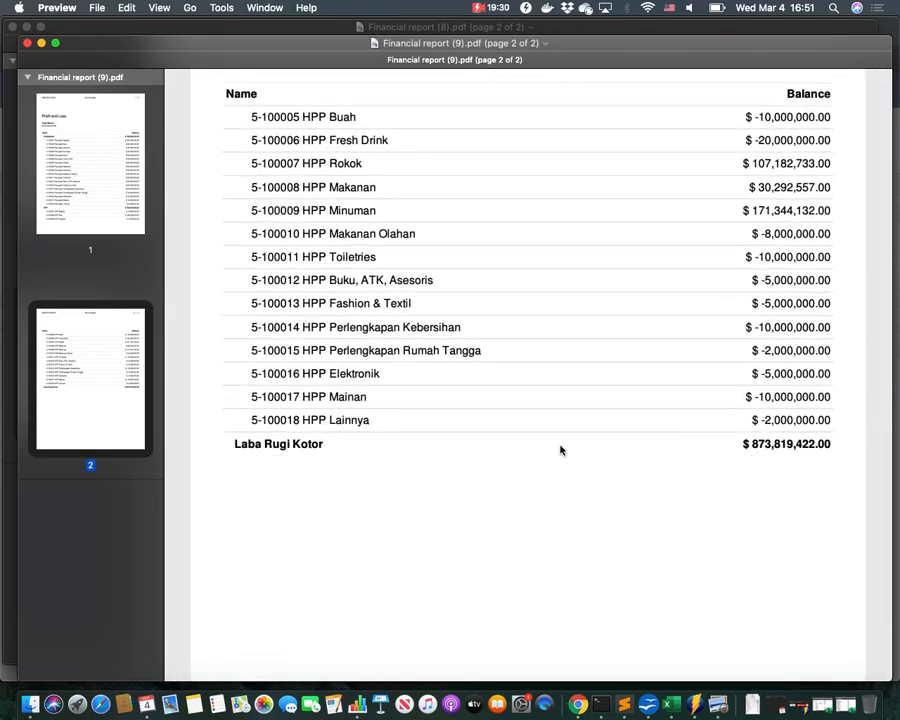
pyautogui.moveTo(760, 447); pyautogui.dragTo(786, 508)
pyautogui.click(786, 508)
pyautogui.scroll(5, 263, 455)
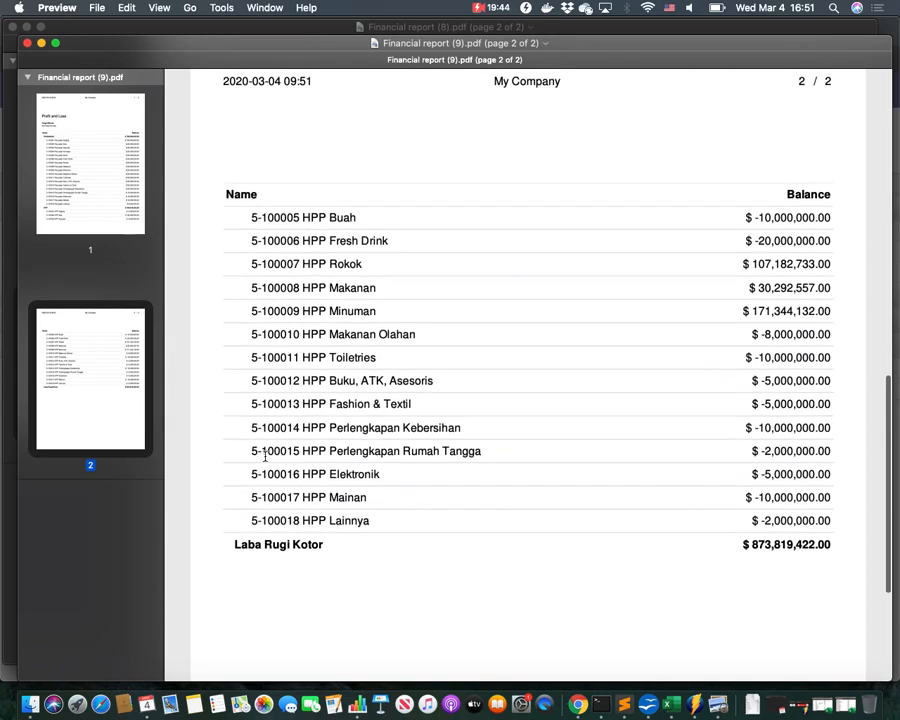
pyautogui.scroll(6, 265, 455)
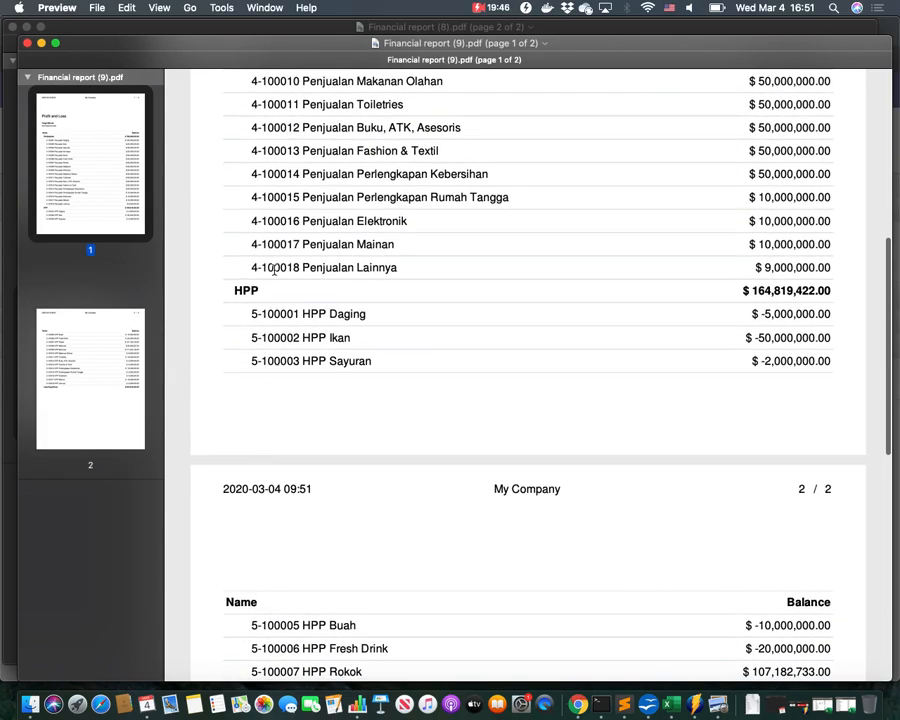
pyautogui.scroll(5, 273, 269)
pyautogui.scroll(-1, 236, 525)
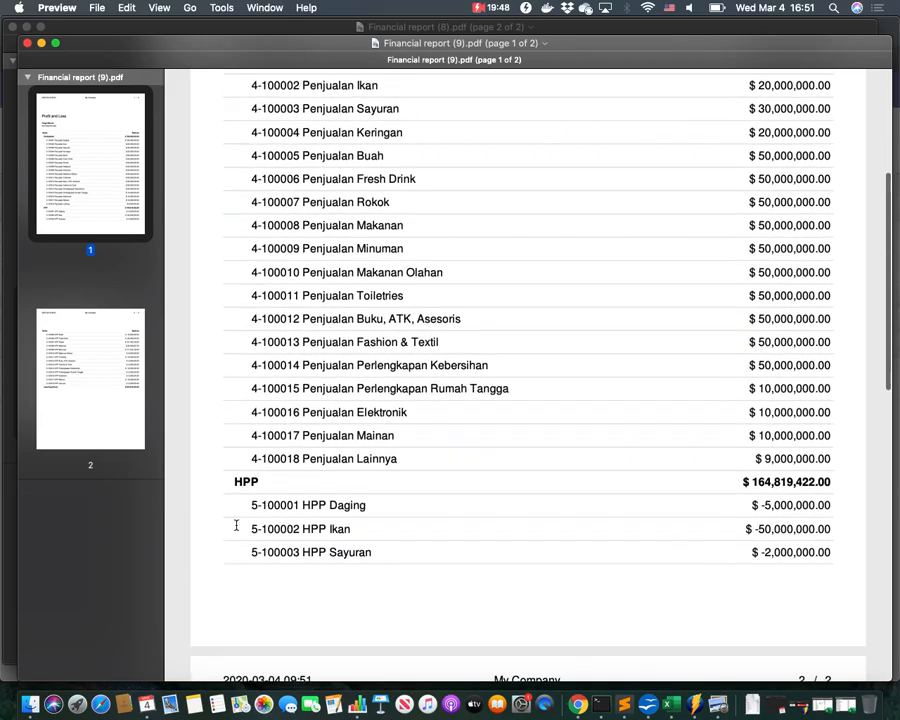
pyautogui.scroll(-15, 236, 525)
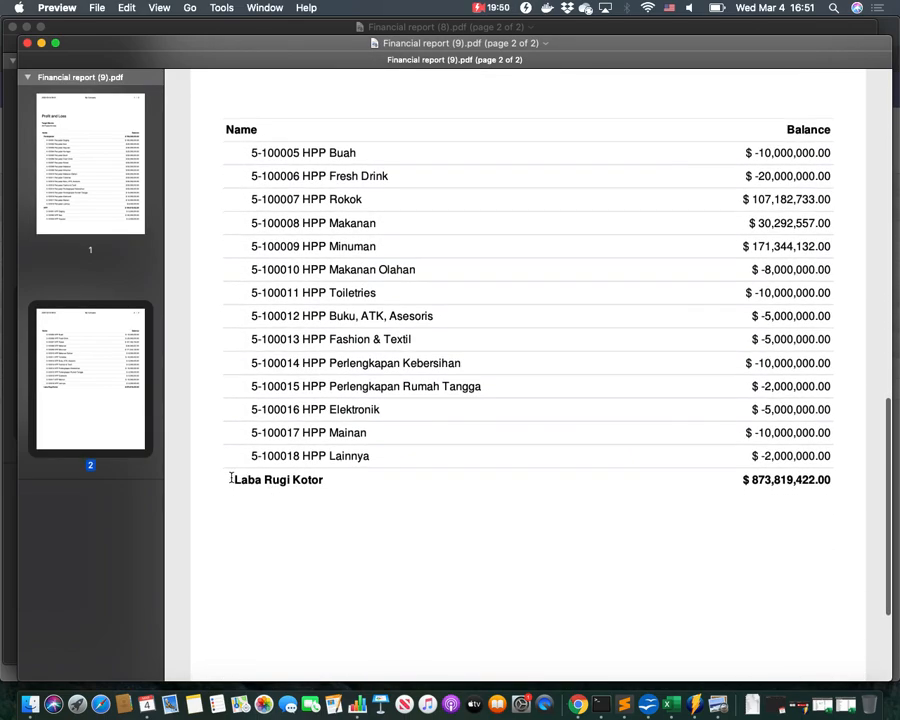
pyautogui.moveTo(231, 479); pyautogui.dragTo(322, 480)
pyautogui.click(448, 518)
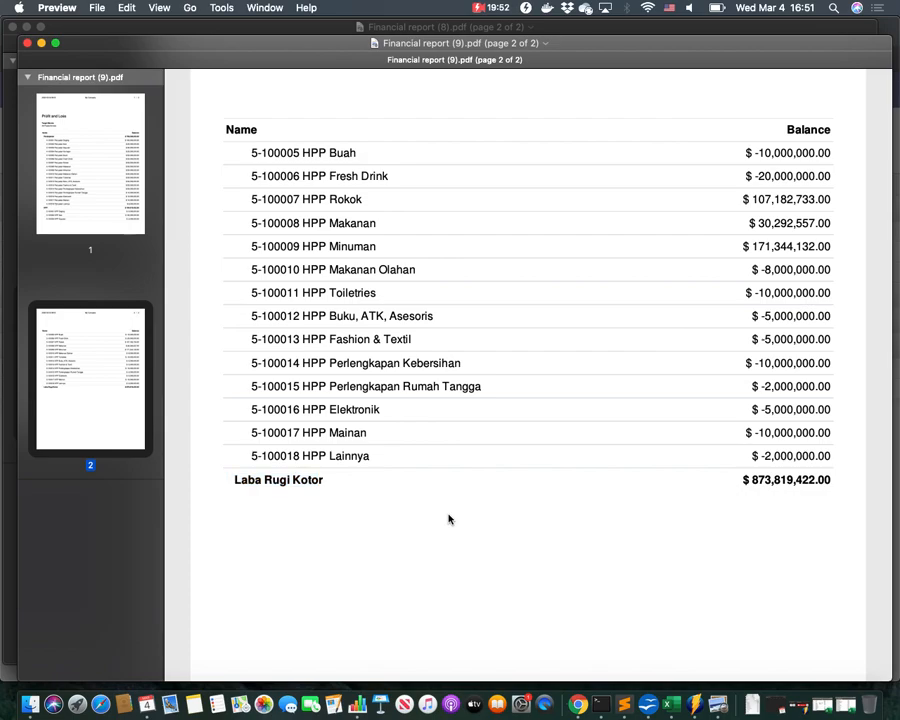
pyautogui.scroll(-3, 618, 524)
pyautogui.scroll(8, 631, 361)
pyautogui.scroll(3, 631, 361)
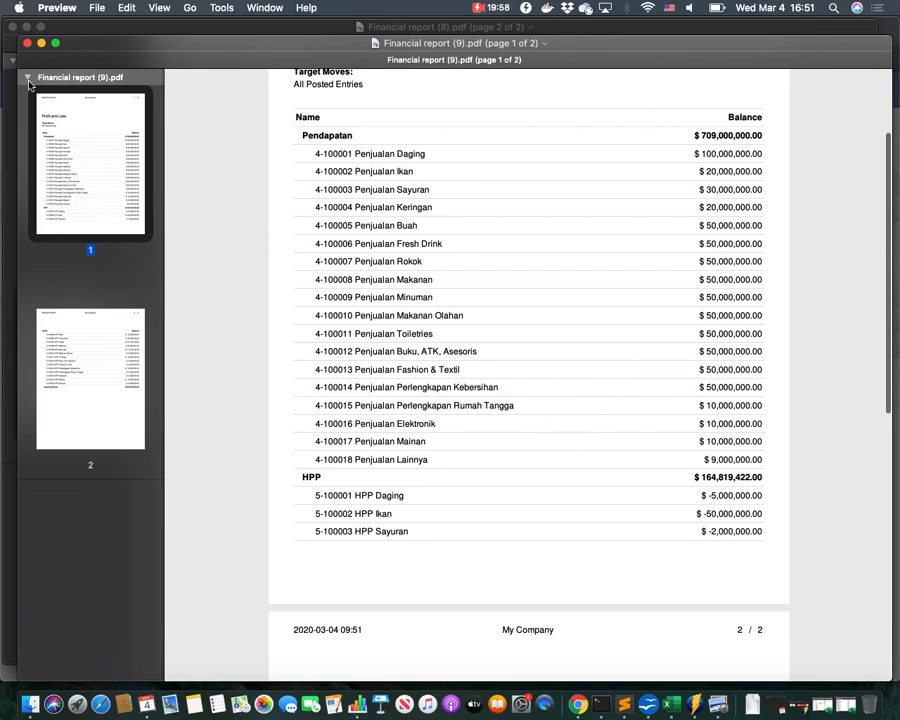
# - Close both open Profit and Loss printouts and cancel the report's print dialog
pyautogui.click(27, 43)
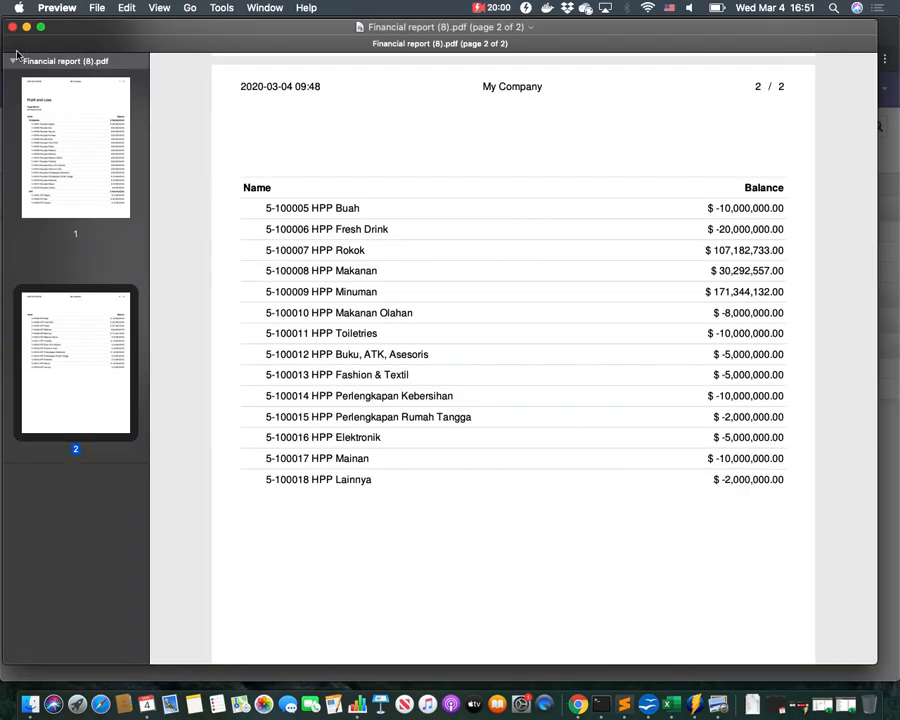
pyautogui.click(12, 27)
pyautogui.click(152, 352)
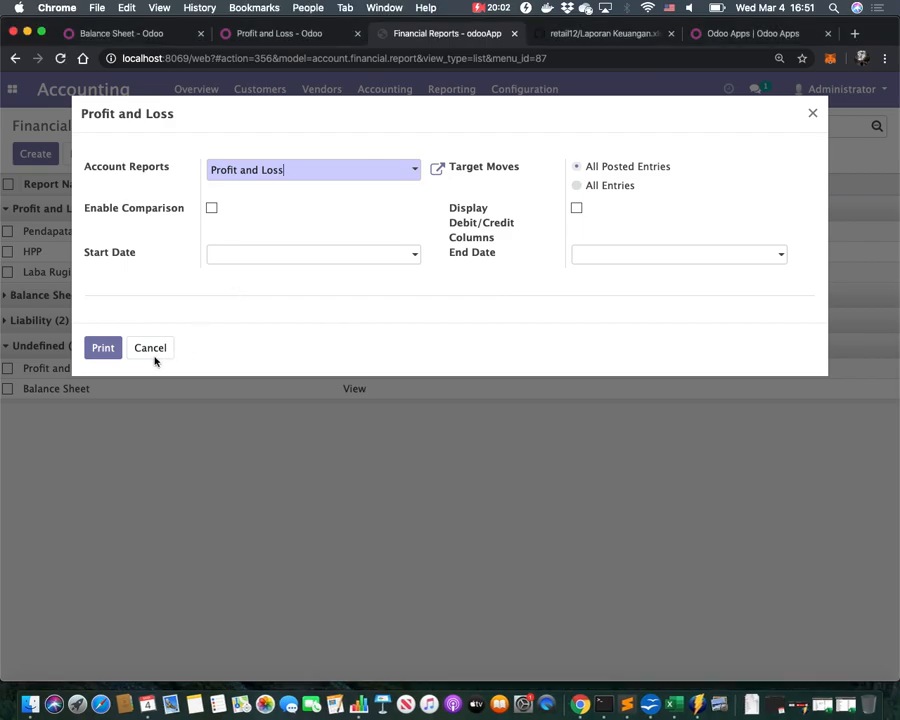
# - Set HPP's Sign on Reports to Preserve balance sign, save it, and return to the Financial Reports list
pyautogui.click(76, 255)
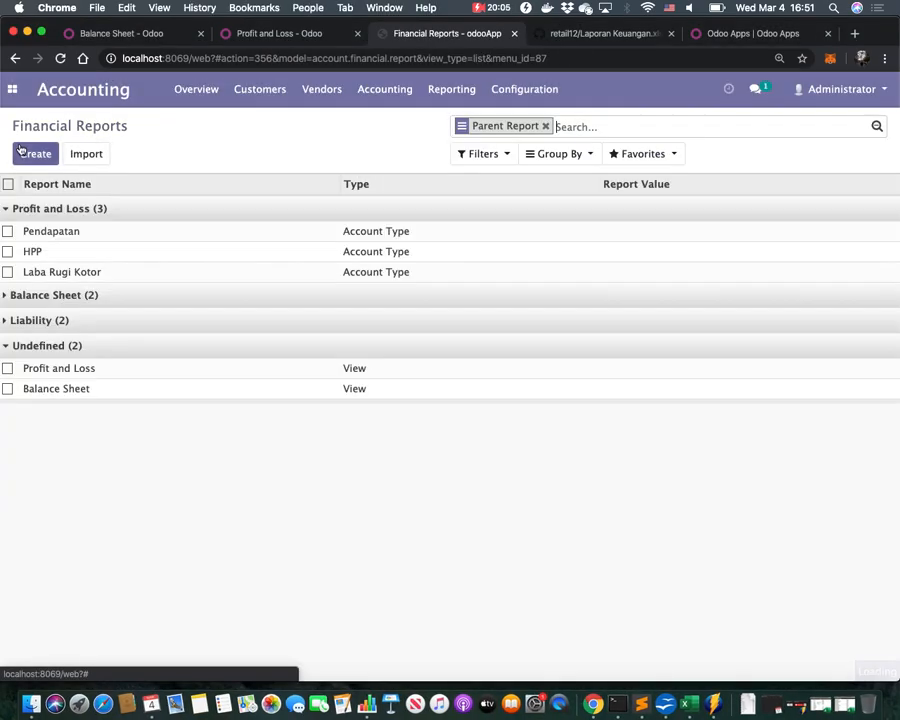
pyautogui.click(42, 251)
pyautogui.click(30, 151)
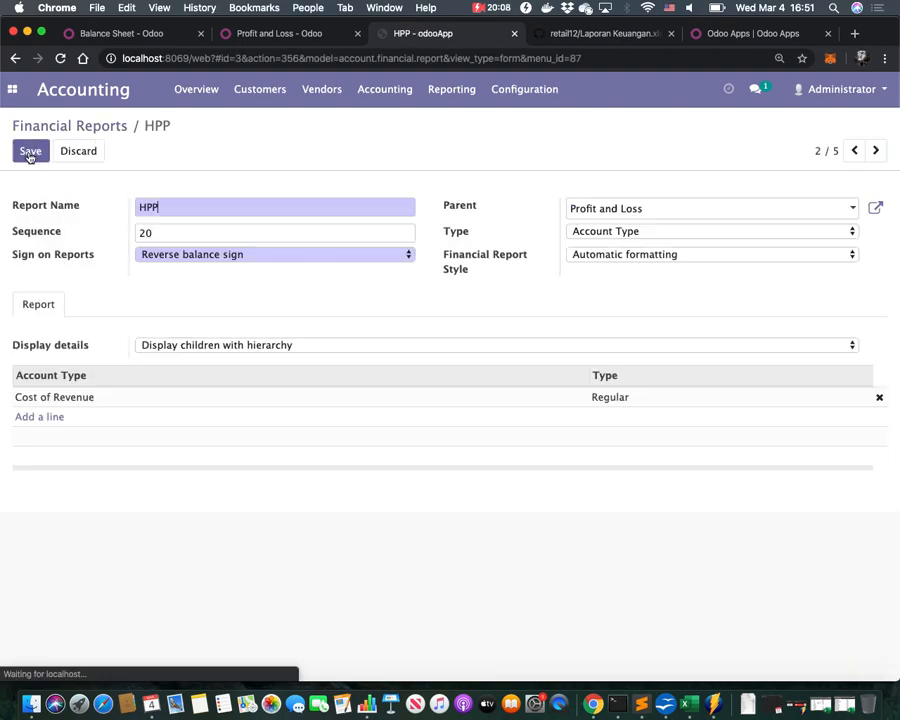
pyautogui.click(176, 255)
pyautogui.click(176, 268)
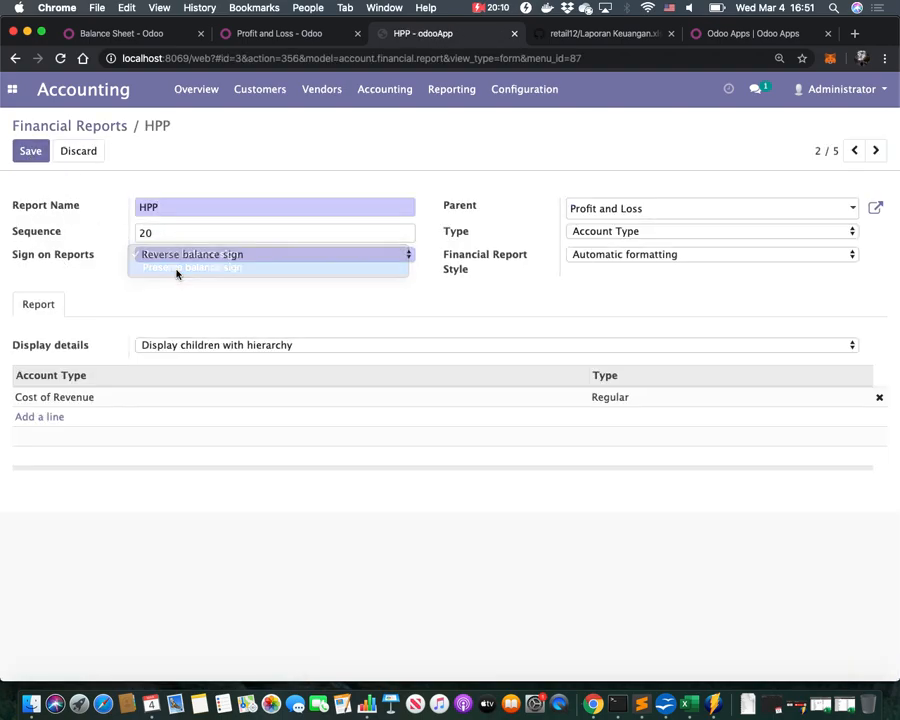
pyautogui.click(30, 151)
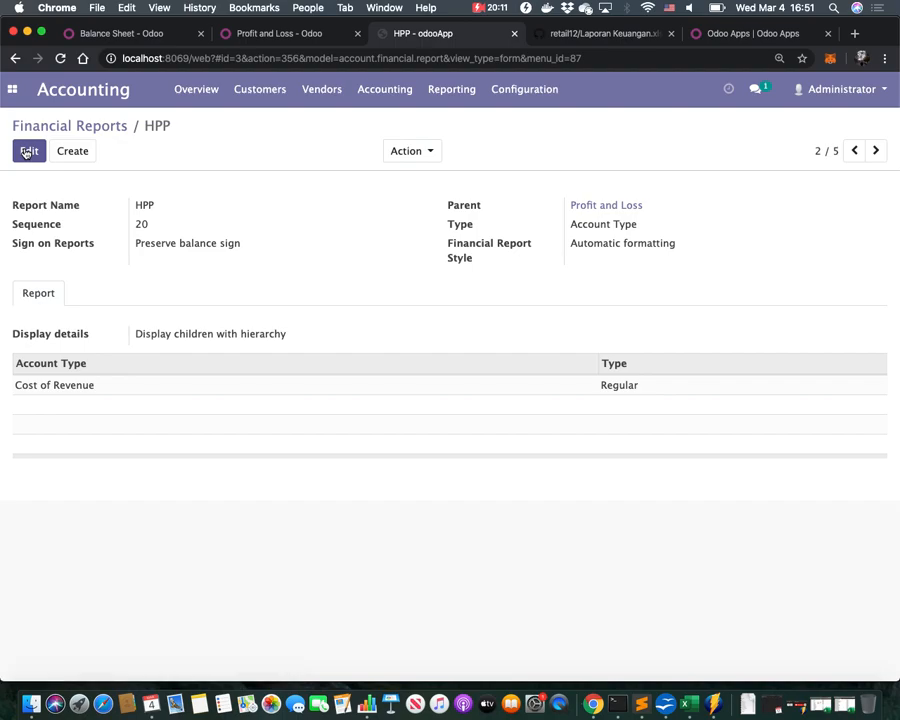
pyautogui.click(110, 125)
# - Print the Profit and Loss report for all posted entries with HPP's changed balance sign
pyautogui.click(453, 92)
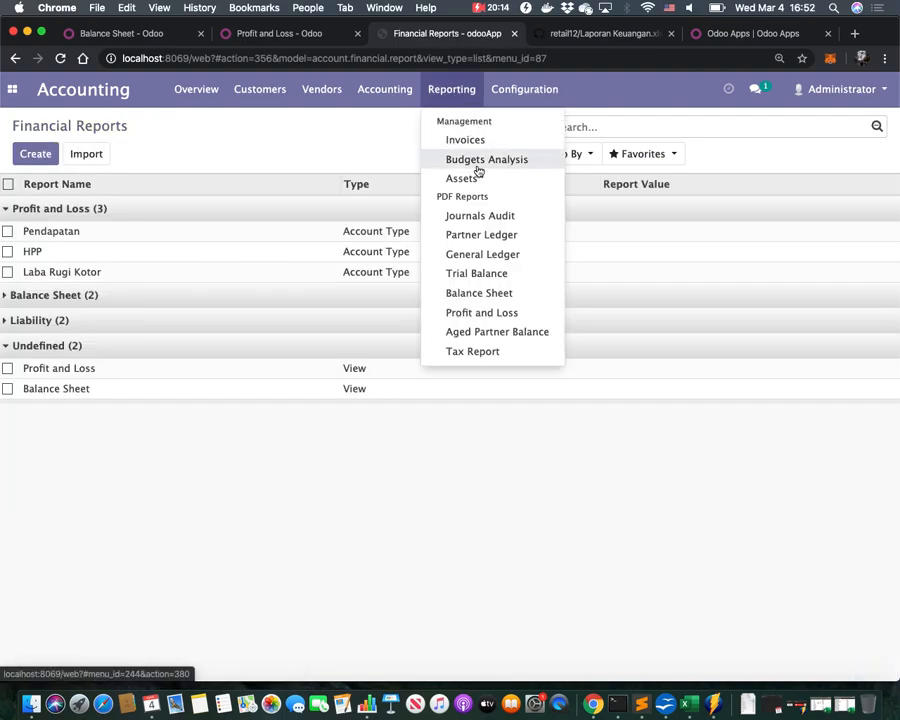
pyautogui.click(479, 316)
pyautogui.click(102, 350)
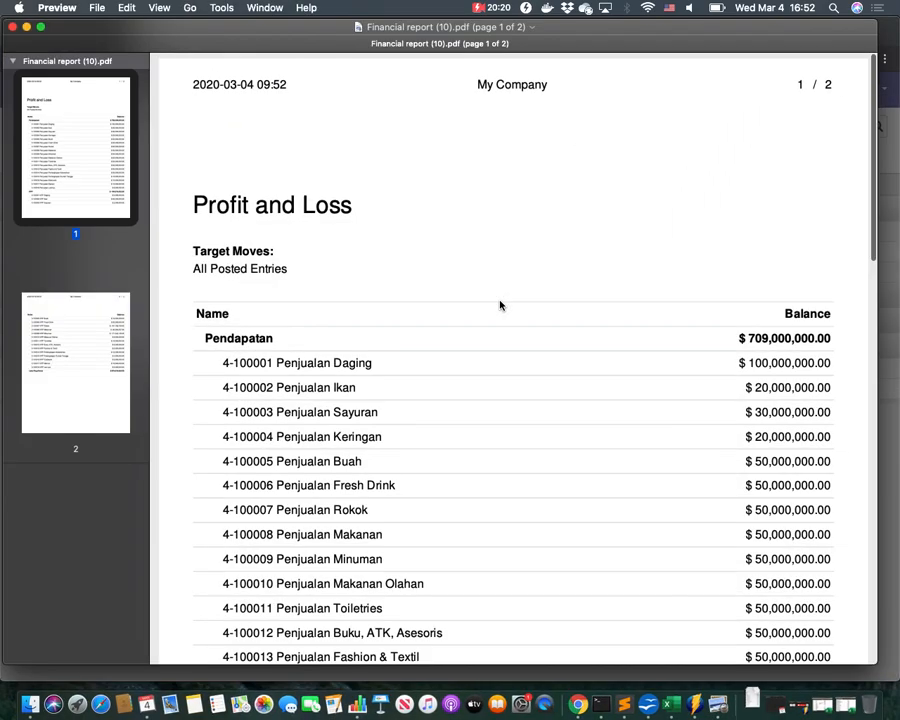
# - Examine the signs of the HPP amounts and compare Laba Rugi Kotor with the Pendapatan and HPP totals across both printed pages
pyautogui.scroll(-5, 560, 340)
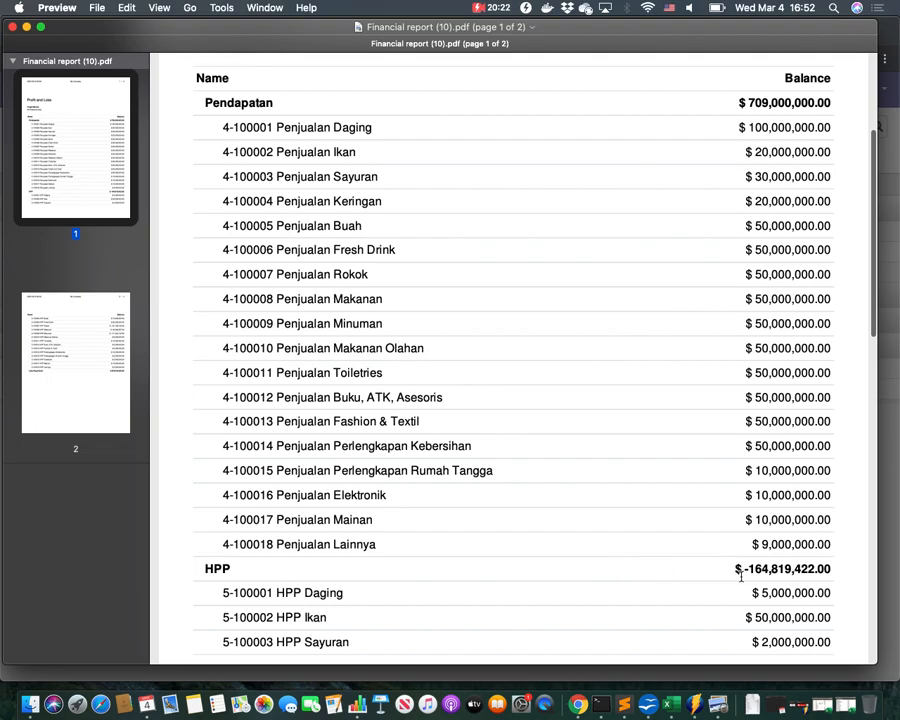
pyautogui.scroll(-15, 741, 574)
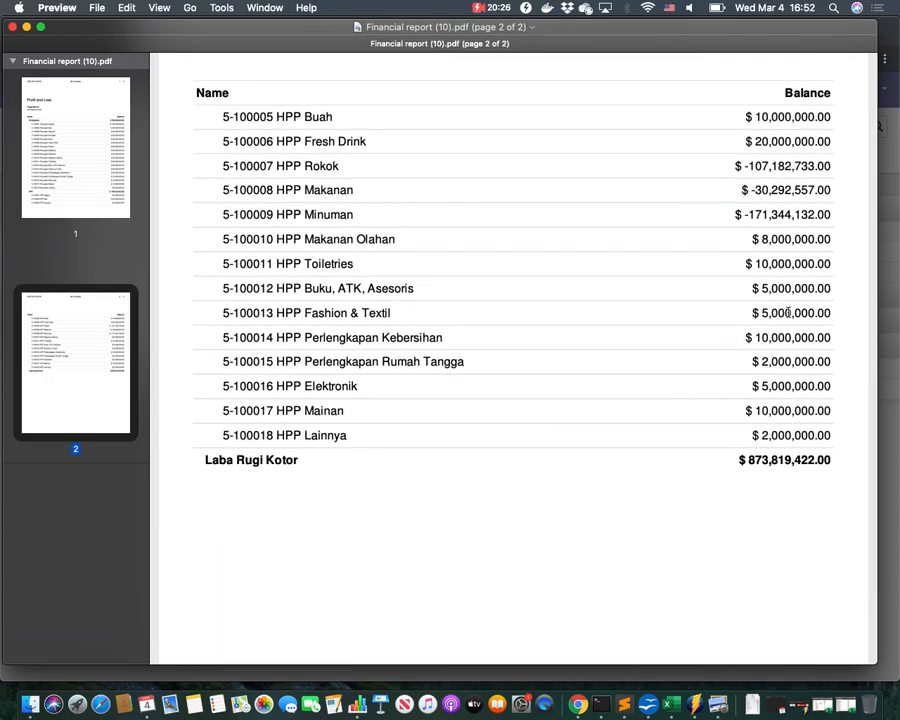
pyautogui.scroll(2, 772, 203)
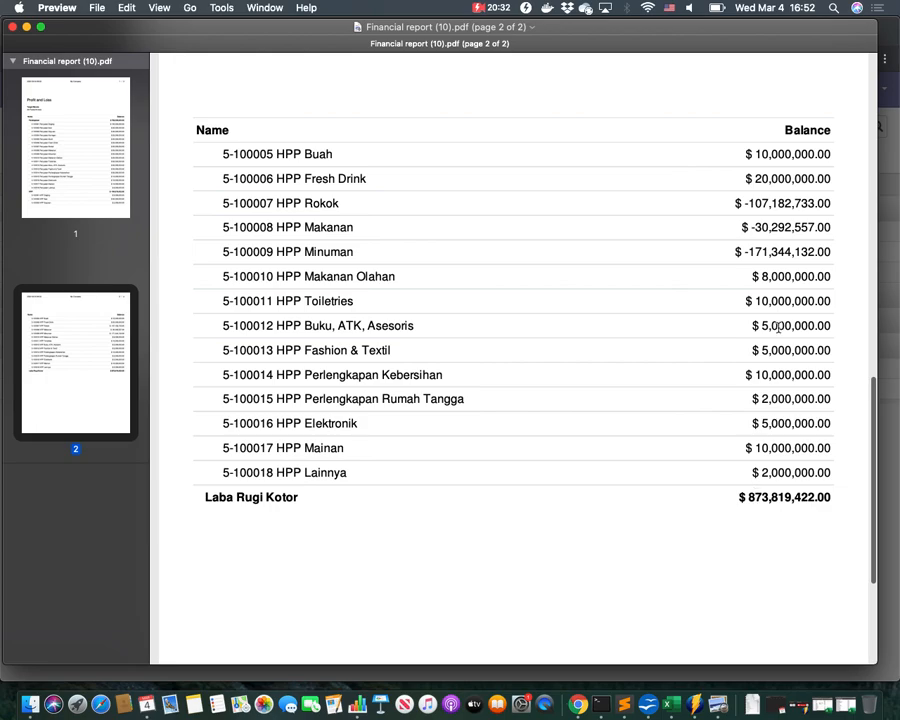
pyautogui.scroll(5, 779, 327)
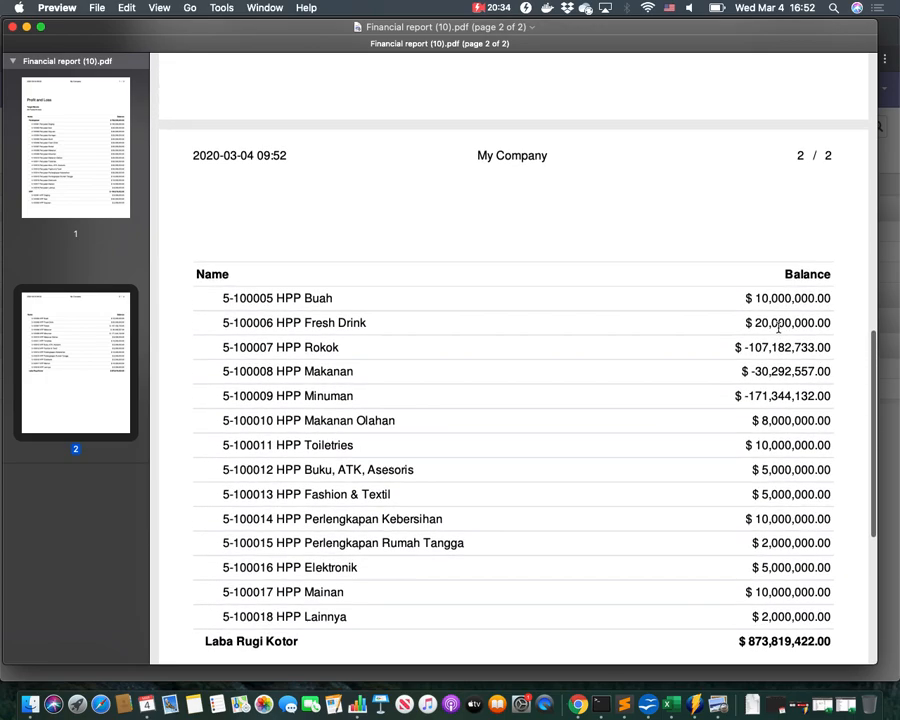
pyautogui.scroll(7, 779, 327)
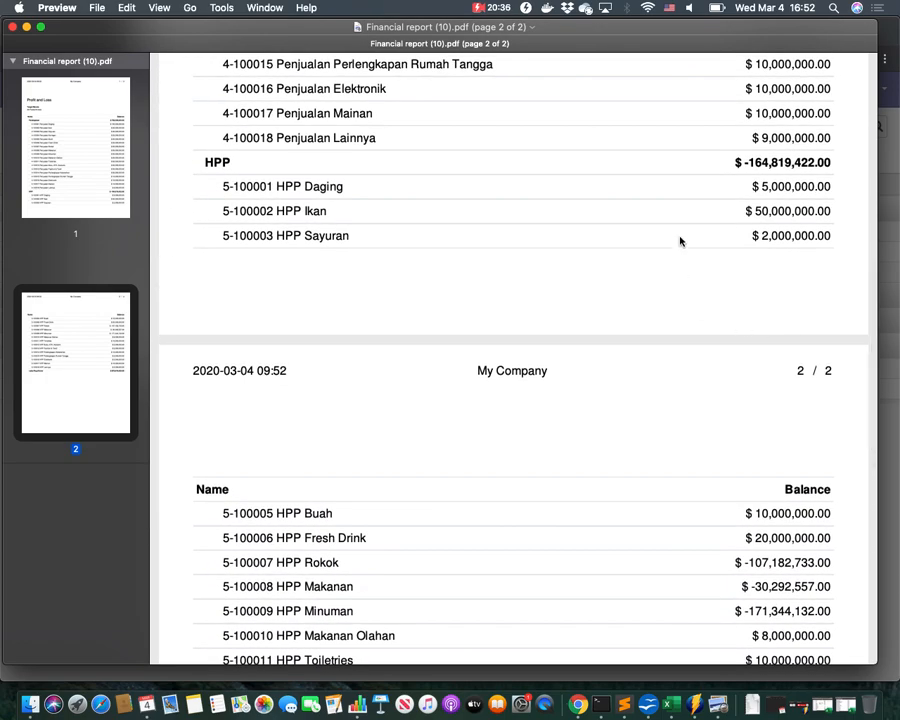
pyautogui.scroll(13, 680, 241)
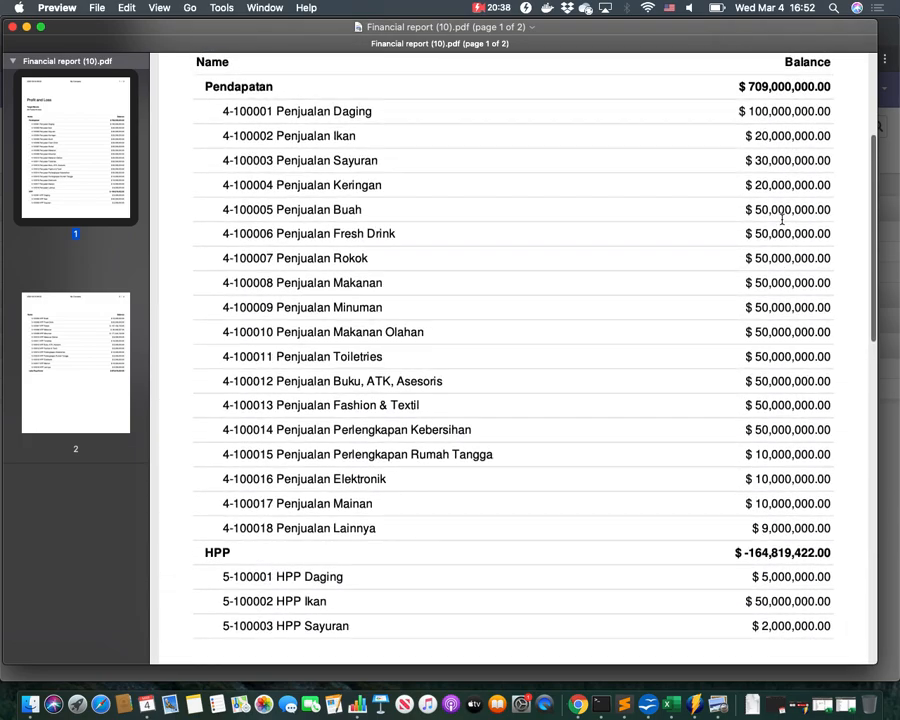
pyautogui.scroll(1, 775, 200)
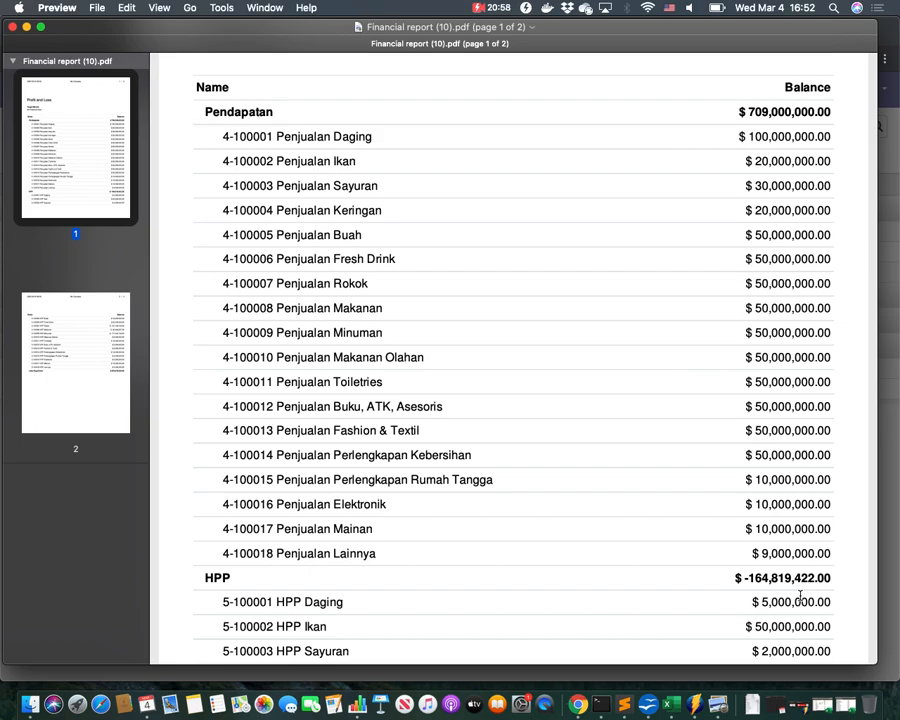
pyautogui.scroll(-5, 694, 620)
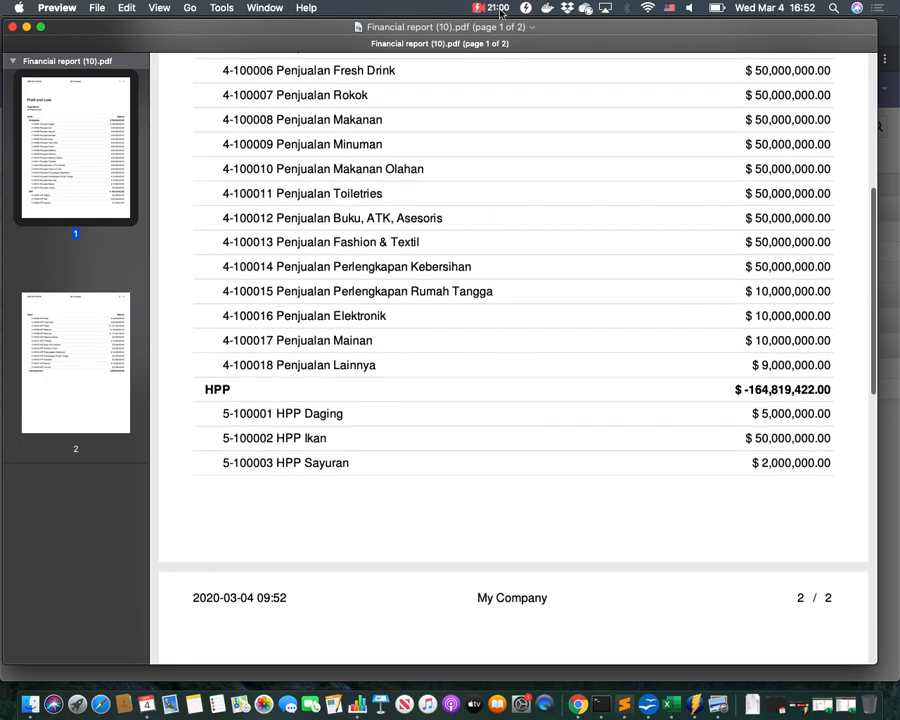
pyautogui.click(494, 7)
pyautogui.click(494, 36)
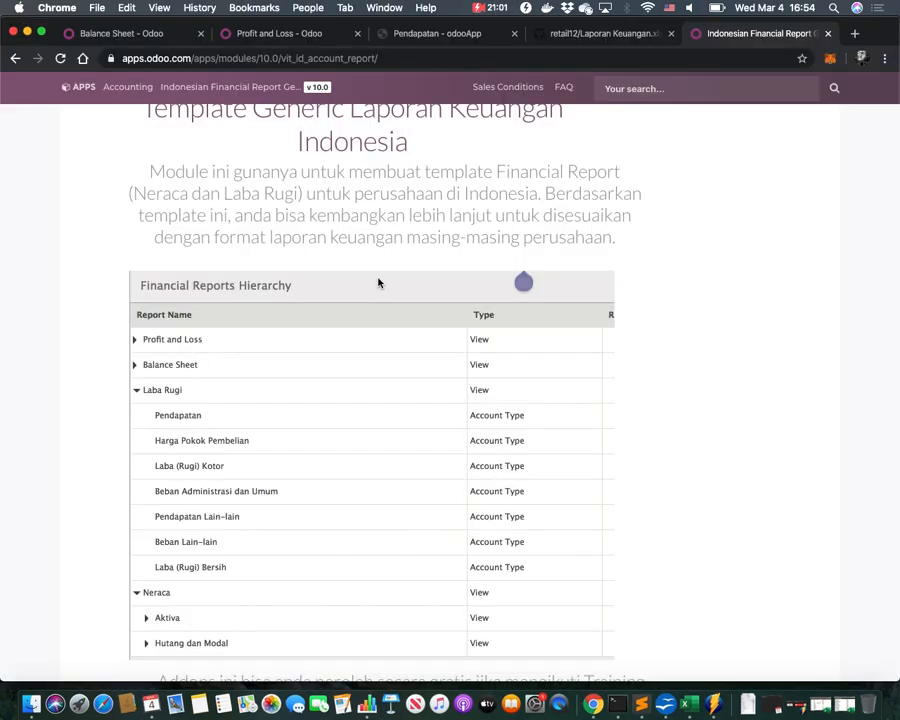
# - Examine the Indonesian Financial Report Generic Template module's details, its Financial Reports Hierarchy, and its Neraca examples on Odoo Apps
pyautogui.scroll(3, 446, 207)
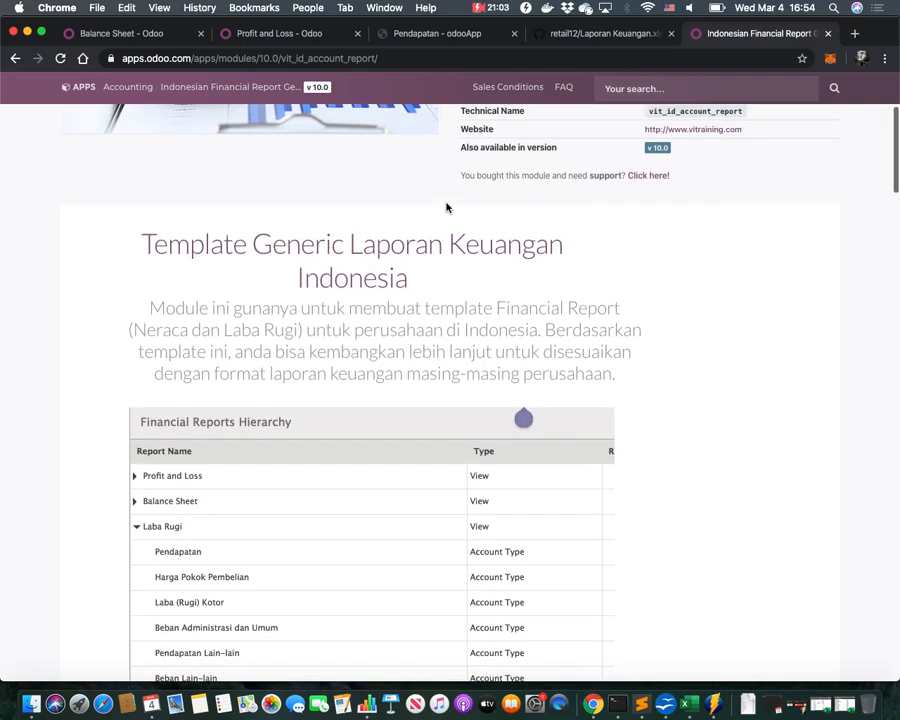
pyautogui.scroll(4, 446, 207)
pyautogui.scroll(-2, 446, 207)
pyautogui.scroll(1, 490, 180)
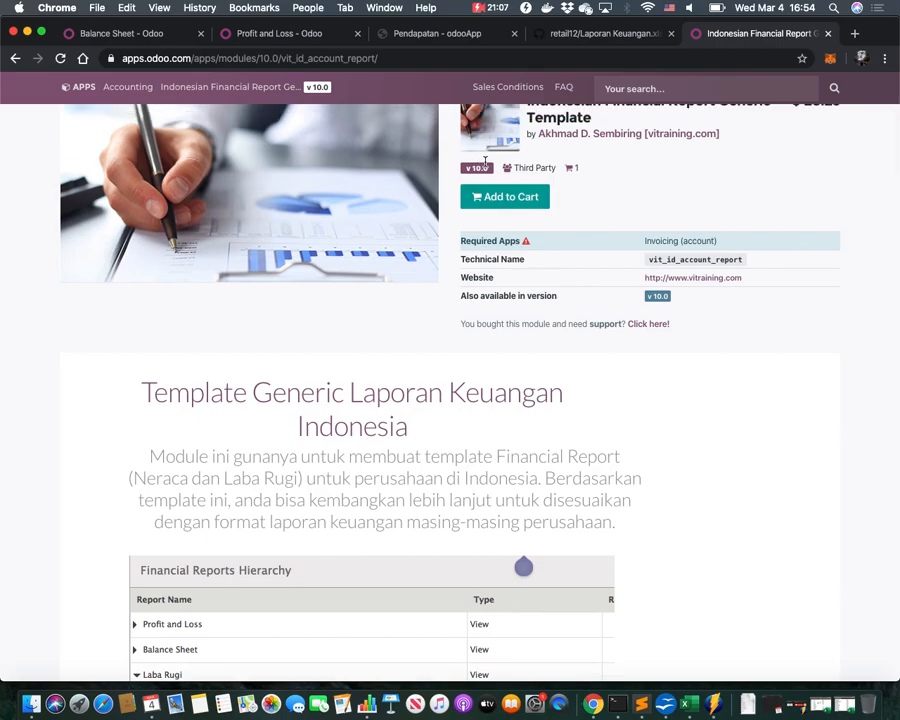
pyautogui.scroll(-1, 416, 428)
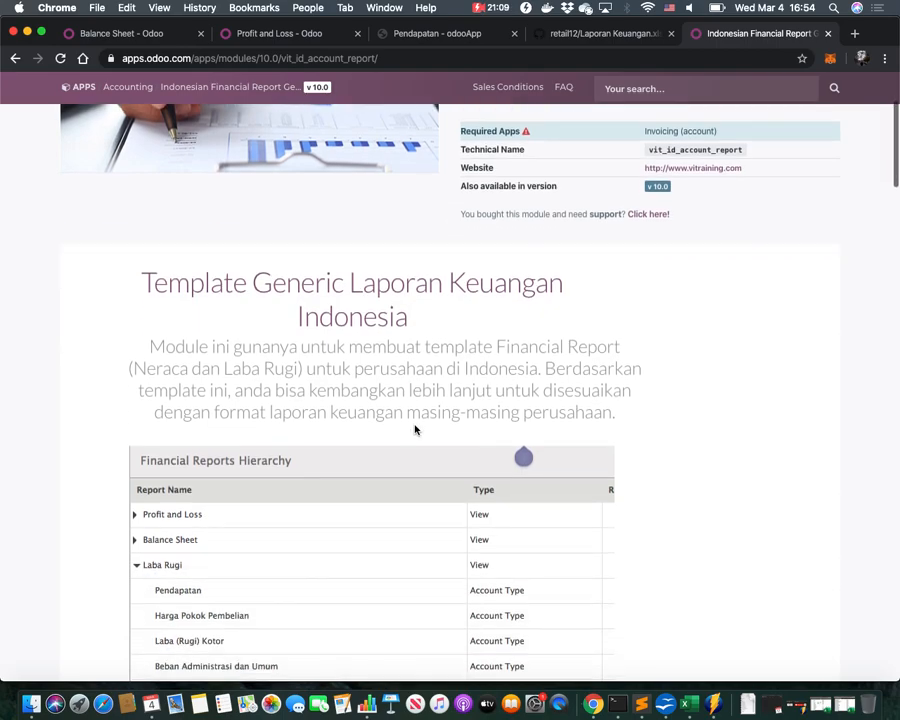
pyautogui.scroll(-3, 416, 428)
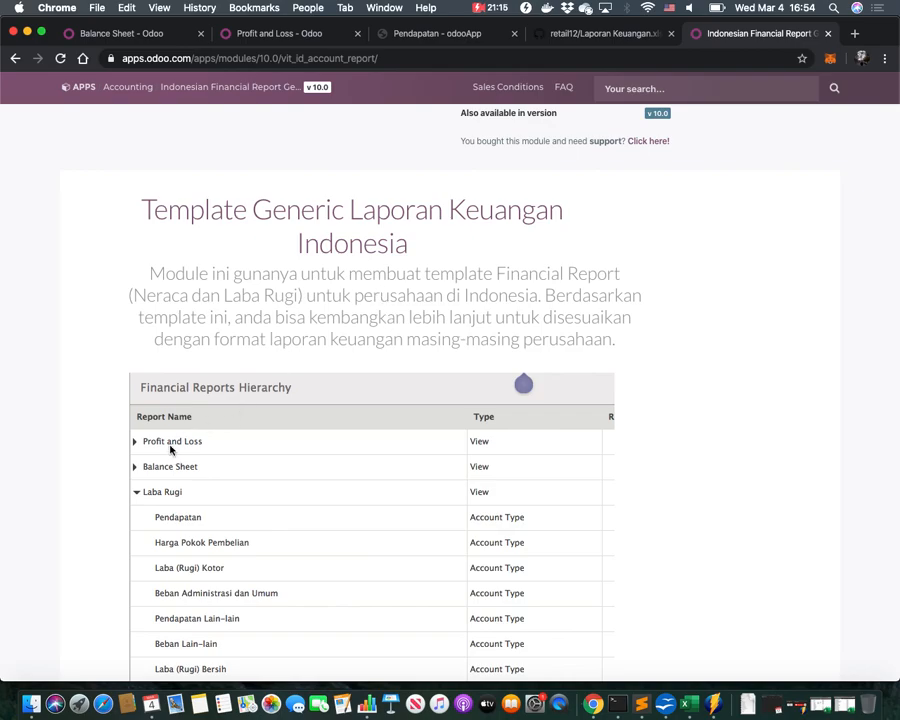
pyautogui.scroll(-5, 201, 522)
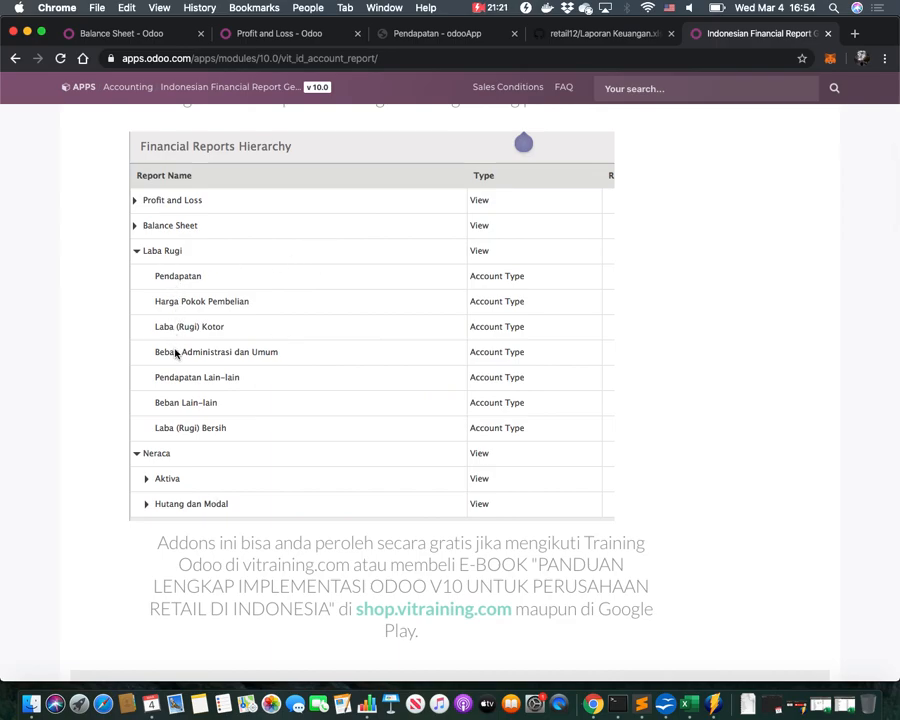
pyautogui.scroll(-10, 180, 488)
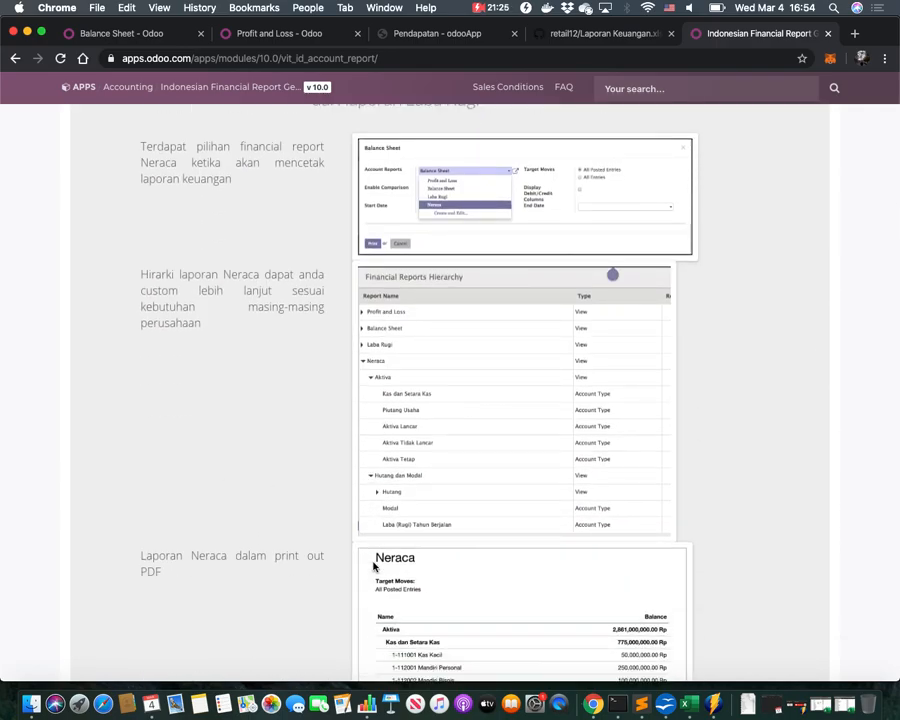
pyautogui.scroll(-5, 373, 564)
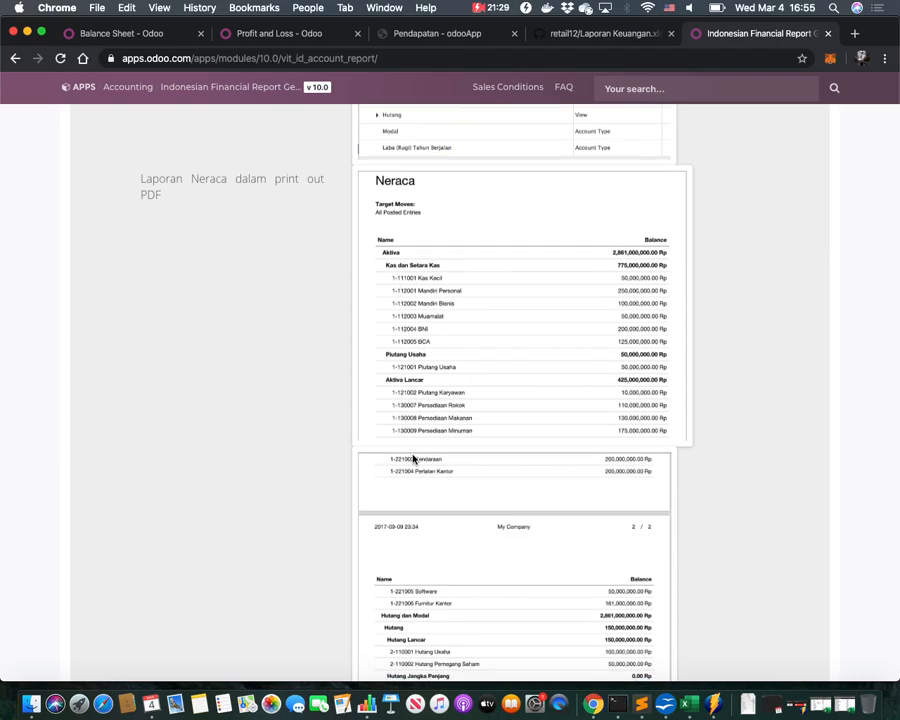
pyautogui.scroll(-3, 413, 458)
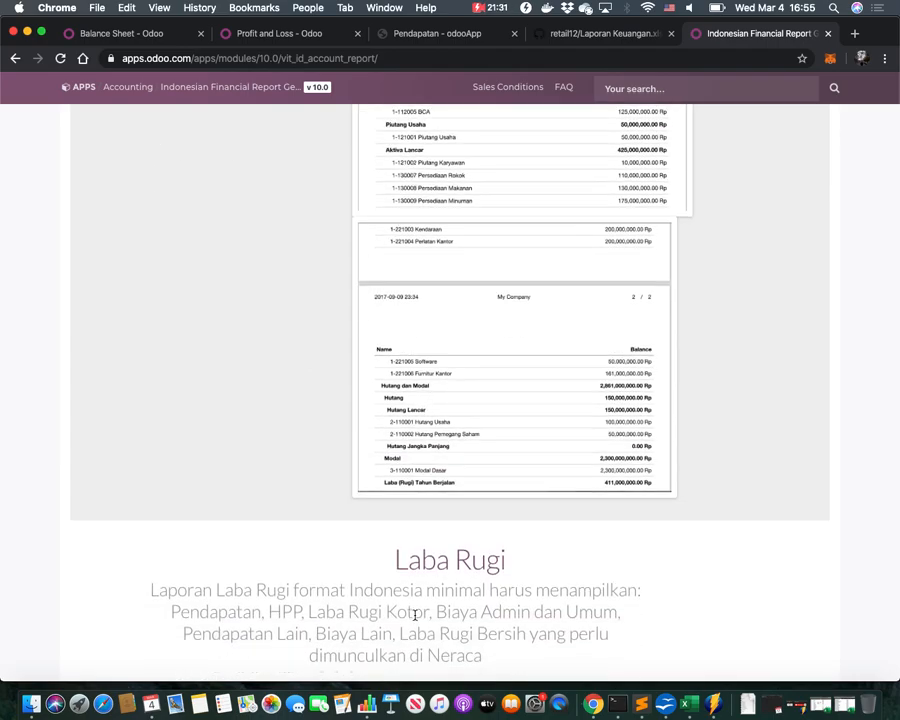
# - Examine the module's Laba Rugi hierarchy and sample printout, from Pendapatan through Laba (Rugi) Bersih and their balances
pyautogui.scroll(-7, 424, 395)
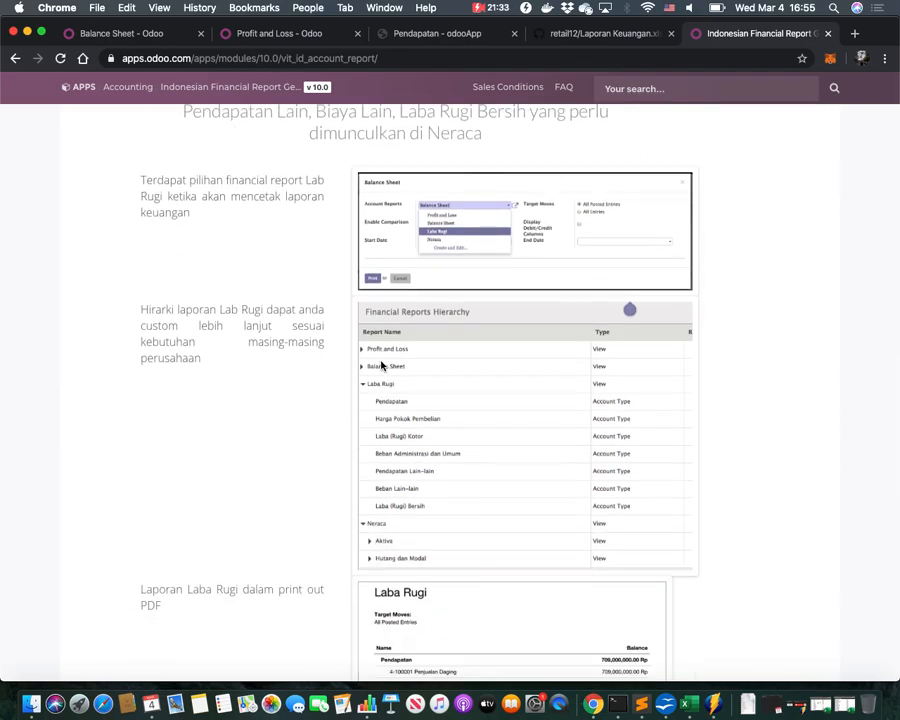
pyautogui.scroll(-4, 420, 362)
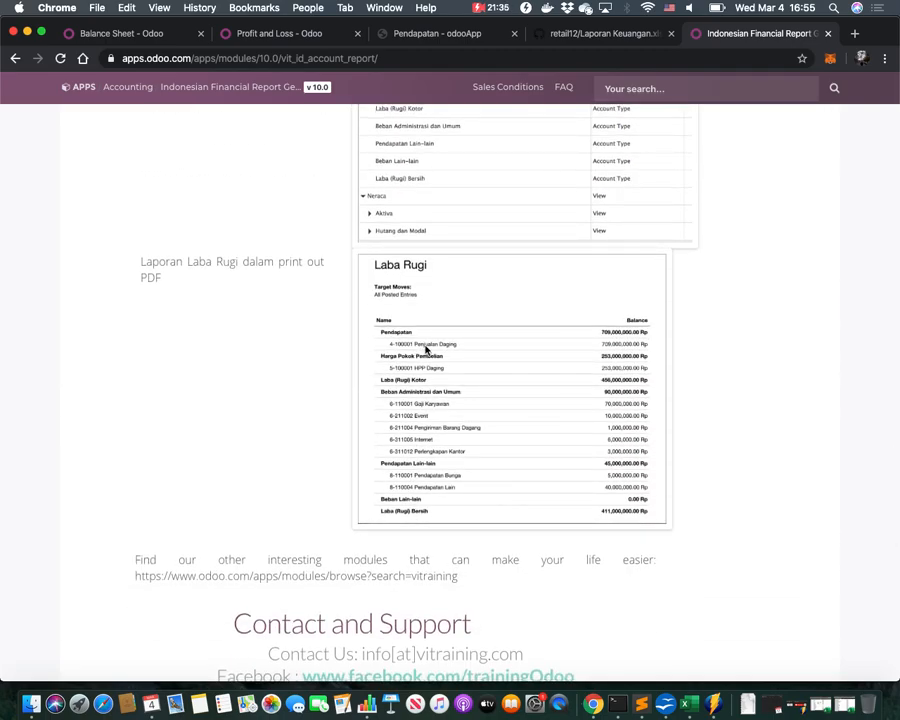
pyautogui.scroll(5, 425, 347)
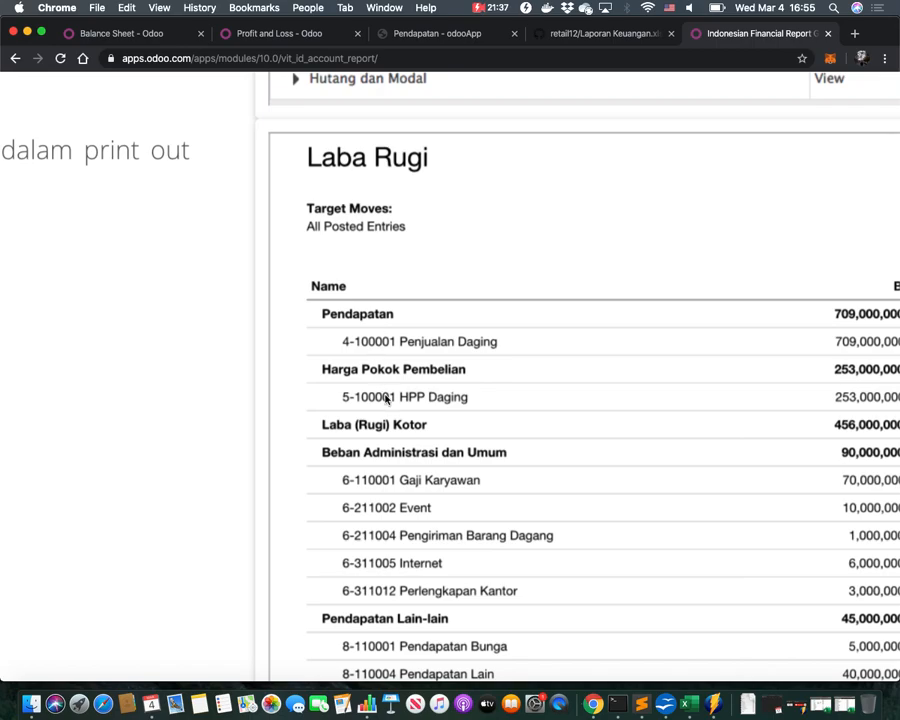
pyautogui.scroll(-2, 385, 430)
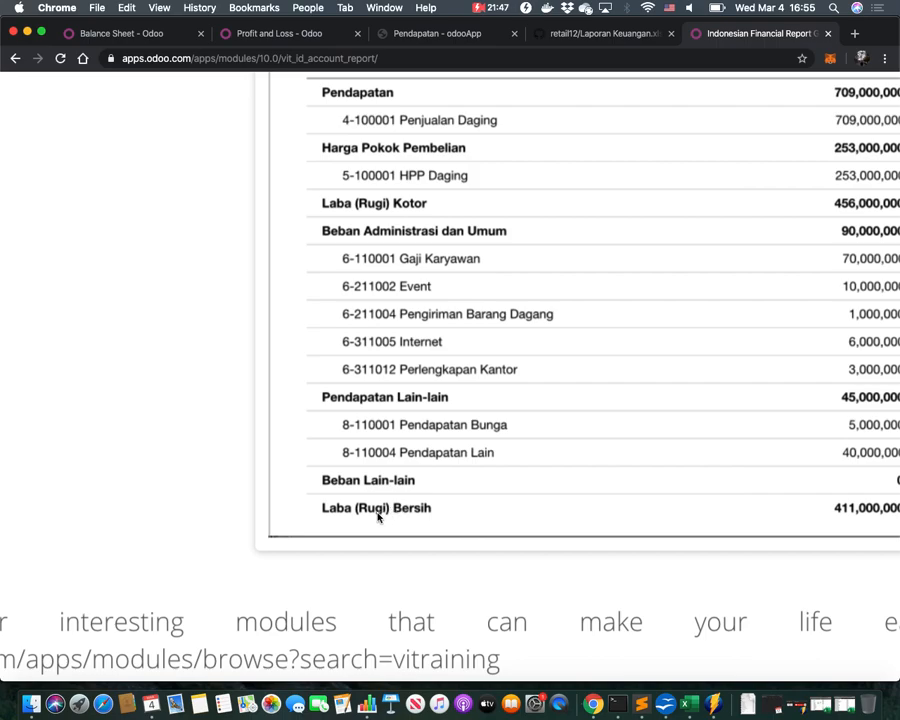
pyautogui.hscroll(3, 388, 512)
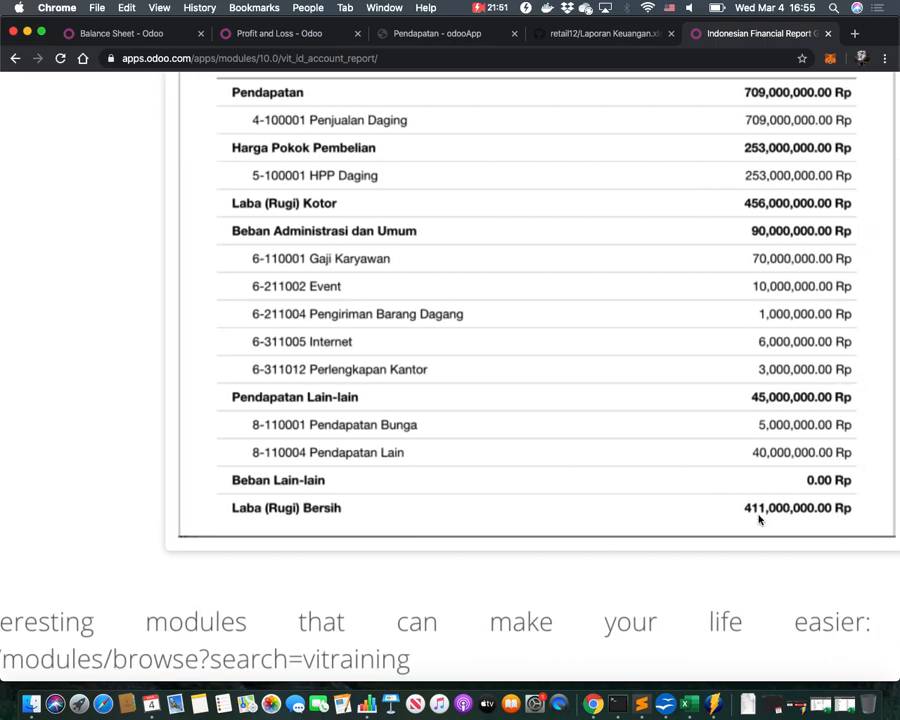
pyautogui.scroll(-3, 463, 458)
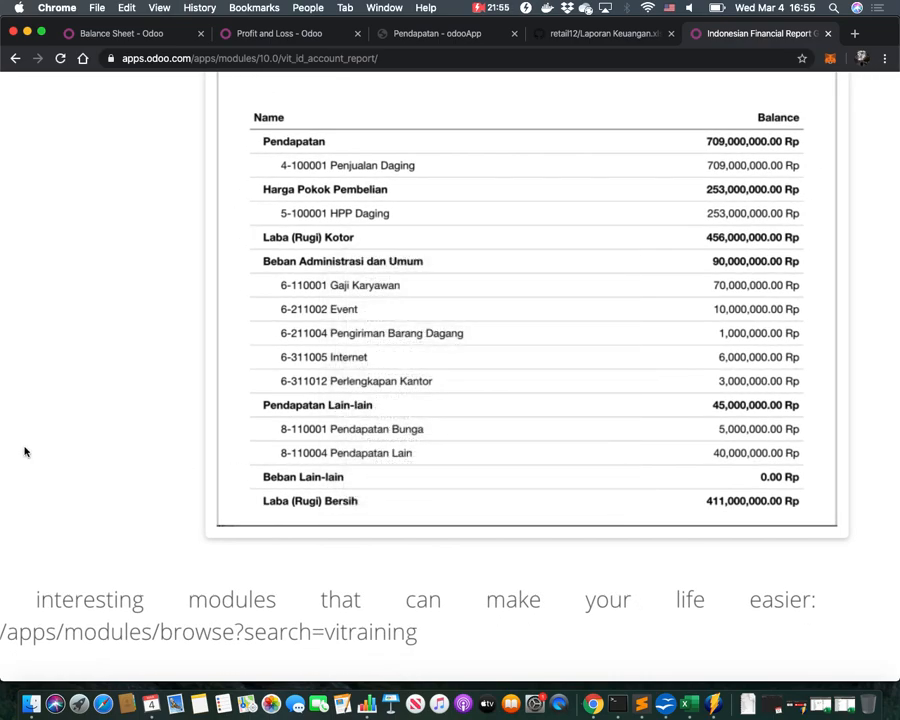
pyautogui.scroll(-3, 102, 423)
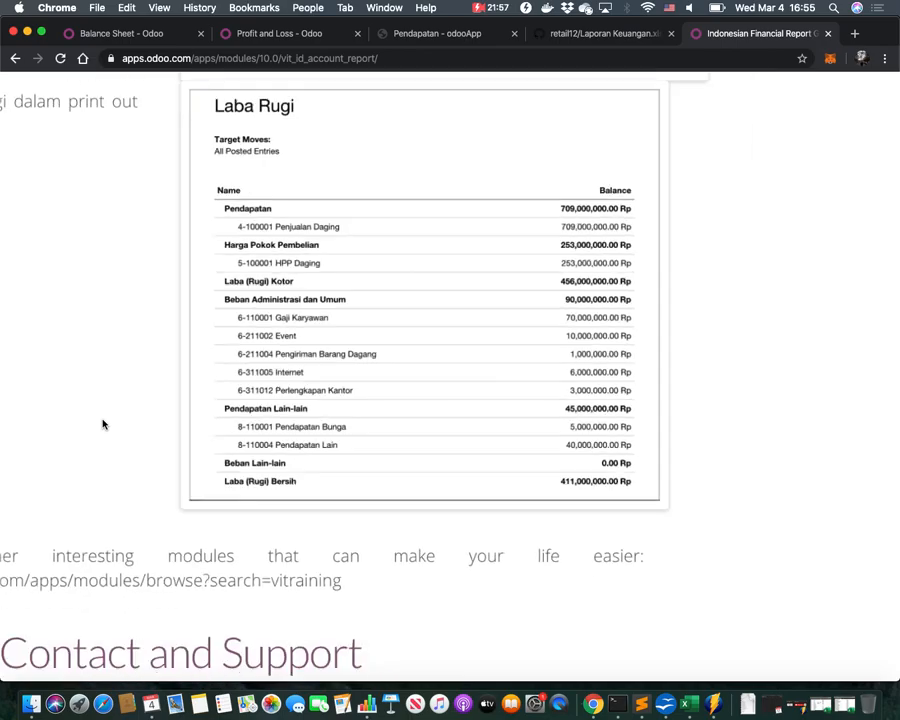
pyautogui.hscroll(-5, 149, 396)
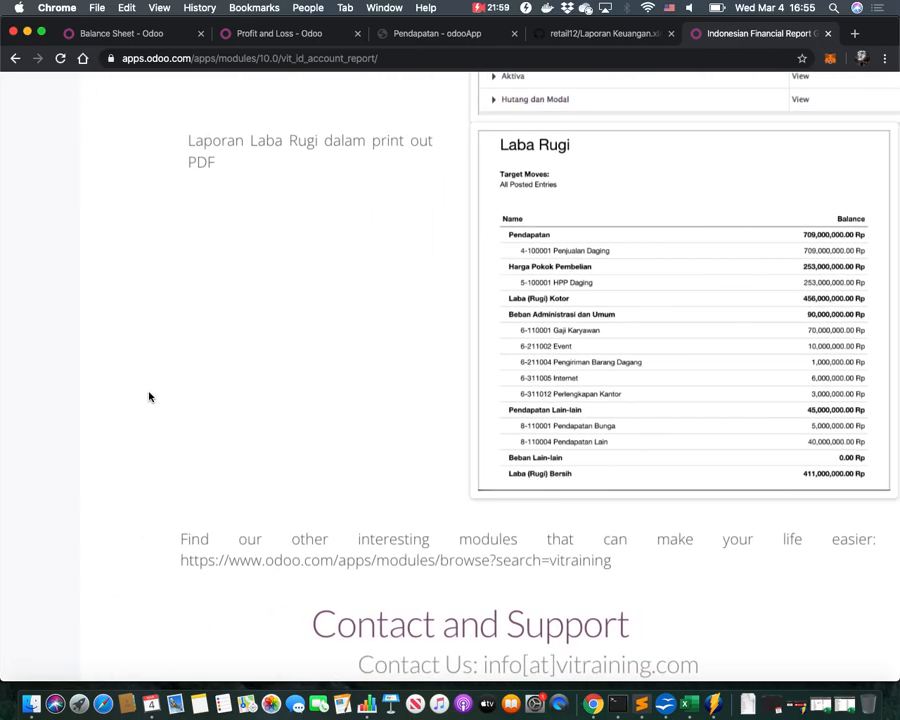
# - Return to the module's introduction and review the Laba Rugi and Neraca entries in its main hierarchy example
pyautogui.scroll(15, 285, 332)
pyautogui.scroll(-1, 285, 332)
pyautogui.scroll(-3, 285, 332)
pyautogui.scroll(-3, 285, 329)
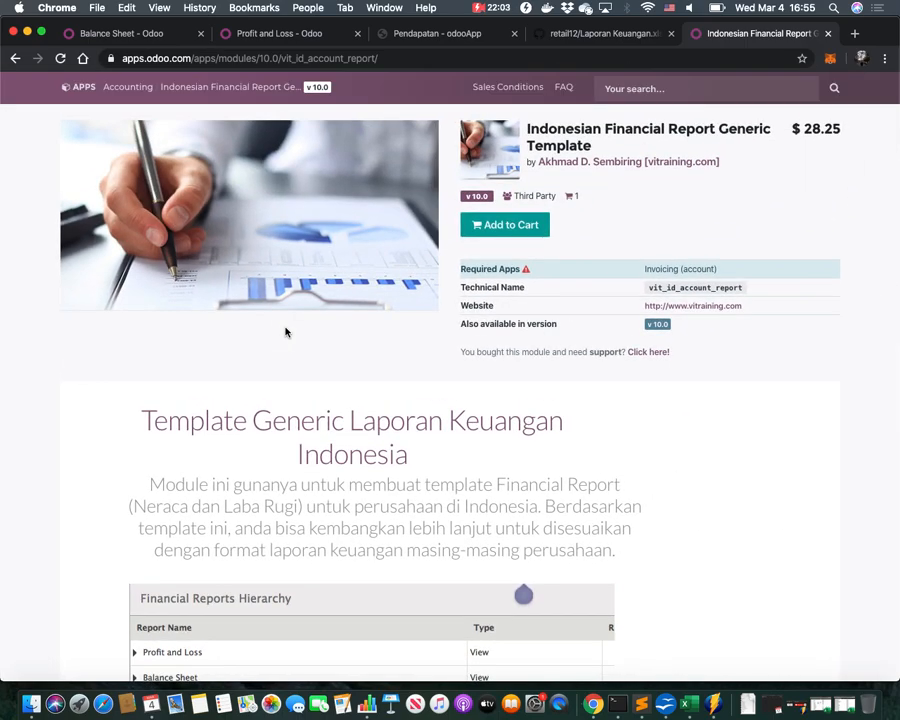
pyautogui.scroll(-5, 614, 430)
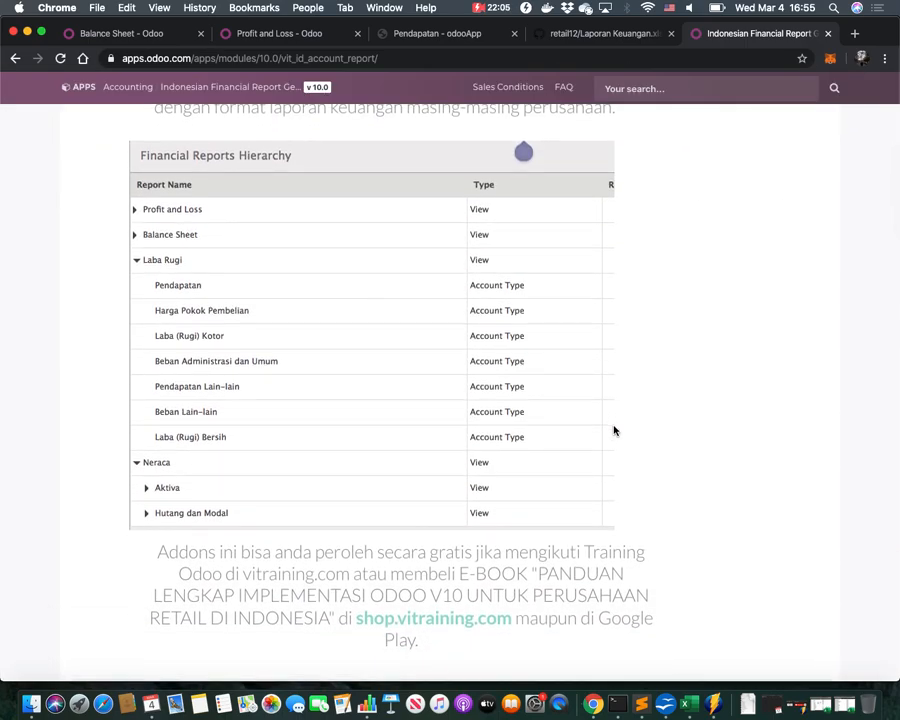